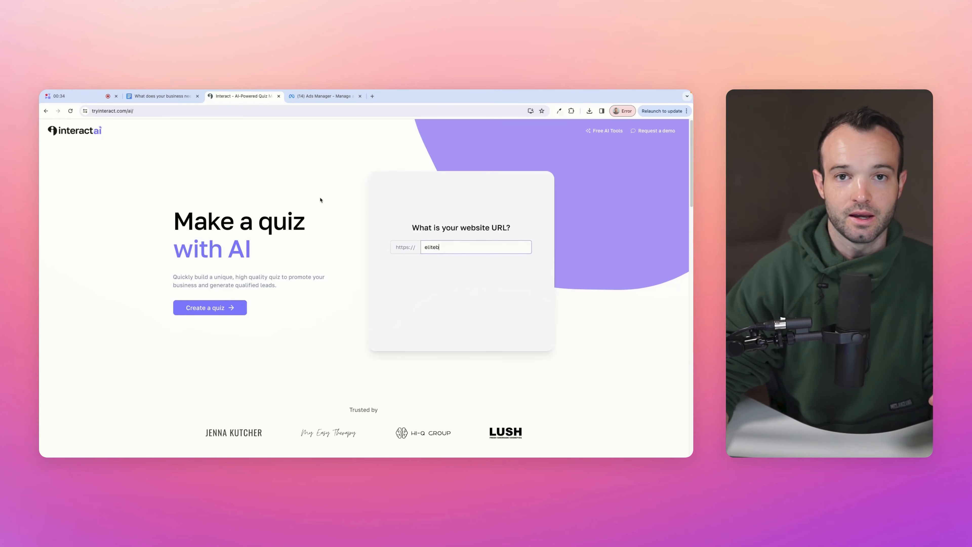
# - Complete the website URL with '.com', preview the generated quiz, then view the growth document in Google Docs
pyautogui.write('.com')
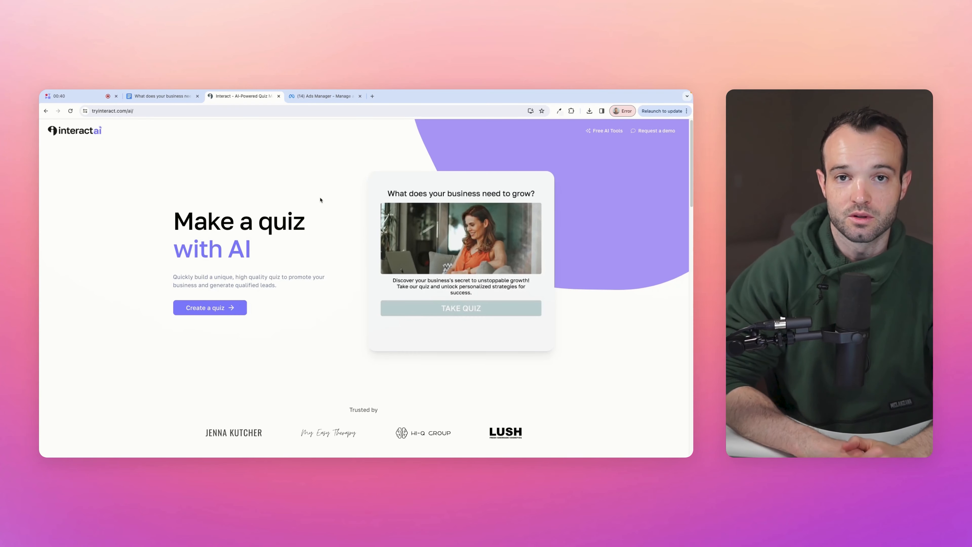
pyautogui.click(530, 310)
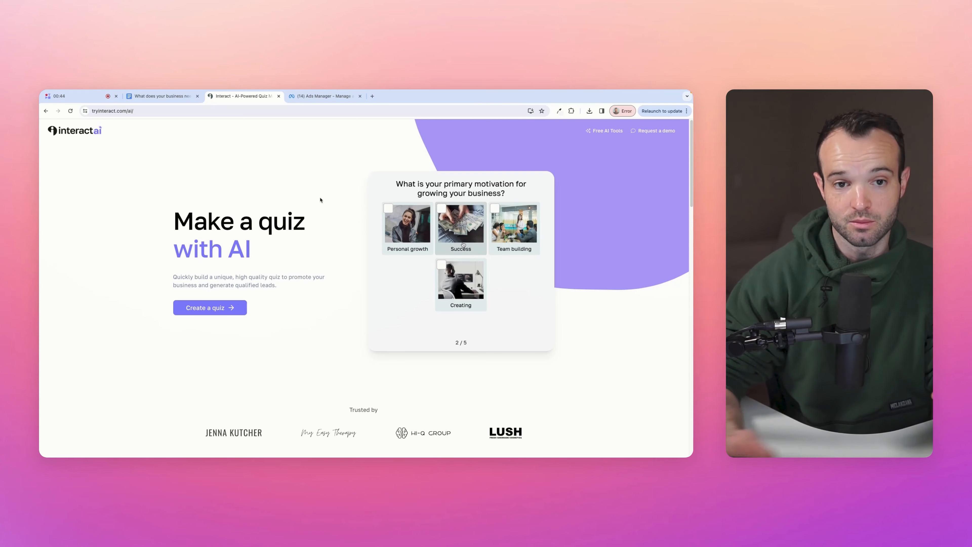
pyautogui.click(163, 96)
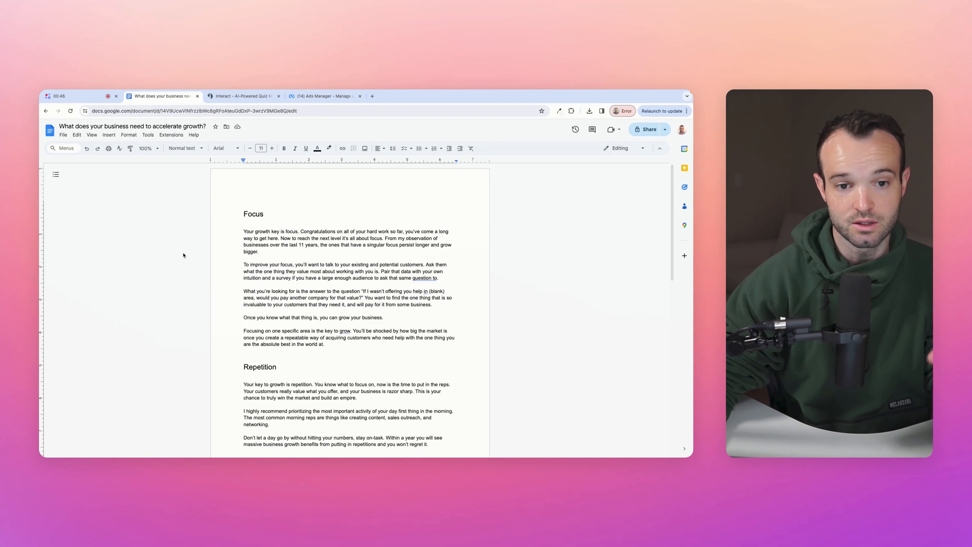
pyautogui.click(273, 213)
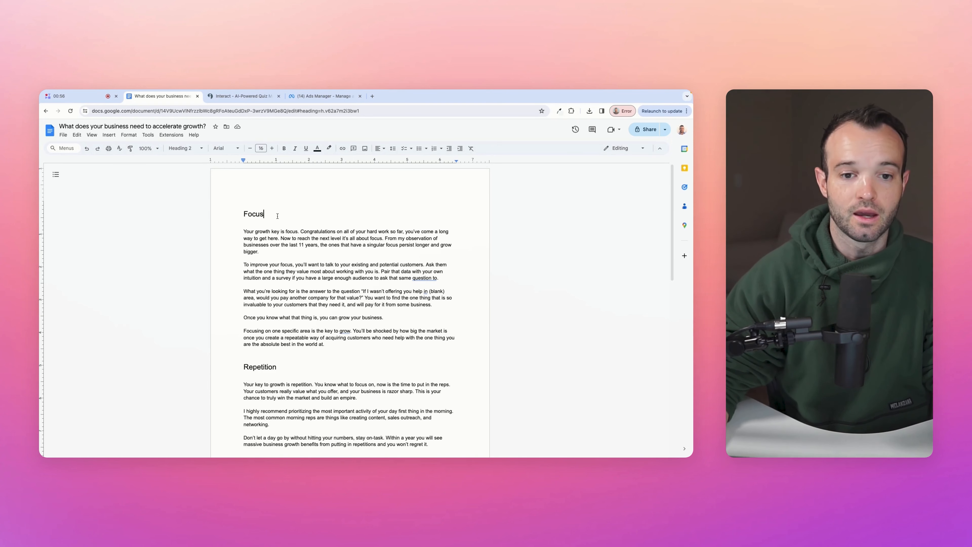
pyautogui.click(245, 235)
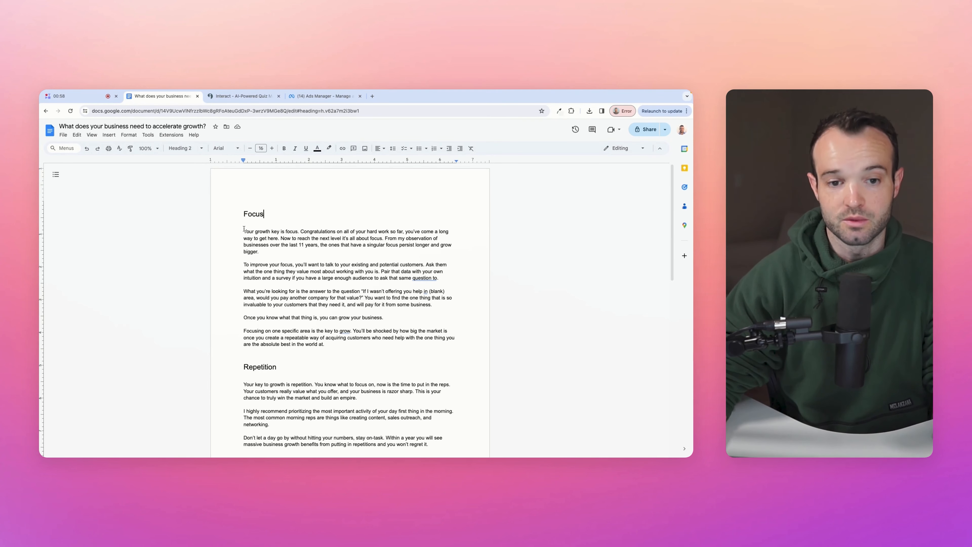
pyautogui.scroll(-4, 287, 291)
pyautogui.scroll(-4, 273, 330)
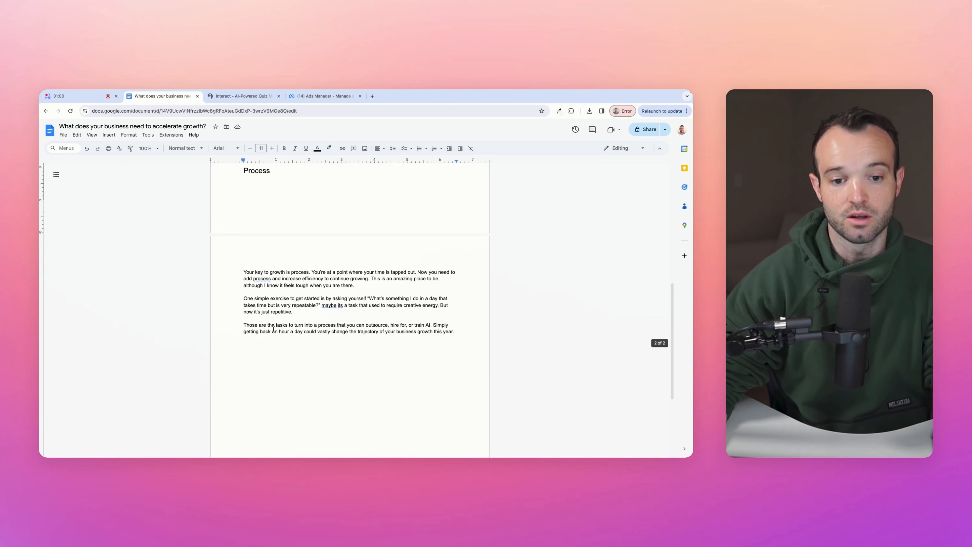
pyautogui.scroll(8, 286, 298)
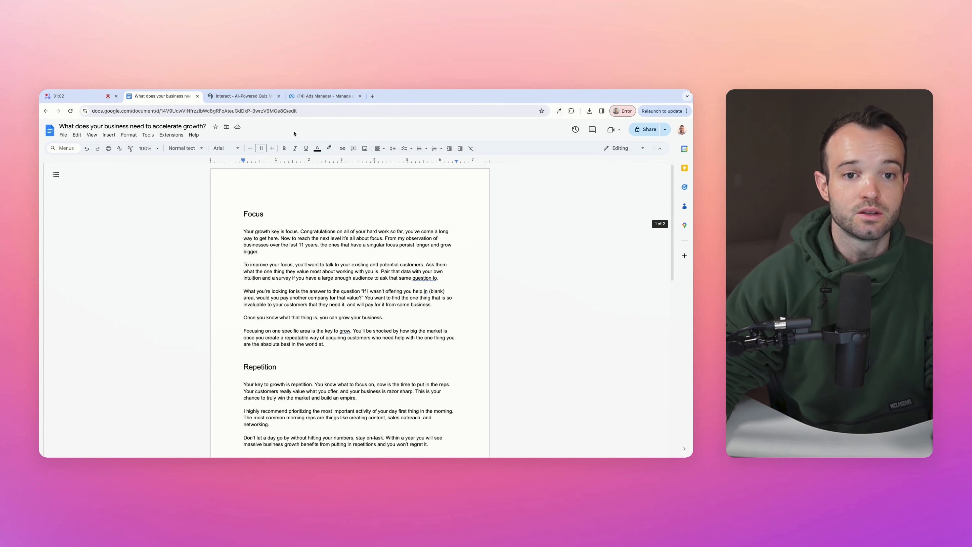
# - Start a new Interact quiz as an exact quiz built from pasted text
pyautogui.click(243, 96)
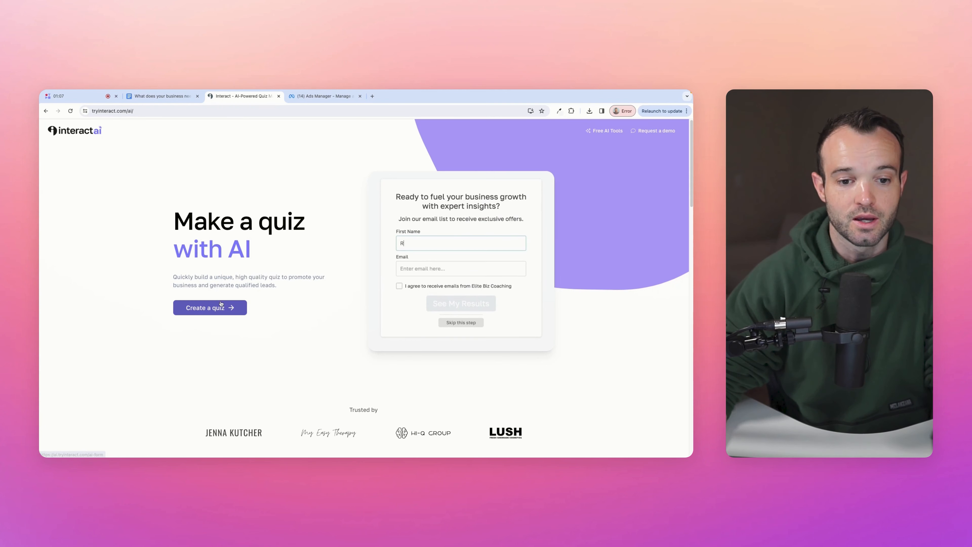
pyautogui.click(217, 308)
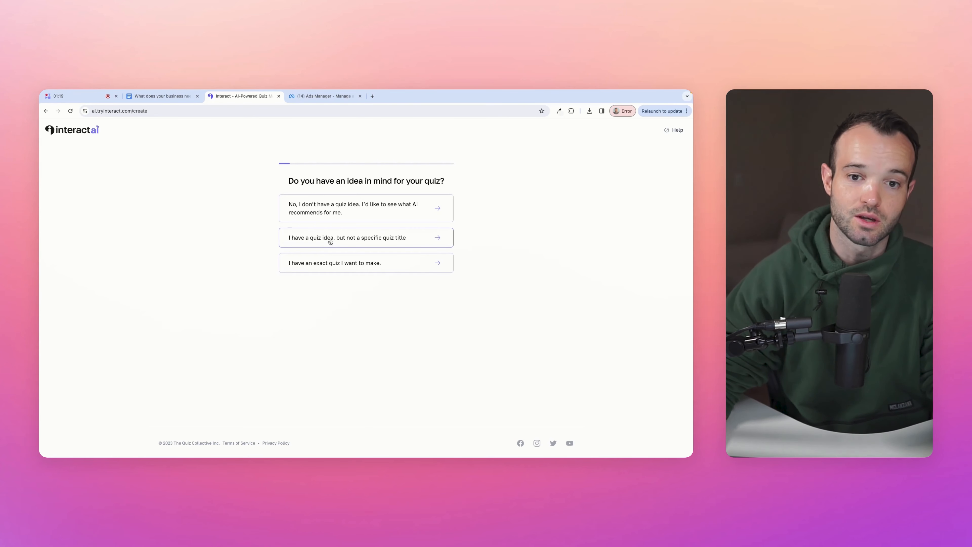
pyautogui.click(333, 264)
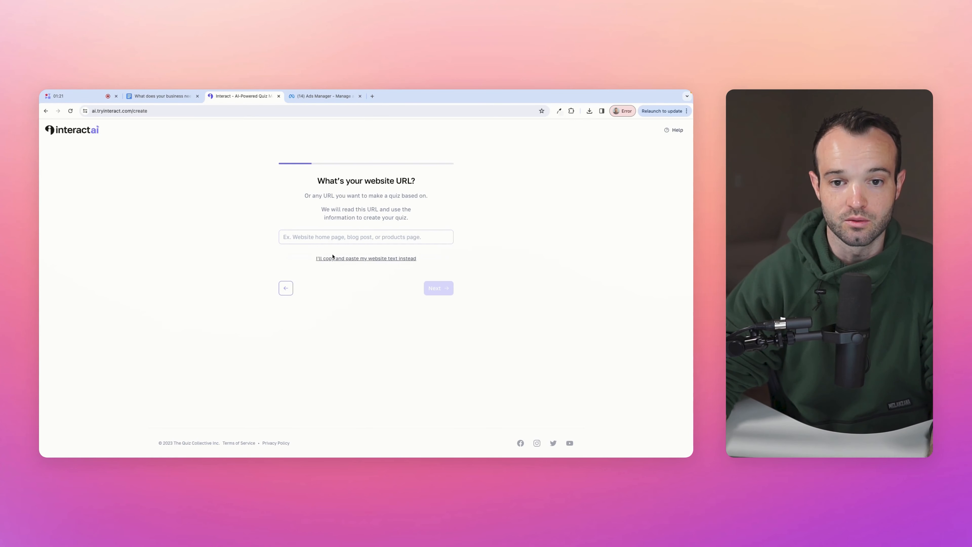
pyautogui.click(344, 259)
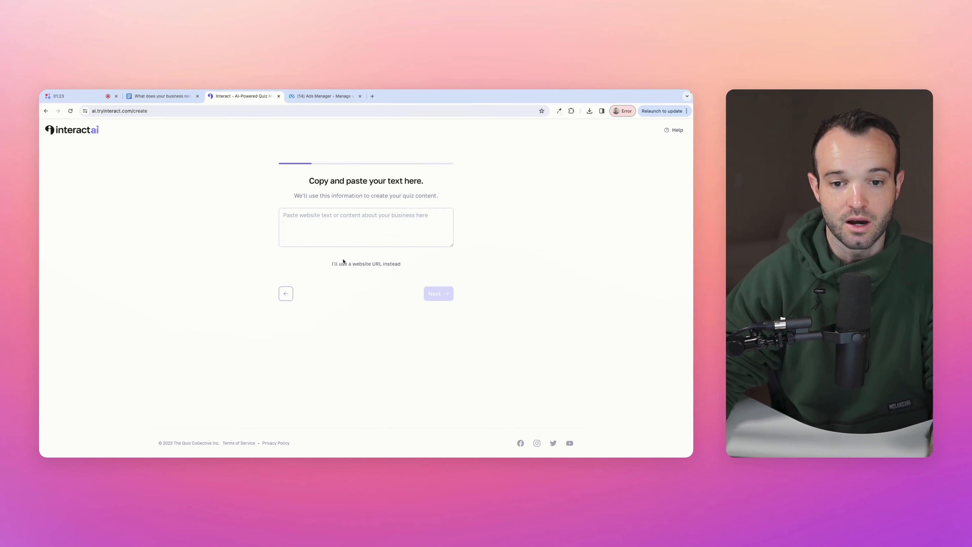
# - Copy the growth document's text from Google Docs and paste it into the quiz builder
pyautogui.click(163, 95)
pyautogui.scroll(-15, 417, 293)
pyautogui.moveTo(416, 293); pyautogui.dragTo(240, 199)
pyautogui.click(232, 95)
pyautogui.click(232, 95)
pyautogui.click(232, 94)
pyautogui.click(234, 93)
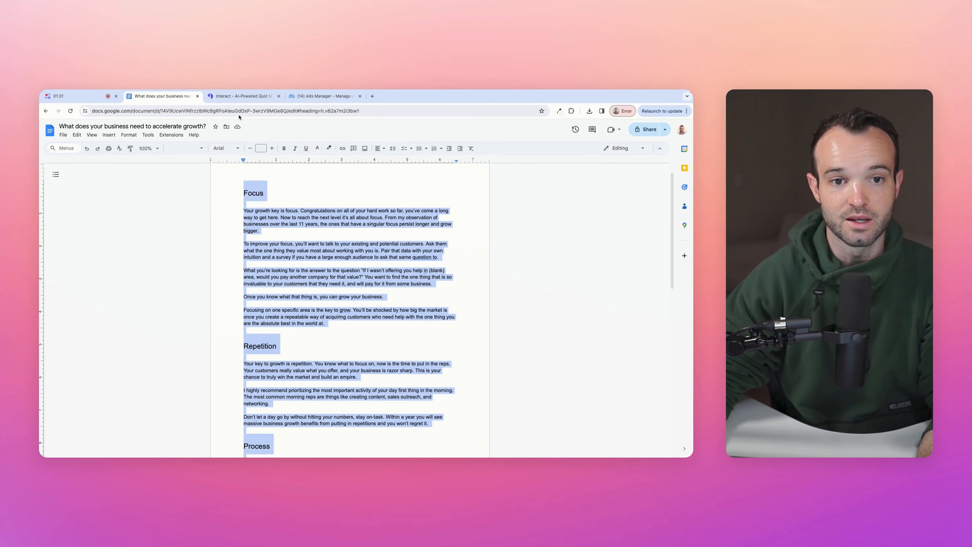
pyautogui.click(241, 96)
pyautogui.press('super+v')
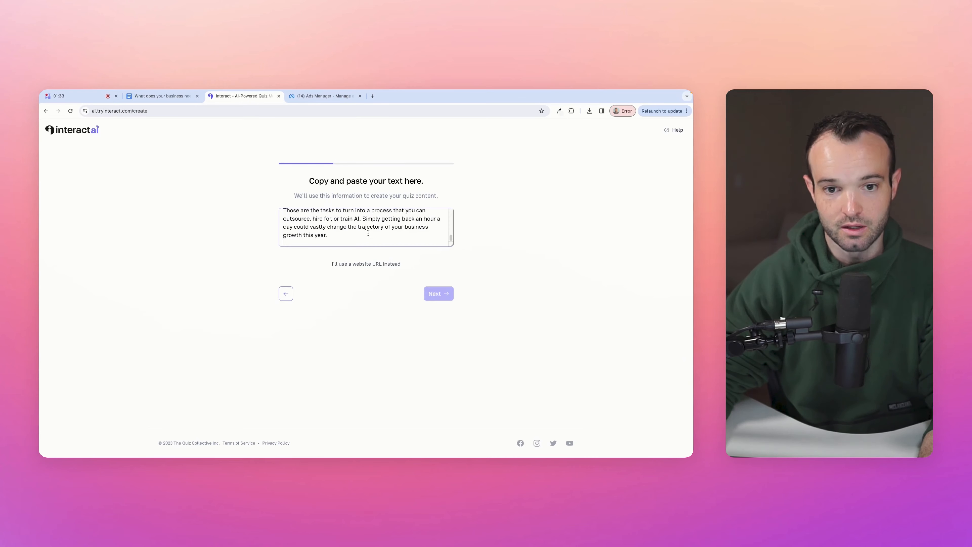
# - Title the quiz 'Business Growth Quiz' and confirm it
pyautogui.click(437, 293)
pyautogui.click(361, 203)
pyautogui.write('Business Growth Quiz')
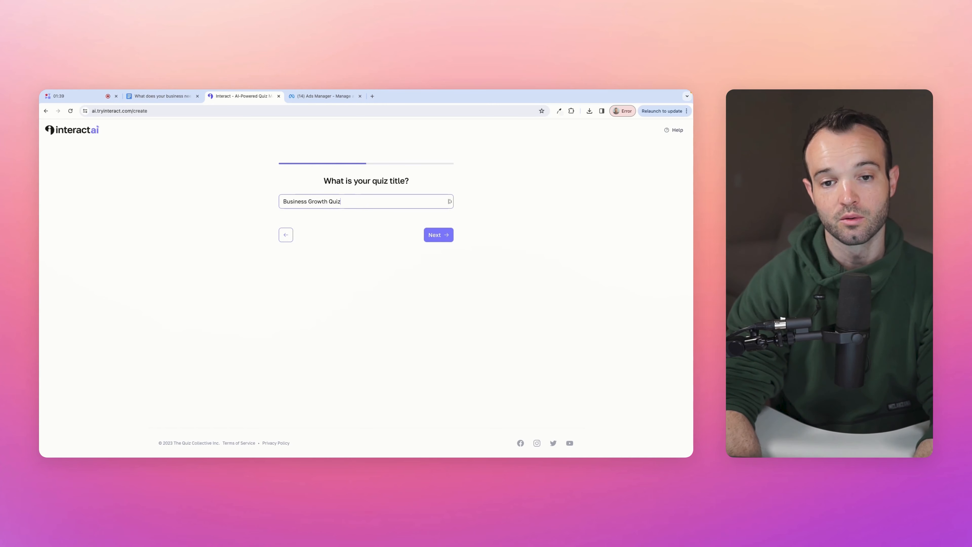
pyautogui.click(439, 235)
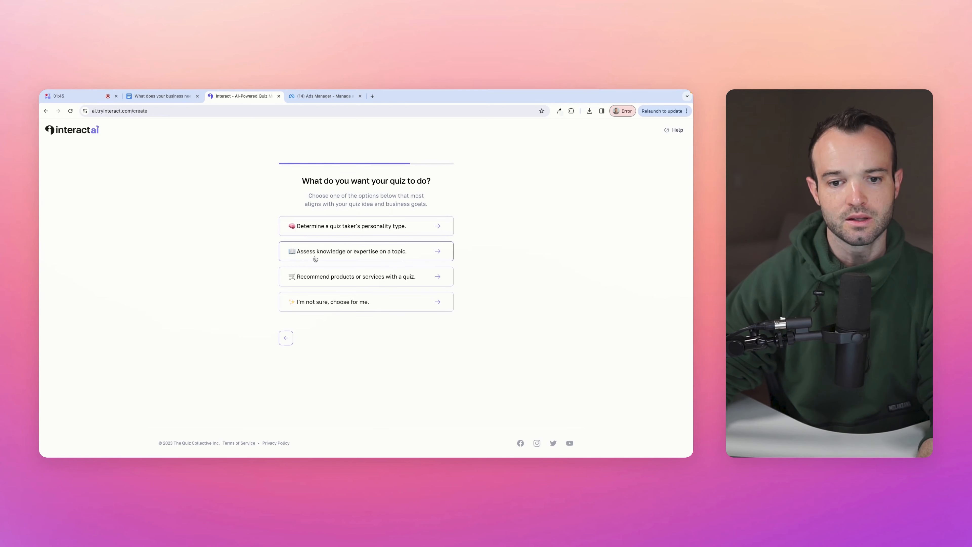
# - Choose 'Assess knowledge or expertise on a topic' and 'Yes, I have specific outcomes!'
pyautogui.click(386, 255)
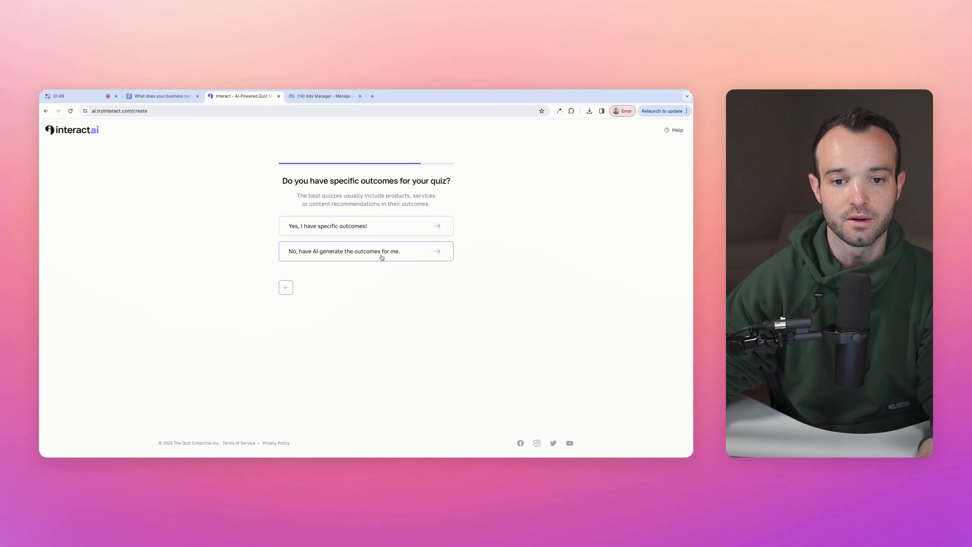
pyautogui.click(351, 226)
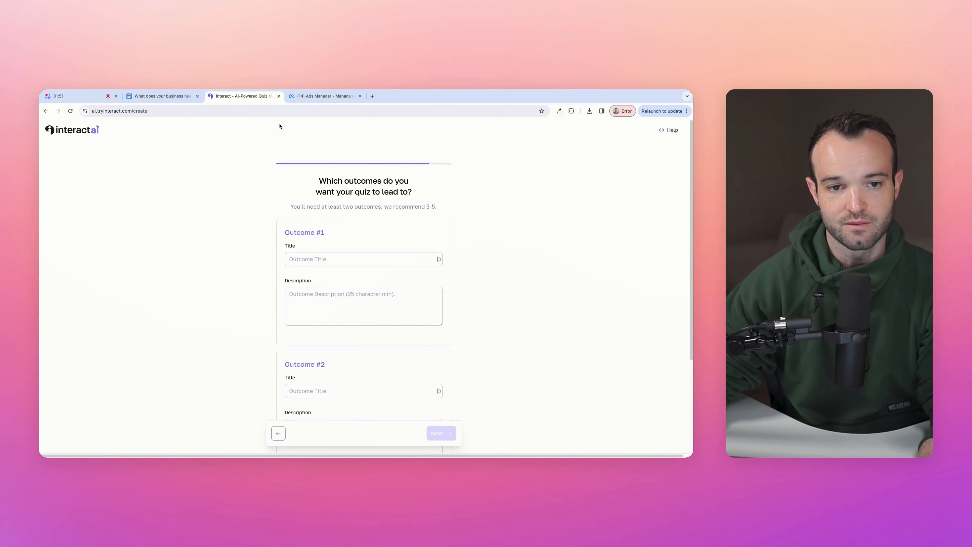
# - Copy the Focus section's body text from the doc into Outcome #1's description
pyautogui.click(162, 96)
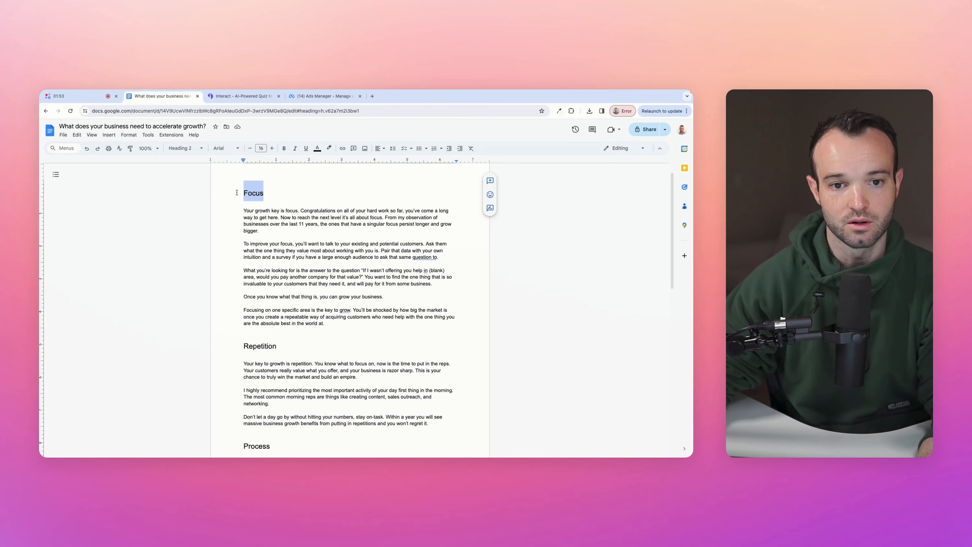
pyautogui.click(249, 97)
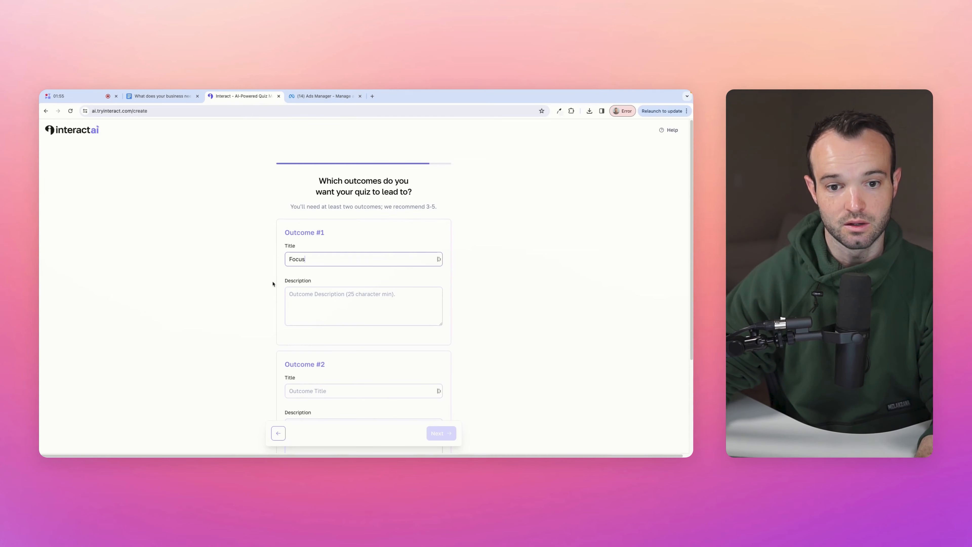
pyautogui.click(163, 96)
pyautogui.moveTo(380, 324); pyautogui.dragTo(244, 210)
pyautogui.press('super+c')
pyautogui.click(244, 96)
pyautogui.click(317, 304)
pyautogui.press('super+v')
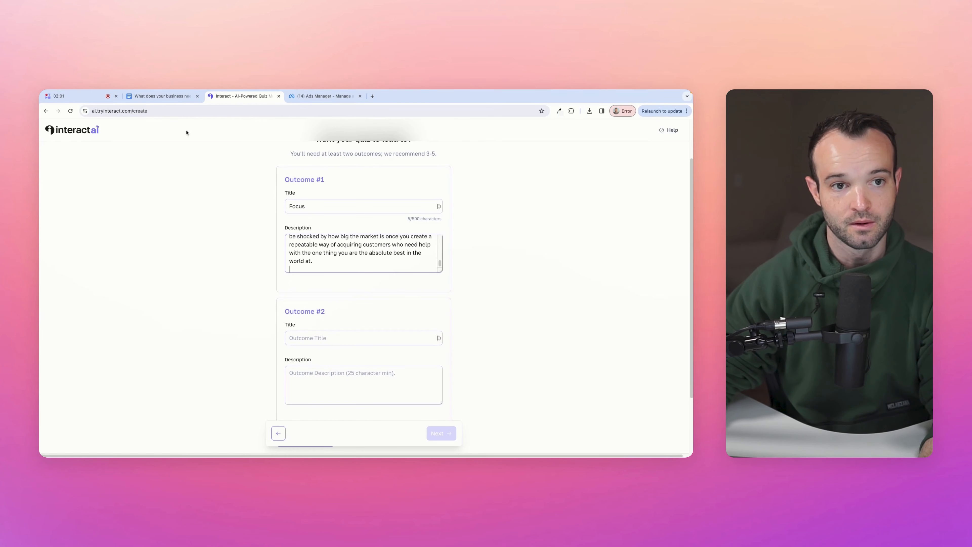
# - Remove the blank line after 'question to.' in the Focus description
pyautogui.scroll(5, 310, 265)
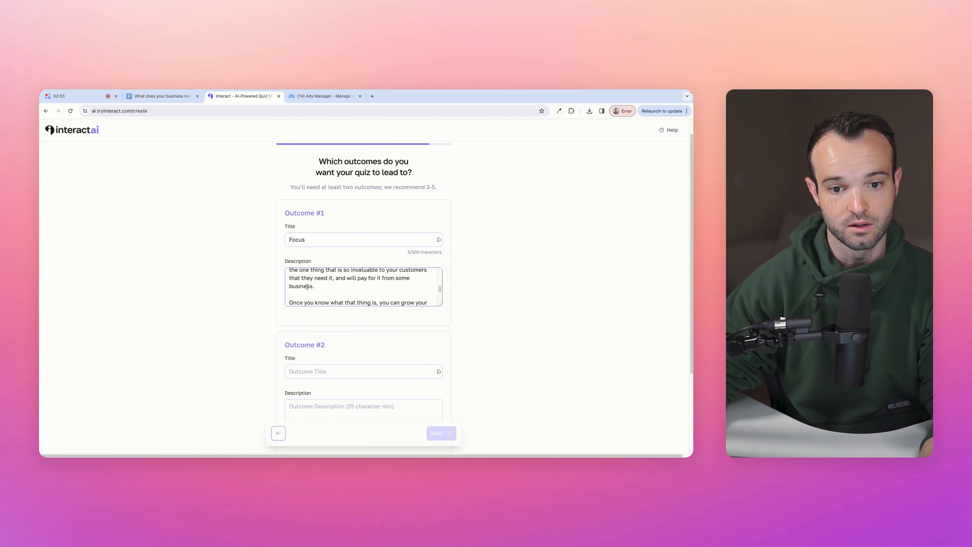
pyautogui.scroll(5, 302, 295)
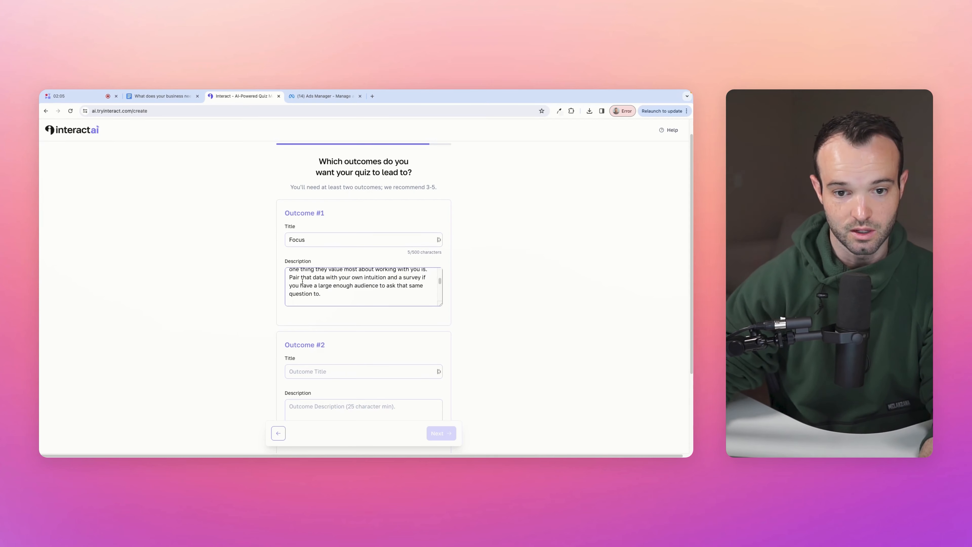
pyautogui.scroll(-1, 308, 300)
pyautogui.click(303, 293)
pyautogui.press('BackSpace')
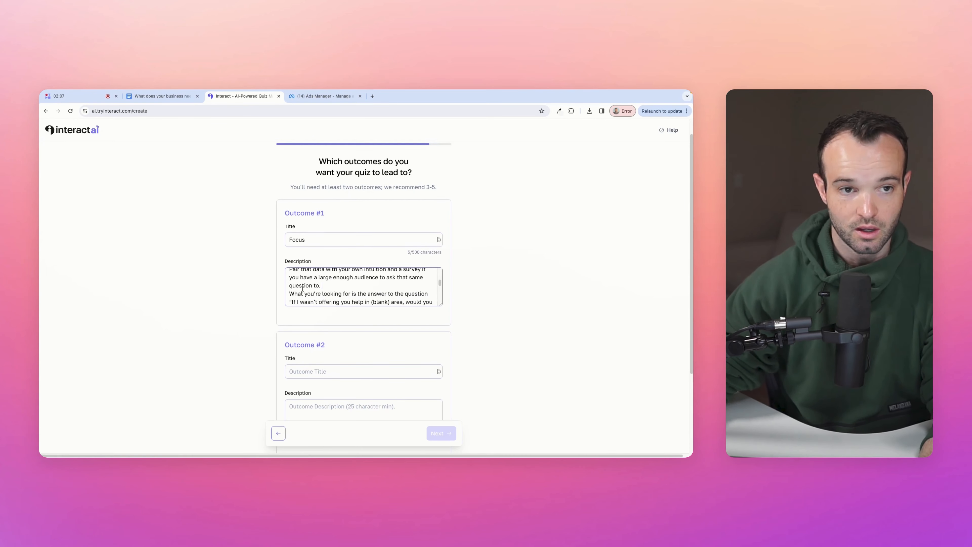
# - Set Outcome #2's title to 'Repetition', copied from the document heading
pyautogui.click(177, 99)
pyautogui.doubleClick(284, 347)
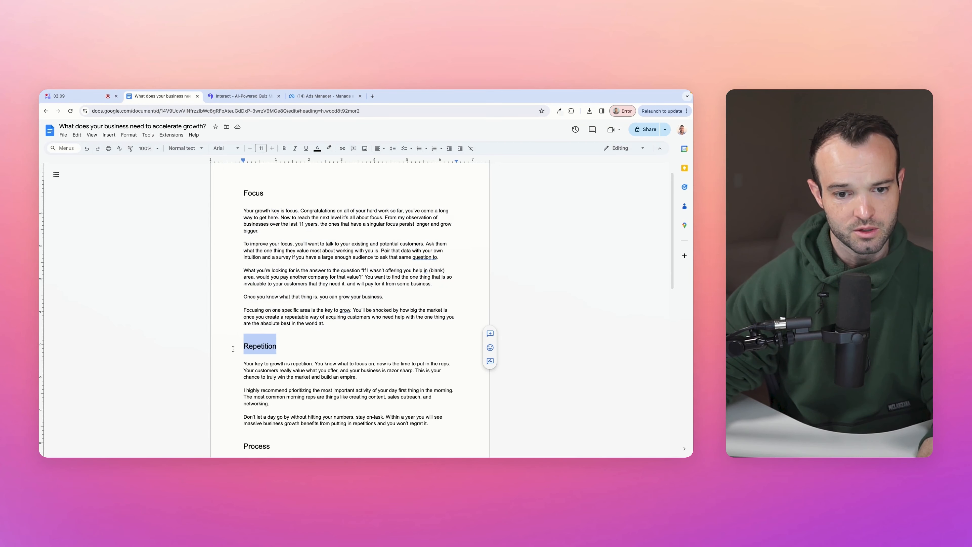
pyautogui.click(241, 96)
pyautogui.click(314, 372)
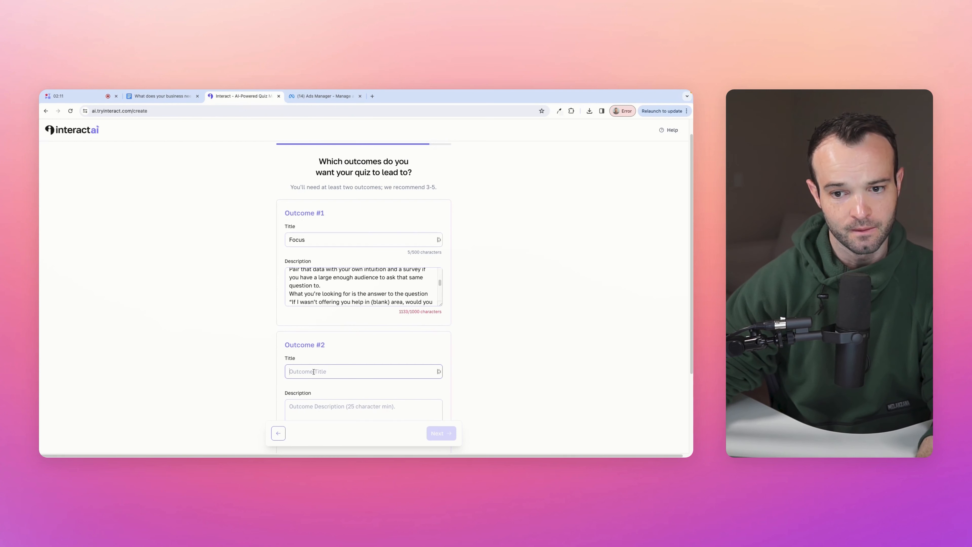
pyautogui.press('super+v')
# - Remove blank lines between the Focus description's paragraphs and make its box taller
pyautogui.scroll(-5, 324, 292)
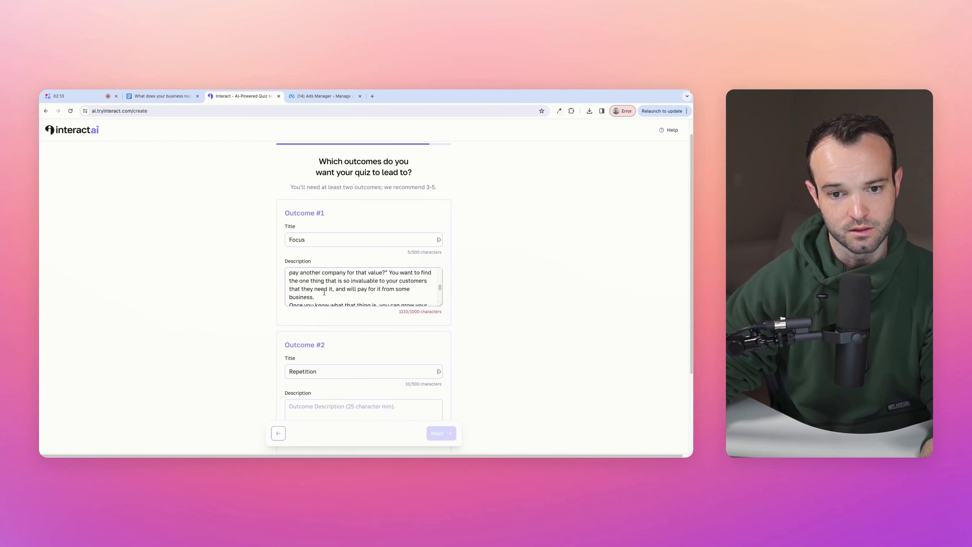
pyautogui.scroll(5, 324, 292)
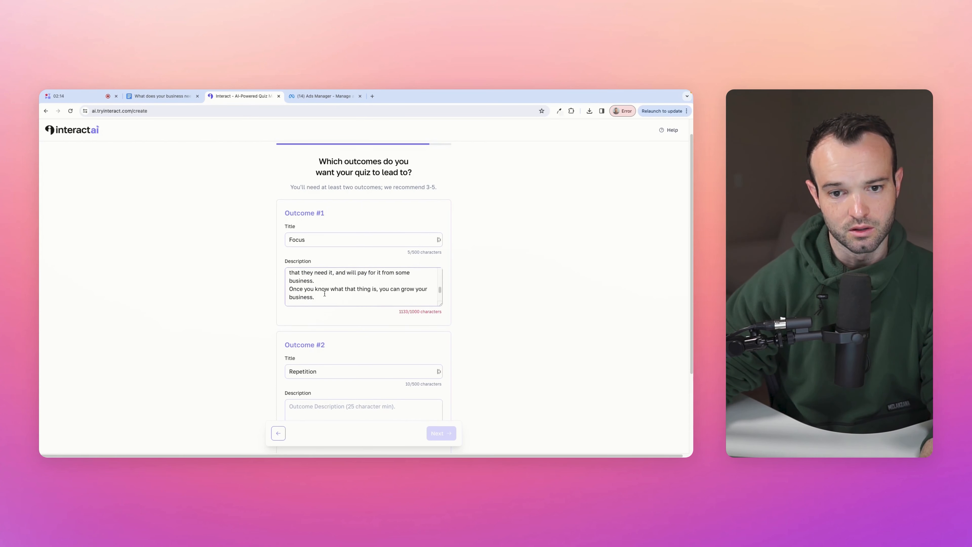
pyautogui.scroll(1, 290, 287)
pyautogui.click(290, 283)
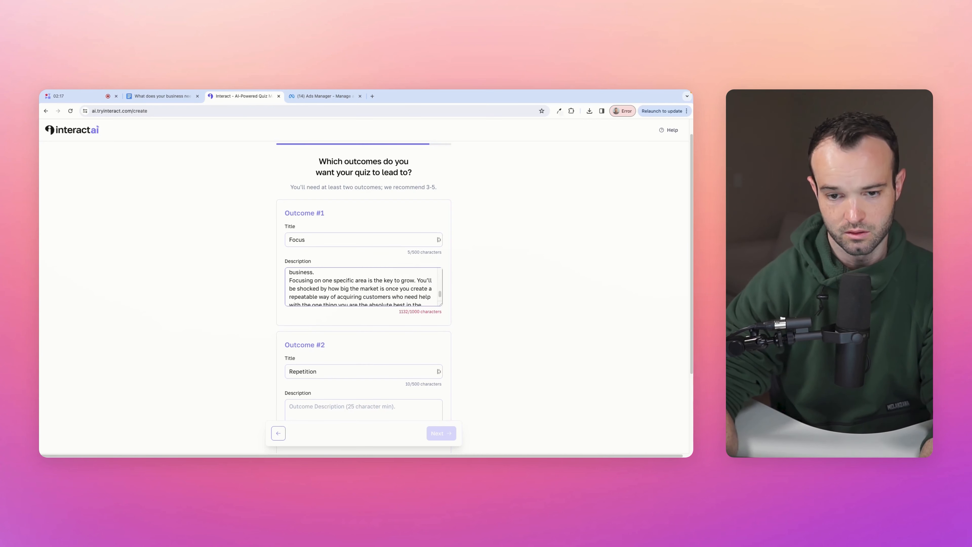
pyautogui.press('BackSpace')
pyautogui.scroll(1, 271, 288)
pyautogui.scroll(5, 316, 302)
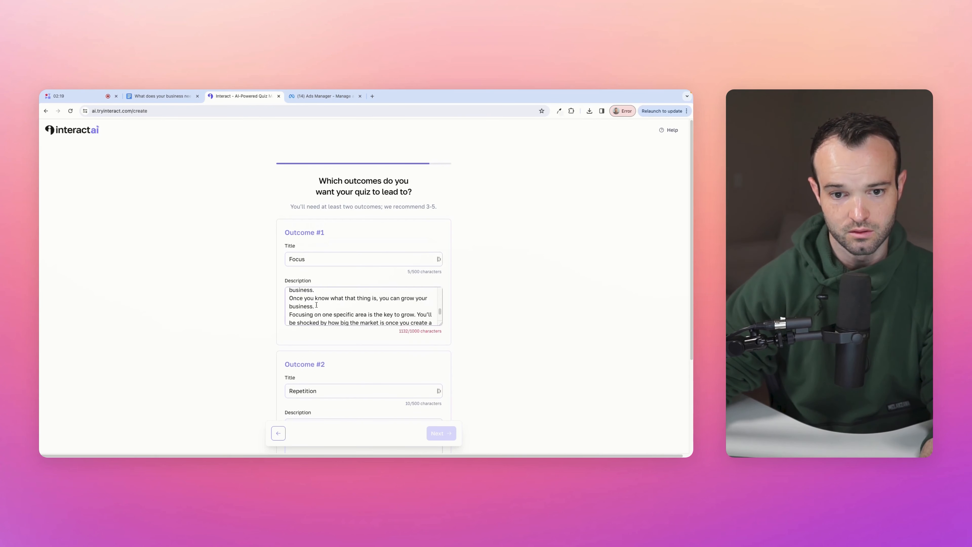
pyautogui.moveTo(441, 326); pyautogui.dragTo(441, 393)
pyautogui.press('BackSpace')
# - Delete the closing paragraphs of the Focus description, leaving 842 characters
pyautogui.scroll(-8, 321, 341)
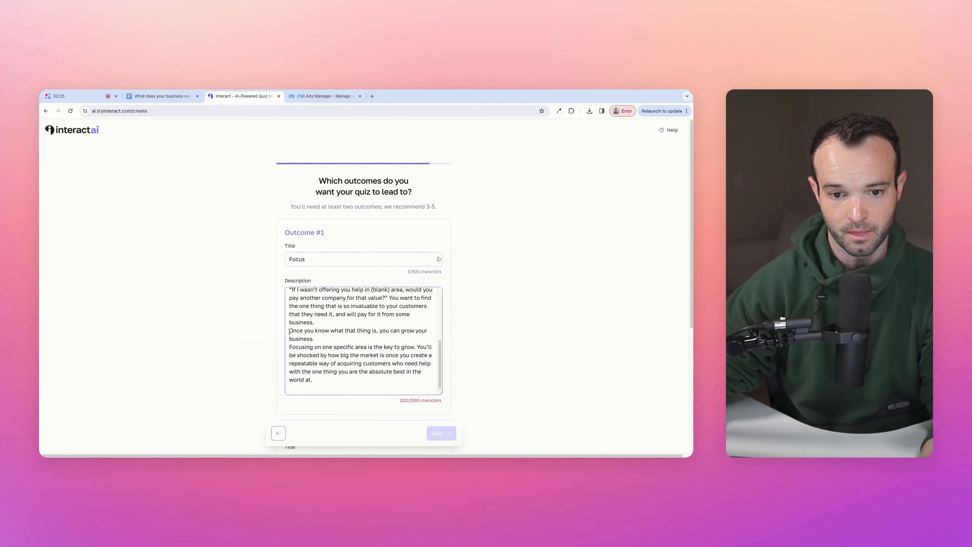
pyautogui.moveTo(289, 332); pyautogui.dragTo(353, 393)
pyautogui.press('BackSpace')
pyautogui.click(230, 337)
pyautogui.scroll(-4, 258, 282)
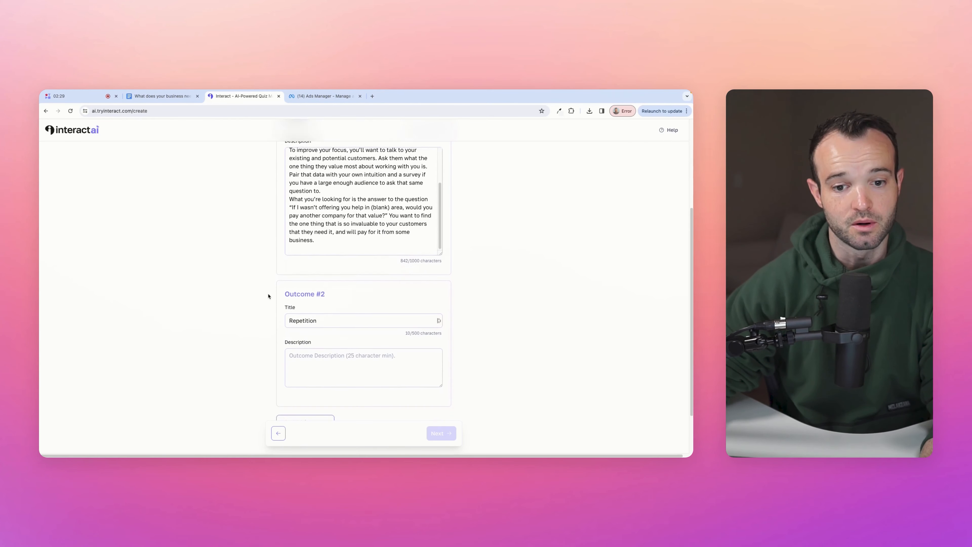
# - Paste the three Repetition paragraphs from the doc into Outcome #2's description
pyautogui.click(161, 96)
pyautogui.scroll(-3, 497, 292)
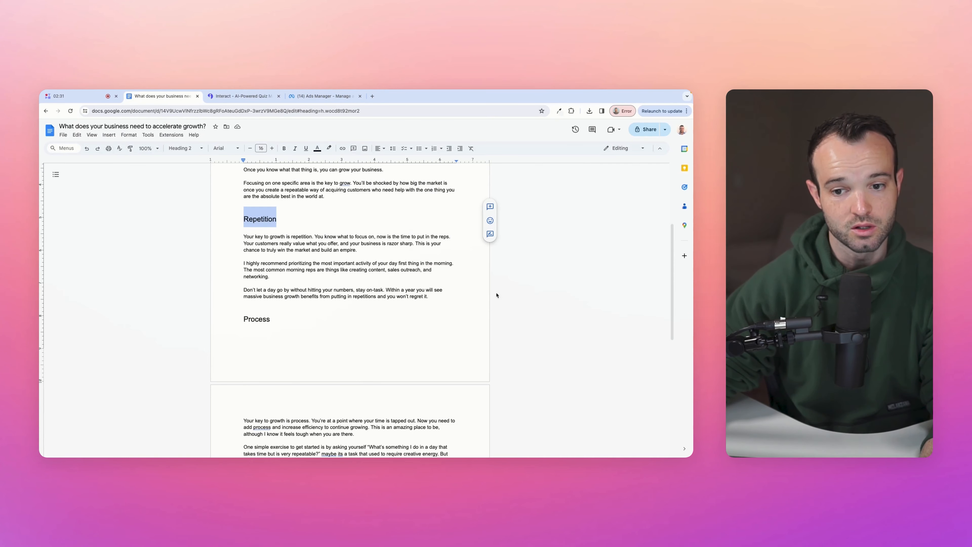
pyautogui.moveTo(441, 299); pyautogui.dragTo(243, 236)
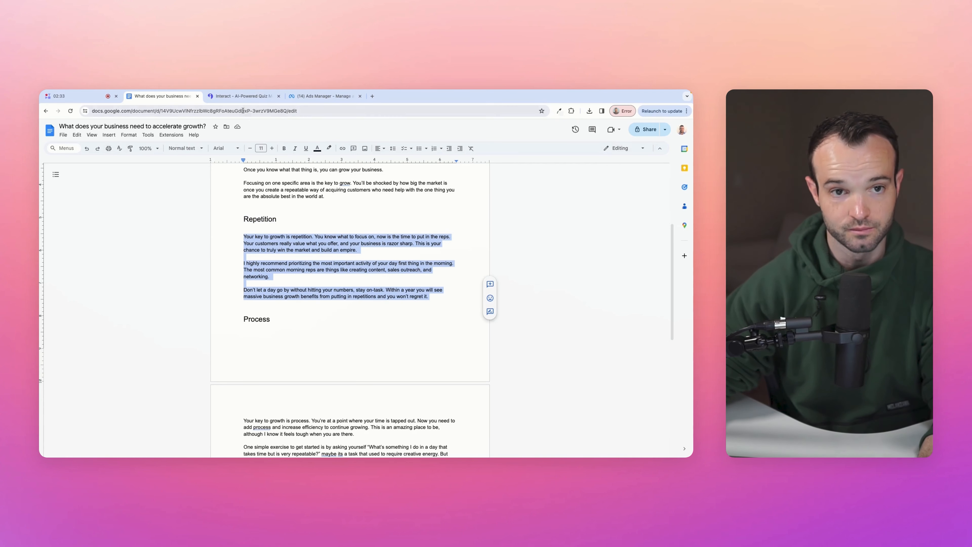
pyautogui.click(241, 97)
pyautogui.click(300, 364)
pyautogui.press('super+v')
# - Add a third outcome titled 'Process', copied from the document heading
pyautogui.click(161, 96)
pyautogui.scroll(-2, 239, 364)
pyautogui.doubleClick(256, 259)
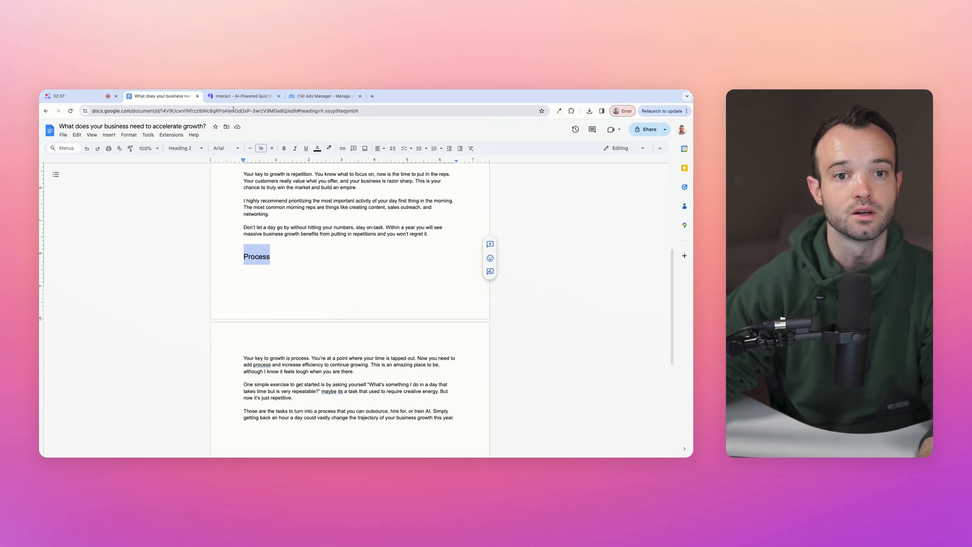
pyautogui.click(231, 97)
pyautogui.scroll(-2, 256, 356)
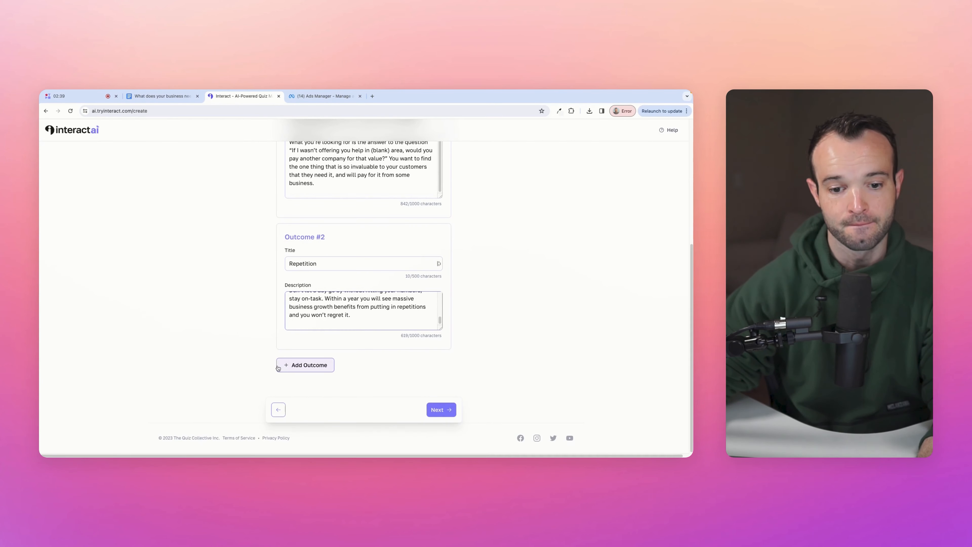
pyautogui.click(304, 367)
pyautogui.click(317, 402)
pyautogui.press('super+v')
# - Copy the Process paragraphs from the doc into Outcome #3's description
pyautogui.scroll(-5, 260, 345)
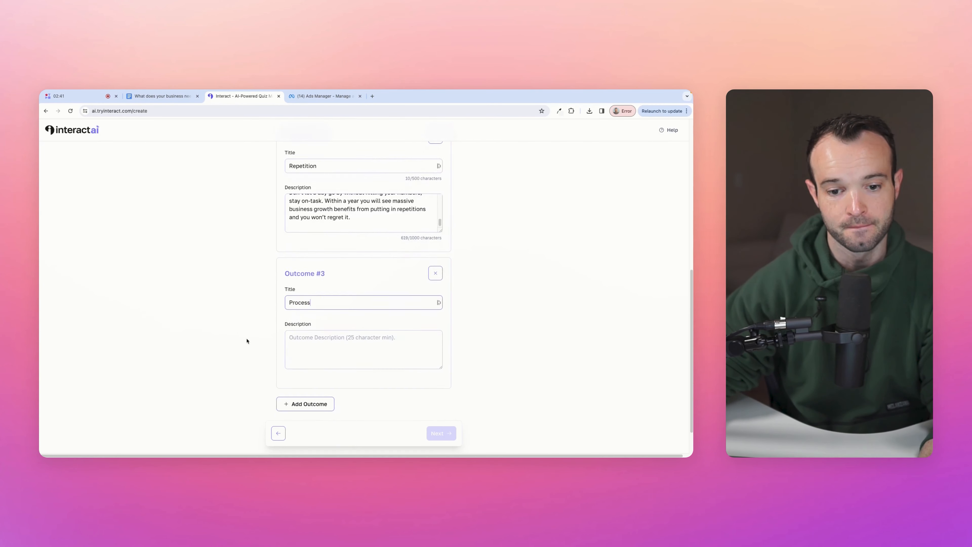
pyautogui.click(173, 96)
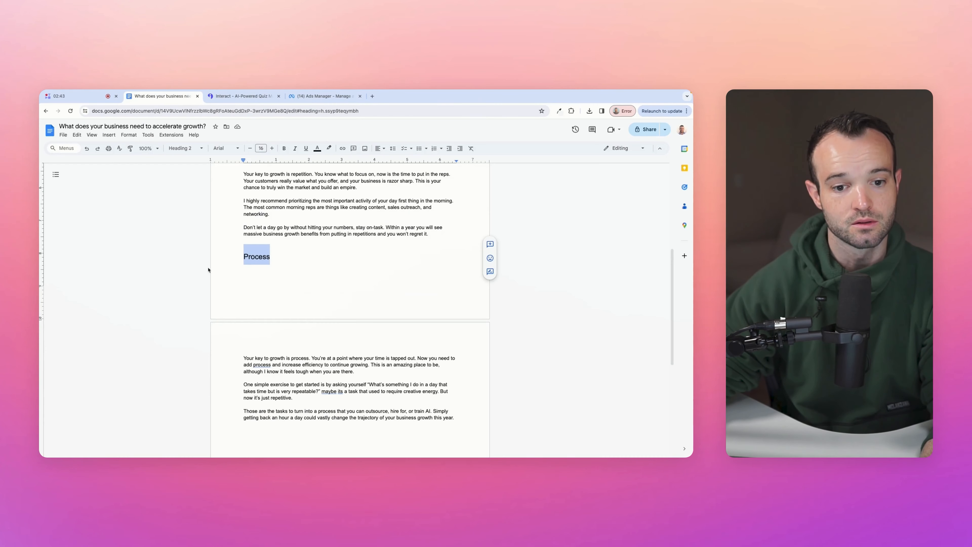
pyautogui.moveTo(244, 360); pyautogui.dragTo(457, 419)
pyautogui.scroll(-3, 383, 345)
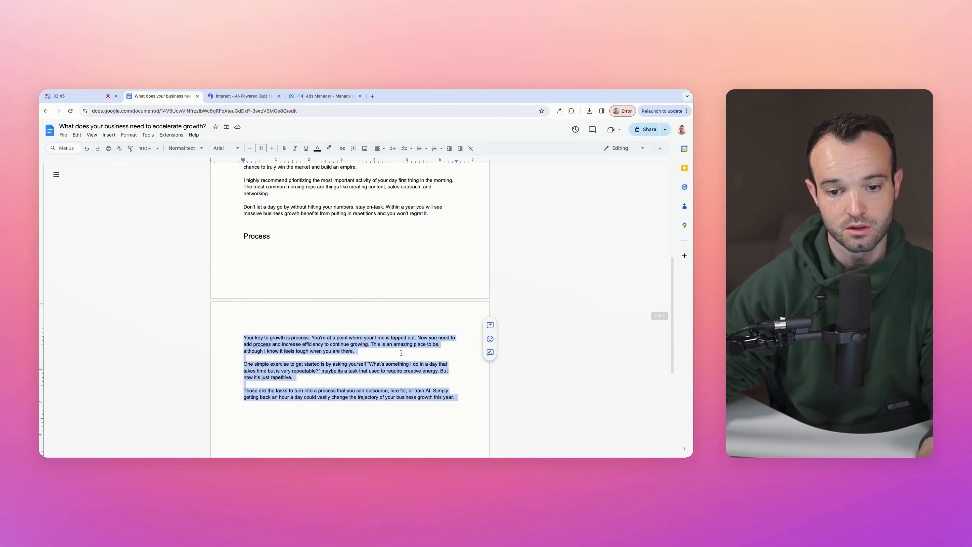
pyautogui.press('super+c')
pyautogui.click(241, 96)
pyautogui.press('Tab')
pyautogui.press('super+v')
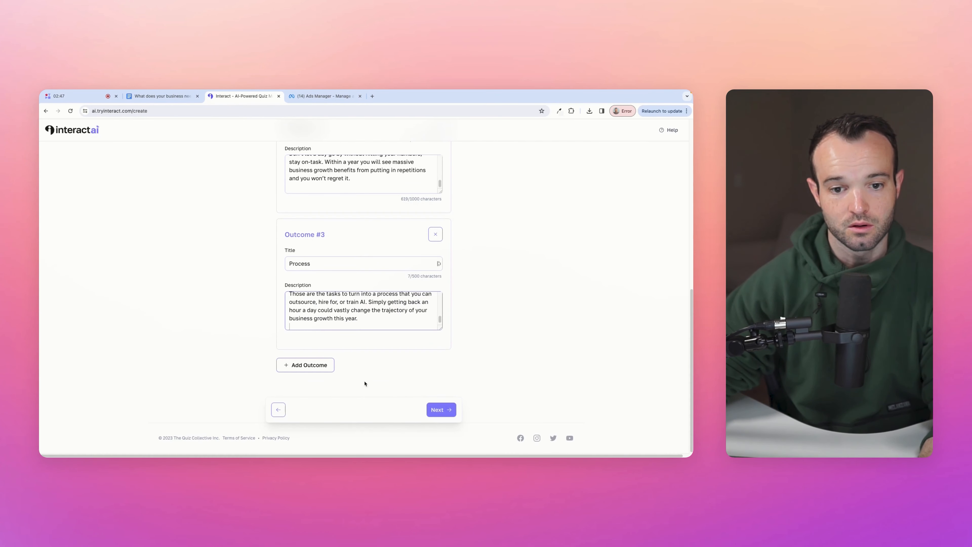
# - Keep five questions and note the quiz should focus on the owner's stage and reaching the next level
pyautogui.click(441, 410)
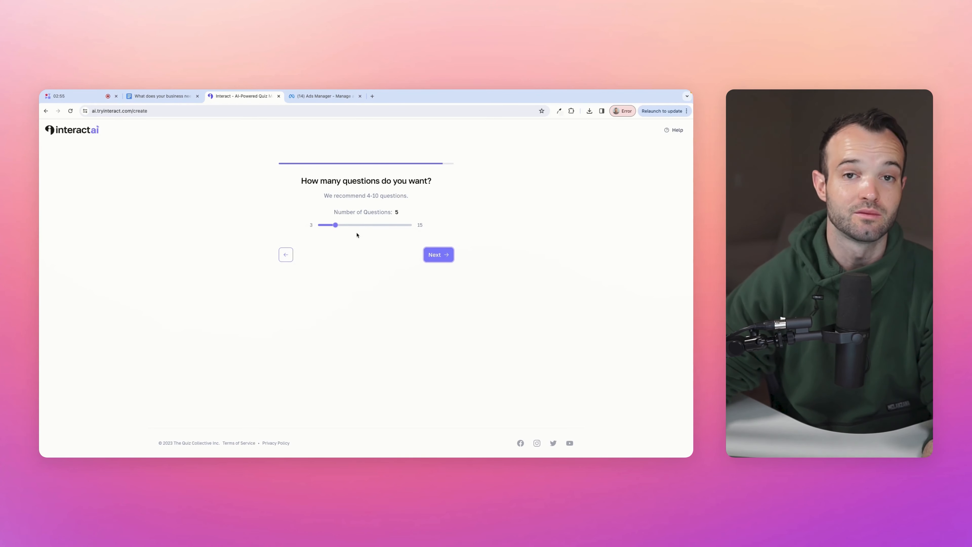
pyautogui.click(439, 255)
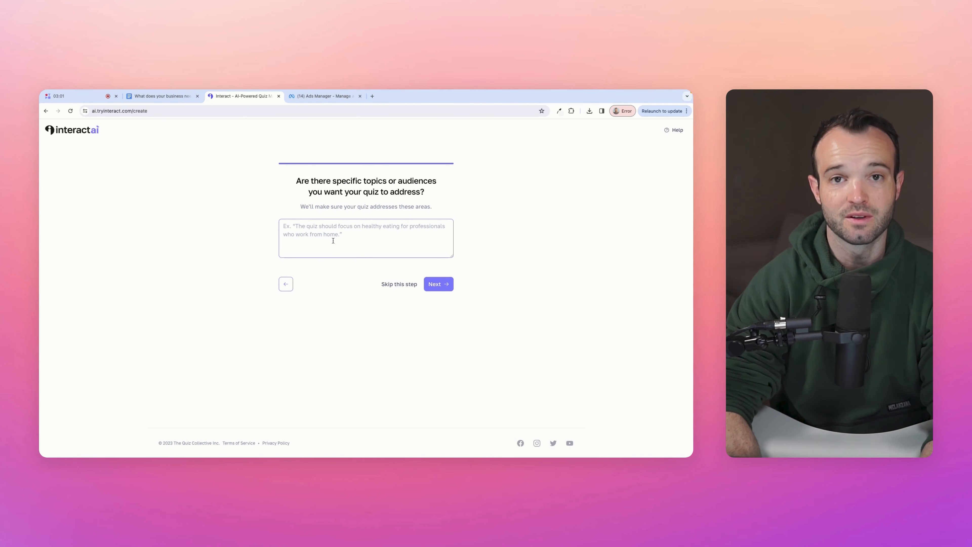
pyautogui.write('Focus on what stag')
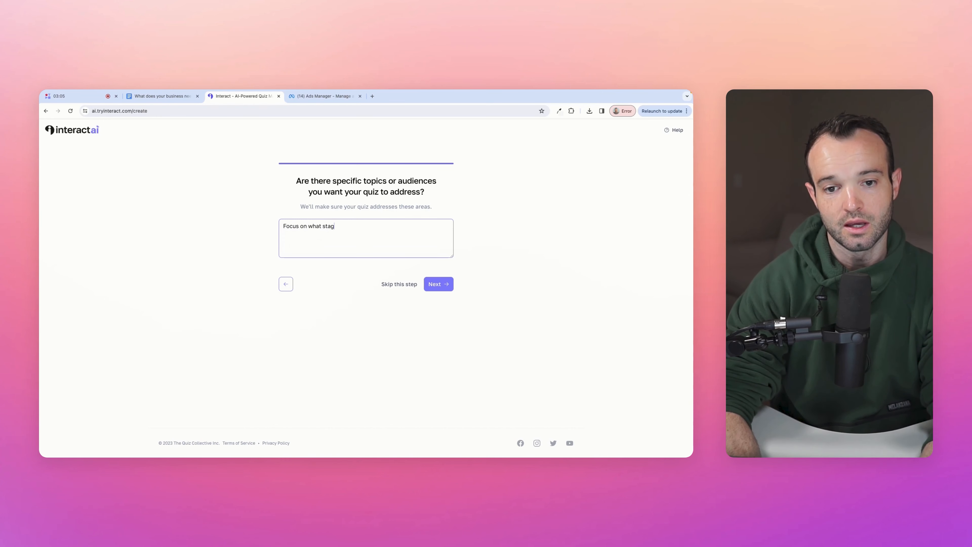
pyautogui.write('e the busines')
pyautogui.write('s owner qhiz i')
pyautogui.write('s taking this ')
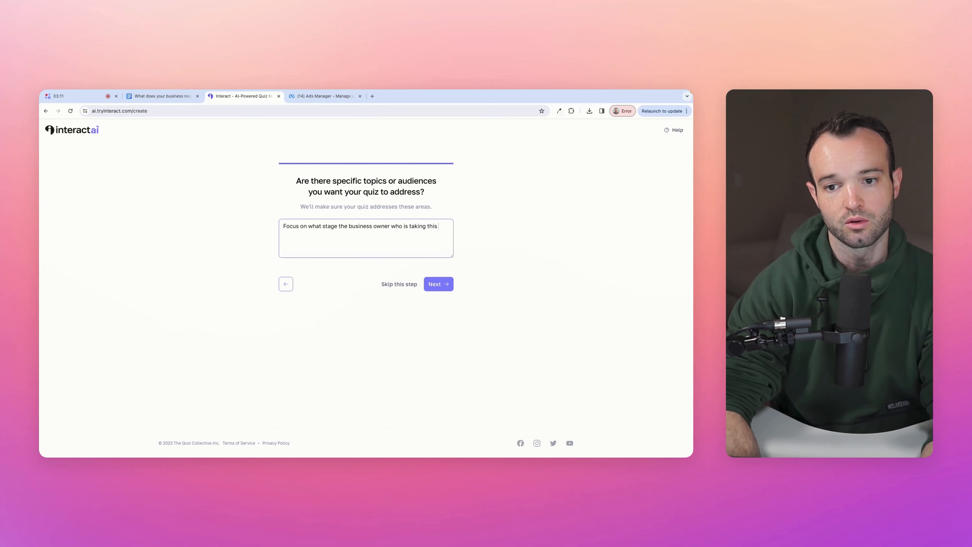
pyautogui.write('quiz is at, and what they would need to do in order to grow to the')
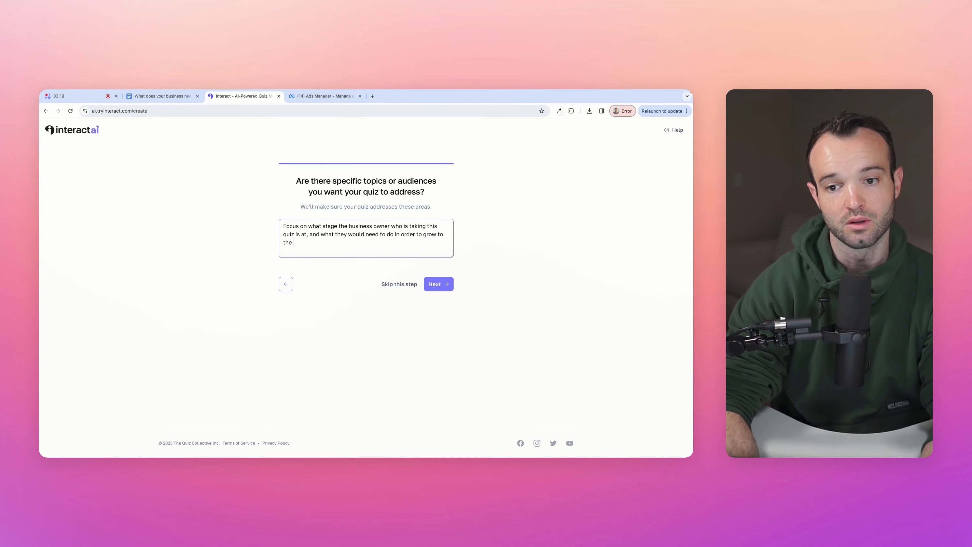
pyautogui.write('level.')
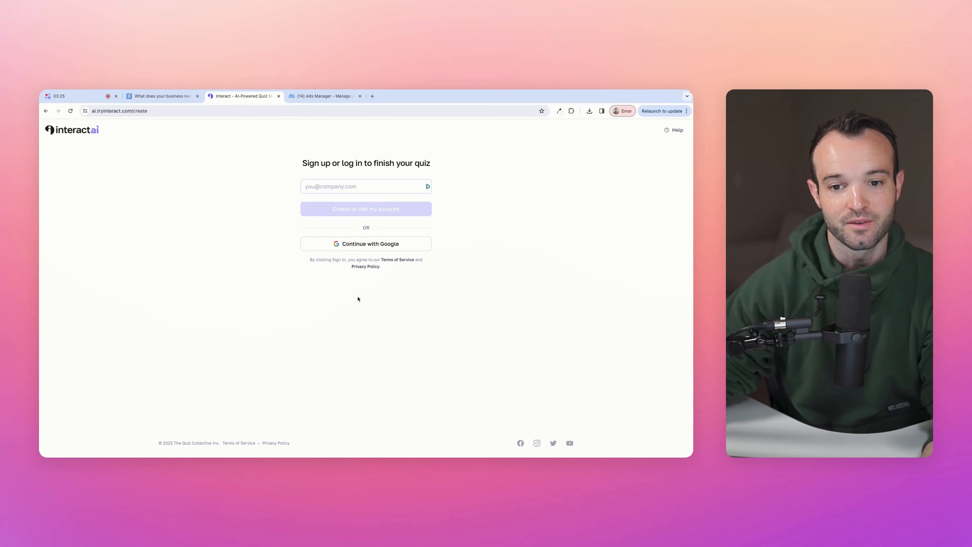
# - Autofill the account e-mail and create or link the Interact account to begin quiz generation
pyautogui.click(229, 218)
pyautogui.click(349, 214)
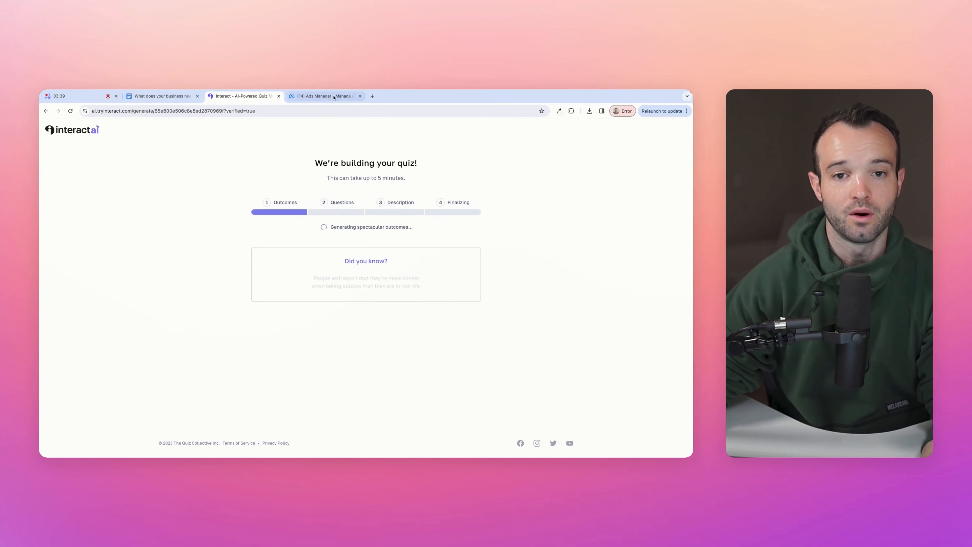
# - Create a new Traffic campaign in Ads Manager using recommended settings
pyautogui.click(323, 97)
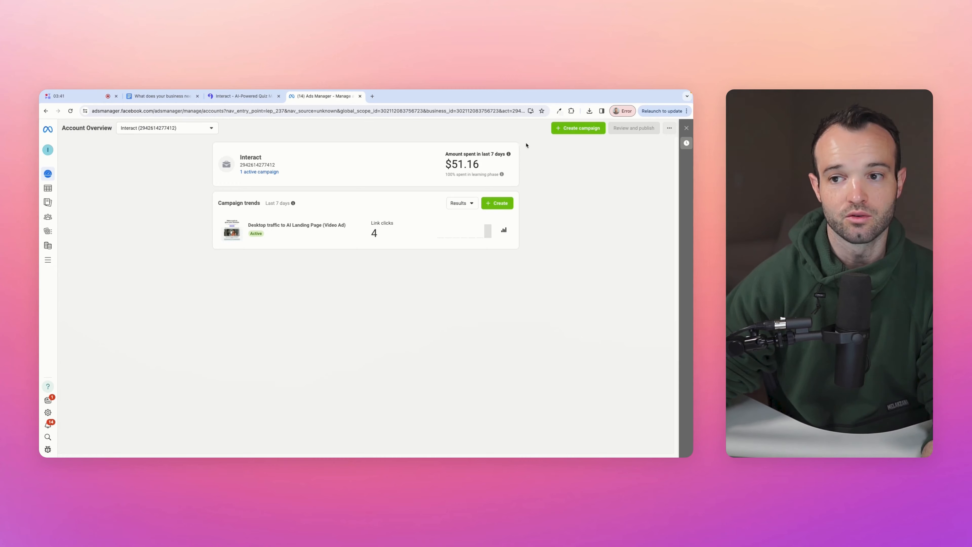
pyautogui.click(578, 131)
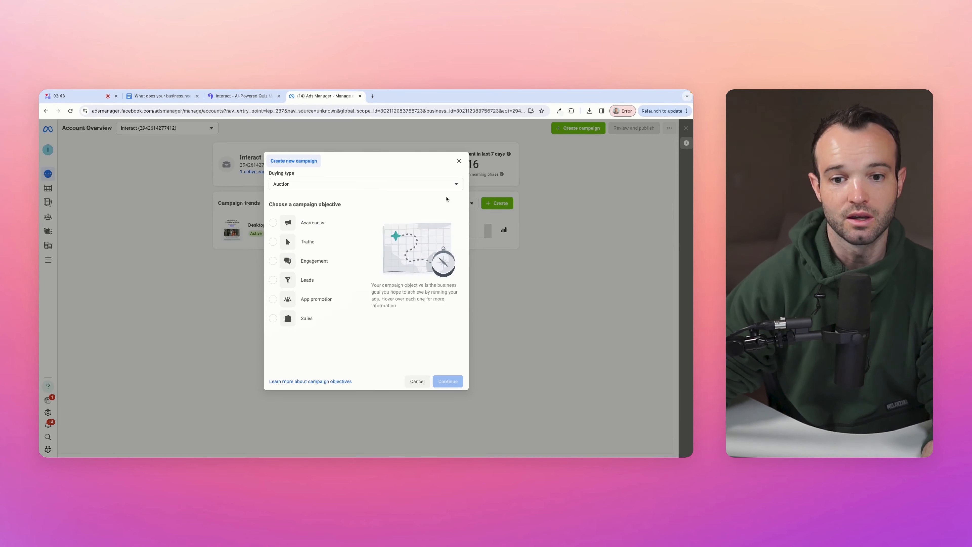
pyautogui.click(313, 244)
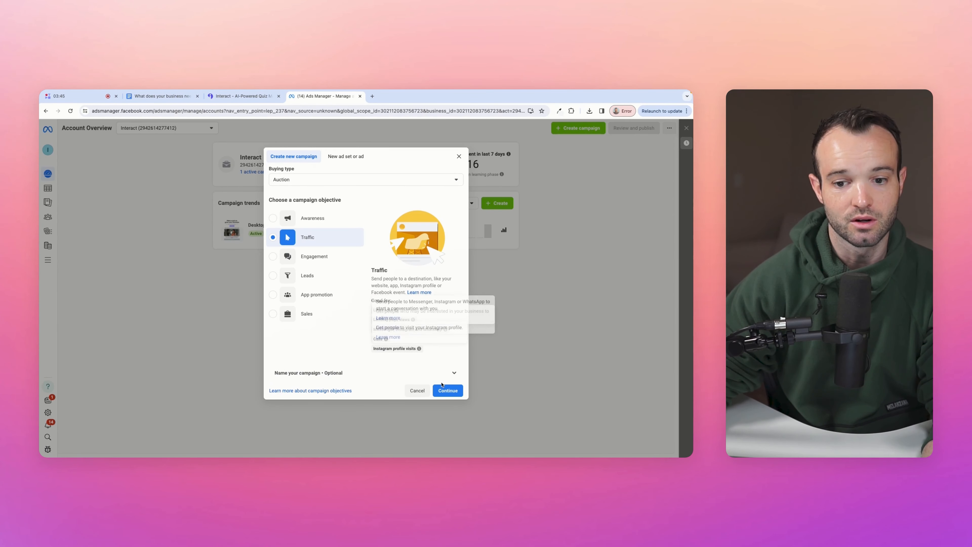
pyautogui.click(451, 391)
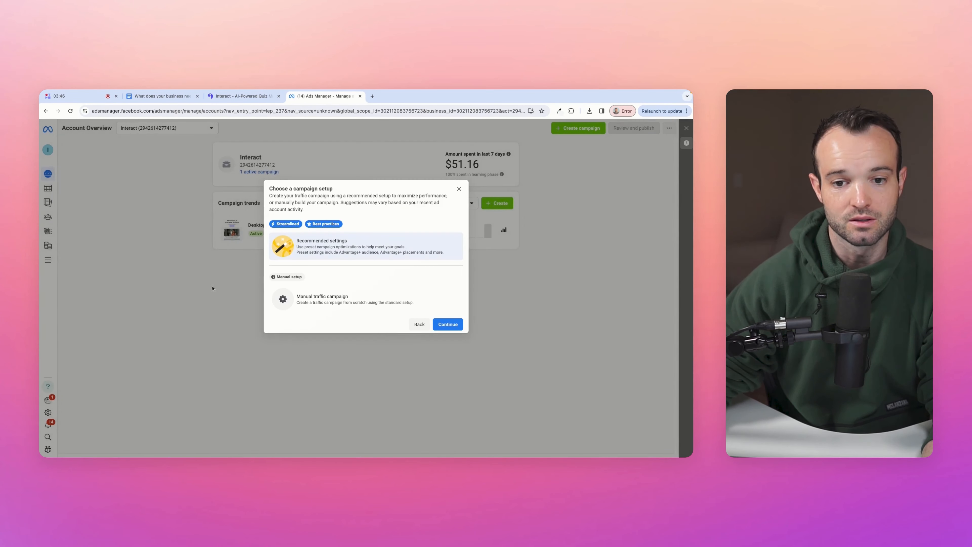
pyautogui.click(448, 325)
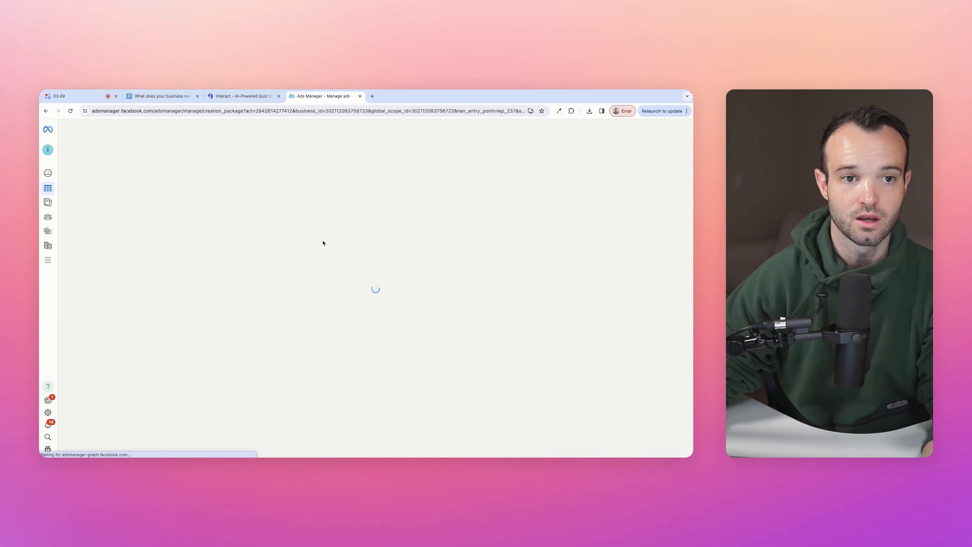
# - Rename the campaign 'Business Growth Quiz' and continue to the ad set
pyautogui.click(254, 212)
pyautogui.press('super+a')
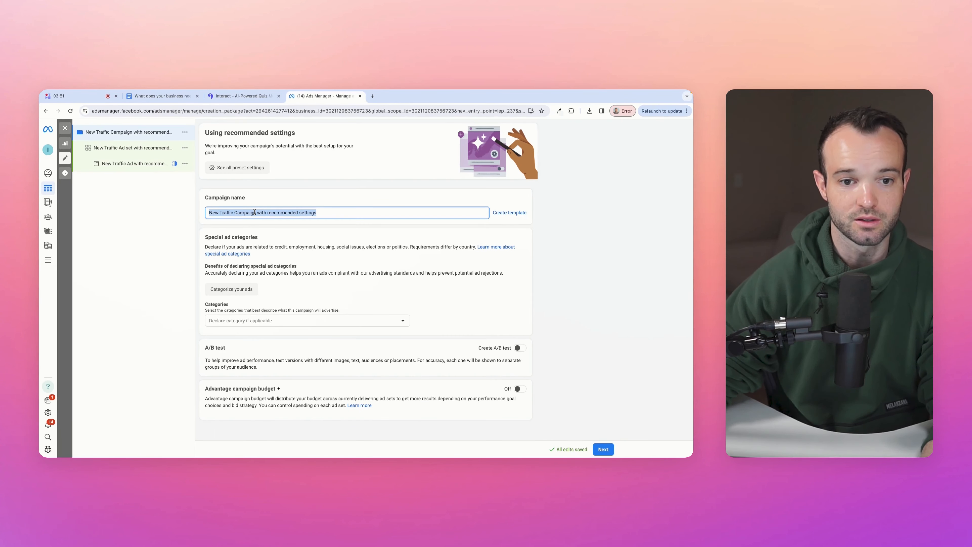
pyautogui.write('Busines')
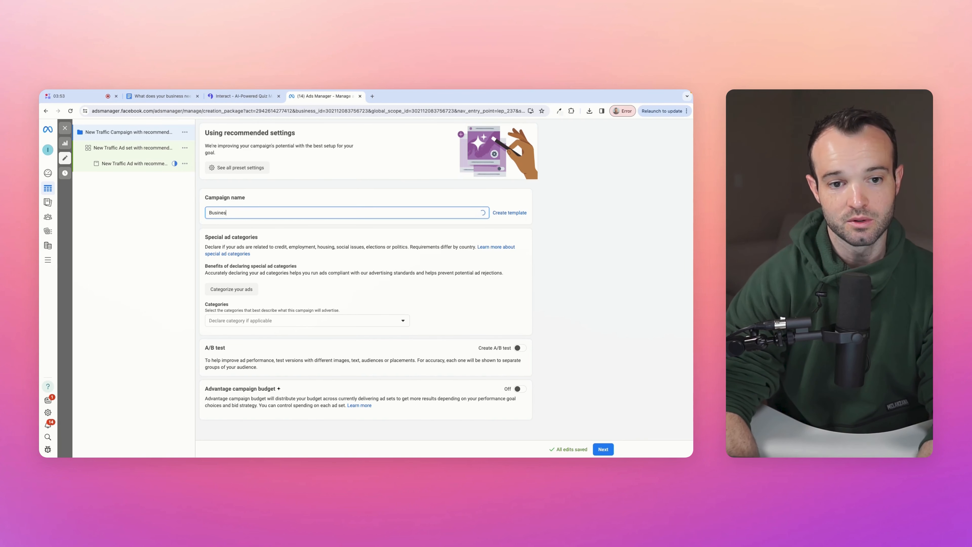
pyautogui.write('s Growth Quiz')
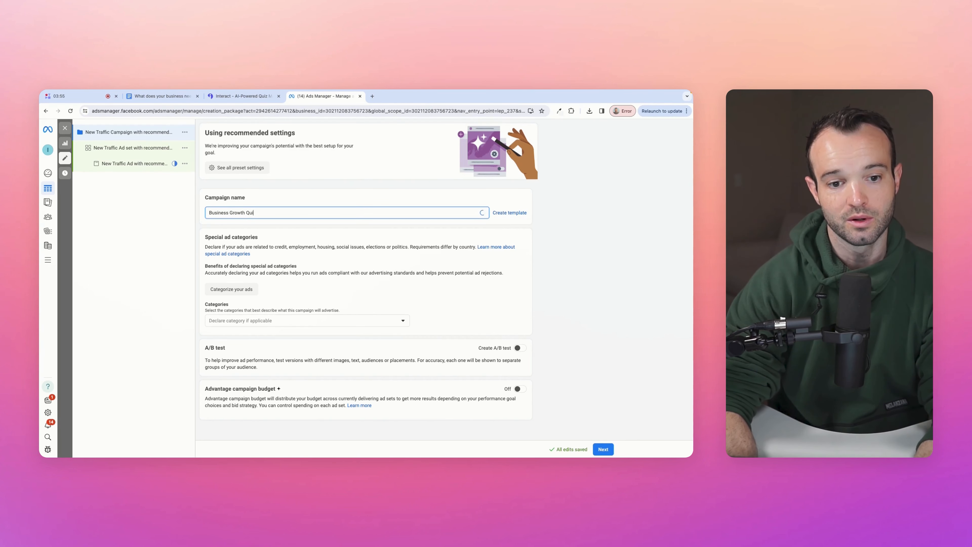
pyautogui.click(196, 308)
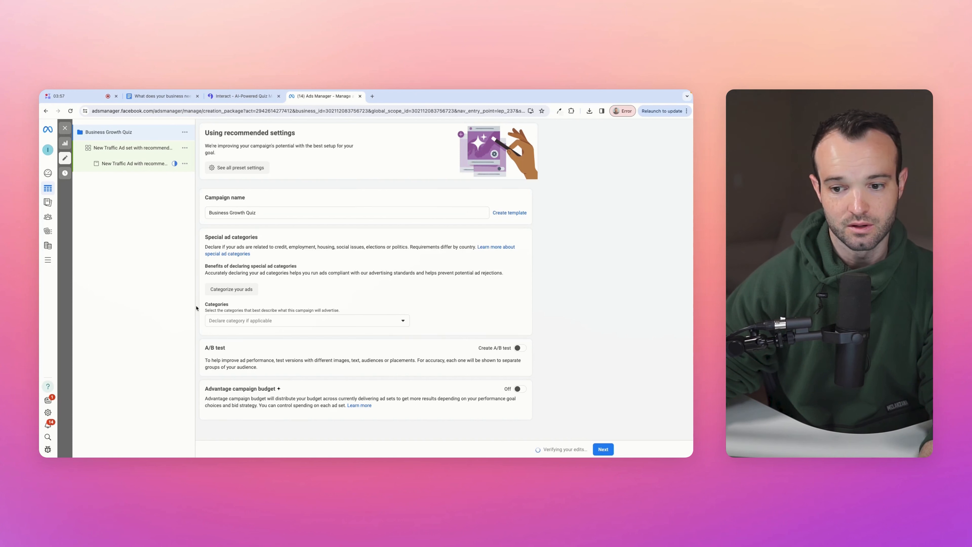
pyautogui.click(600, 451)
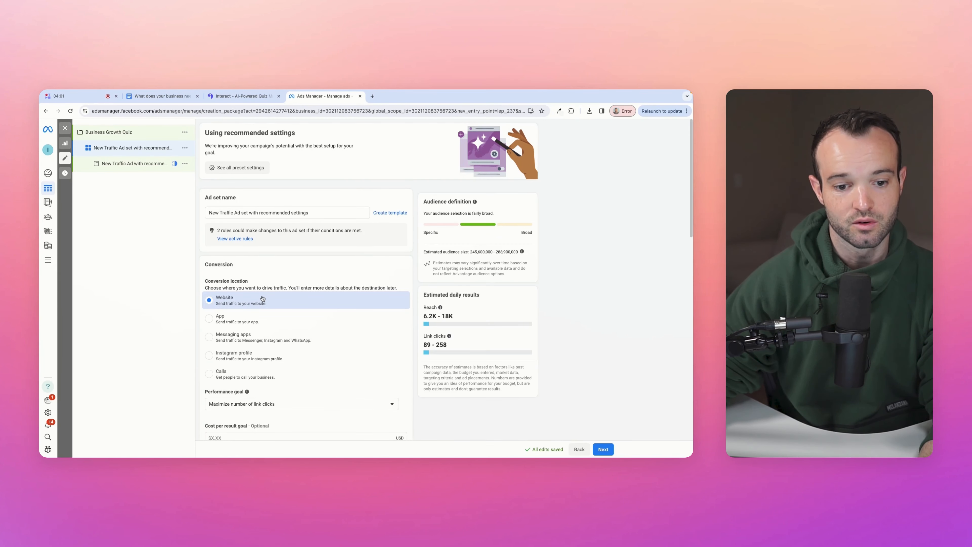
# - Set the ad set's daily budget to $10.00
pyautogui.scroll(-3, 263, 298)
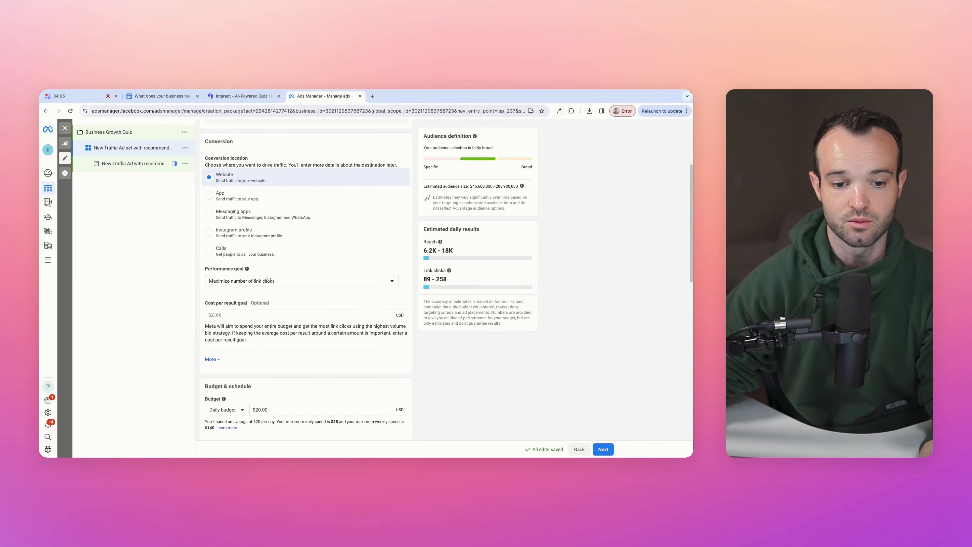
pyautogui.scroll(-2, 290, 318)
pyautogui.doubleClick(273, 347)
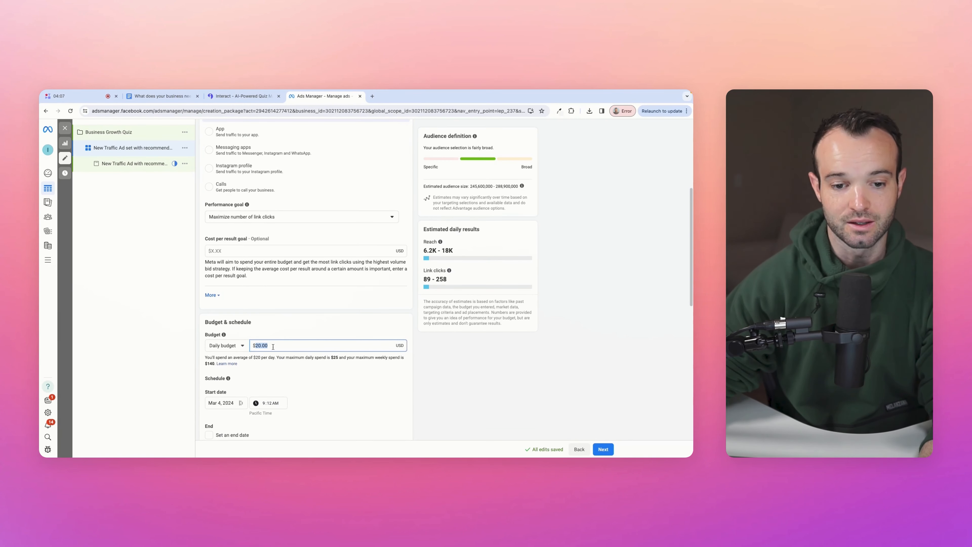
pyautogui.write('10')
pyautogui.click(188, 343)
# - Change the audience minimum age from 18 to 25
pyautogui.scroll(-4, 345, 344)
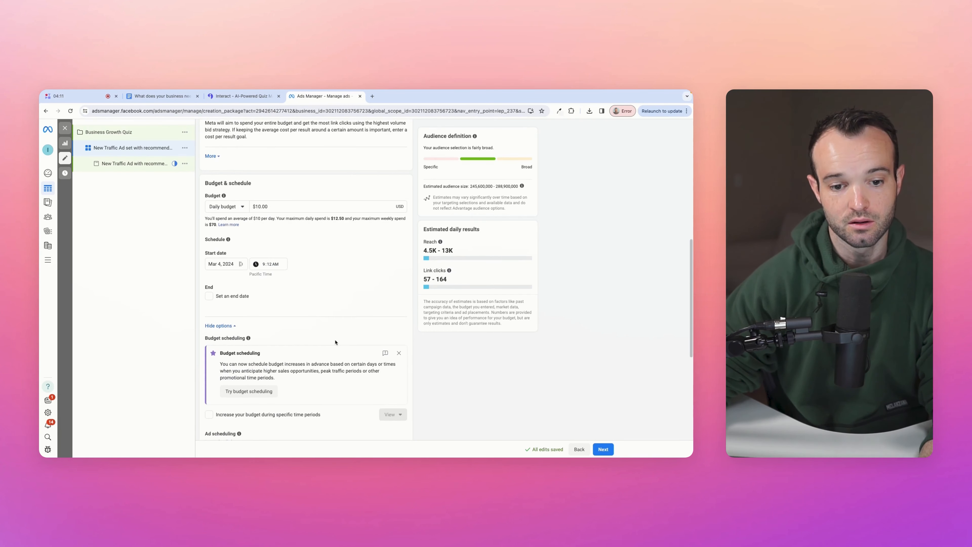
pyautogui.scroll(-4, 332, 343)
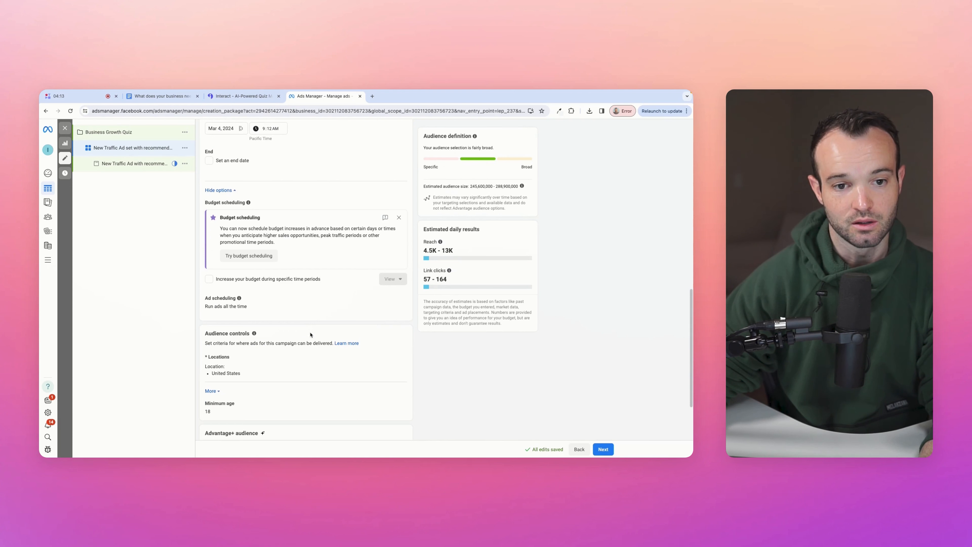
pyautogui.scroll(-3, 265, 317)
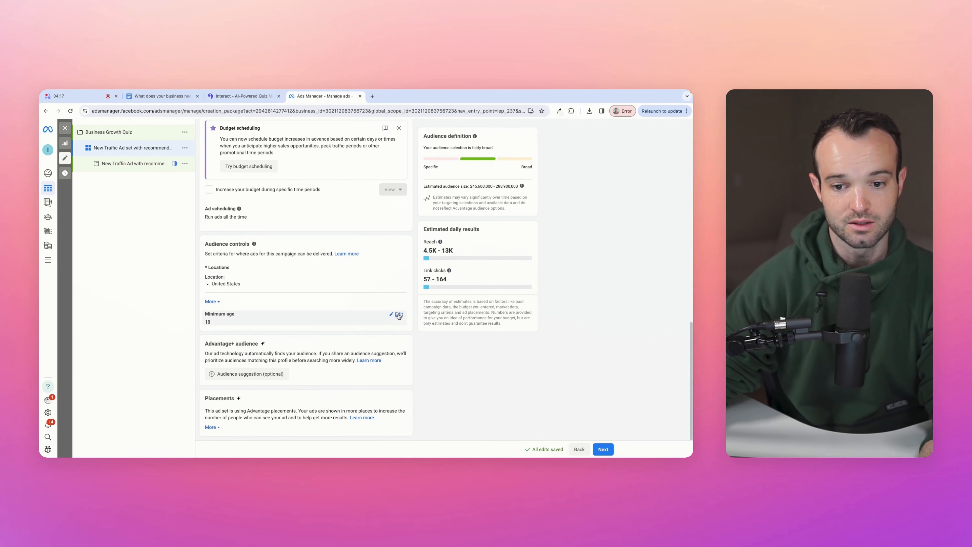
pyautogui.click(399, 316)
pyautogui.click(220, 326)
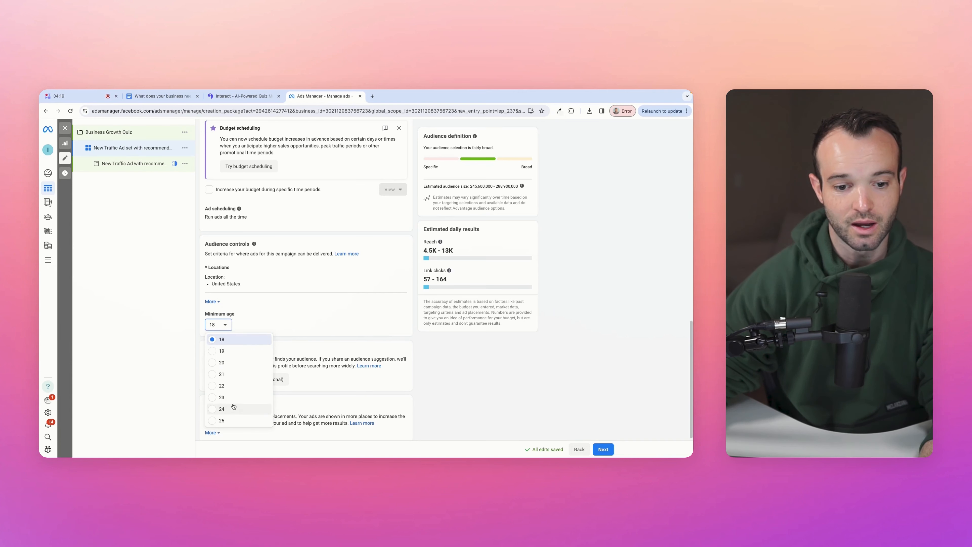
pyautogui.click(233, 421)
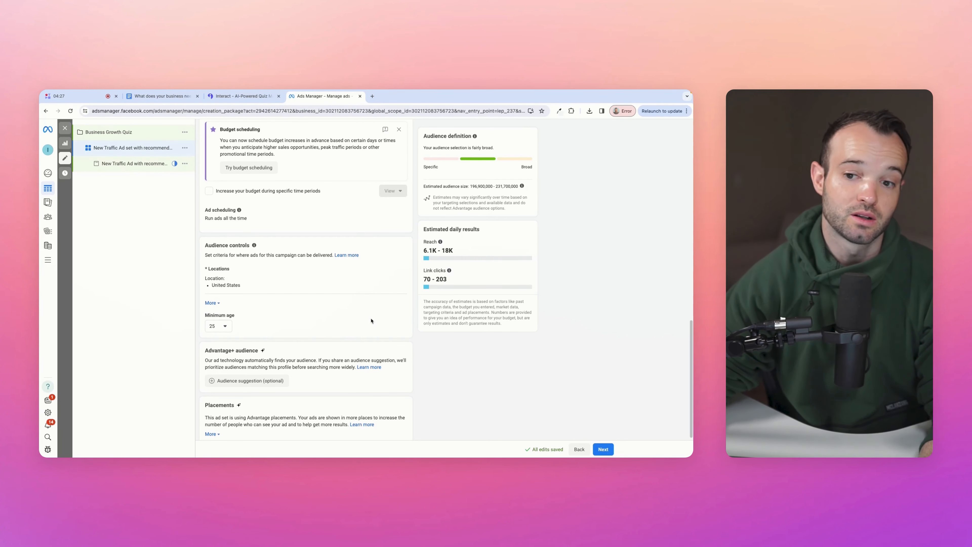
pyautogui.scroll(1, 373, 320)
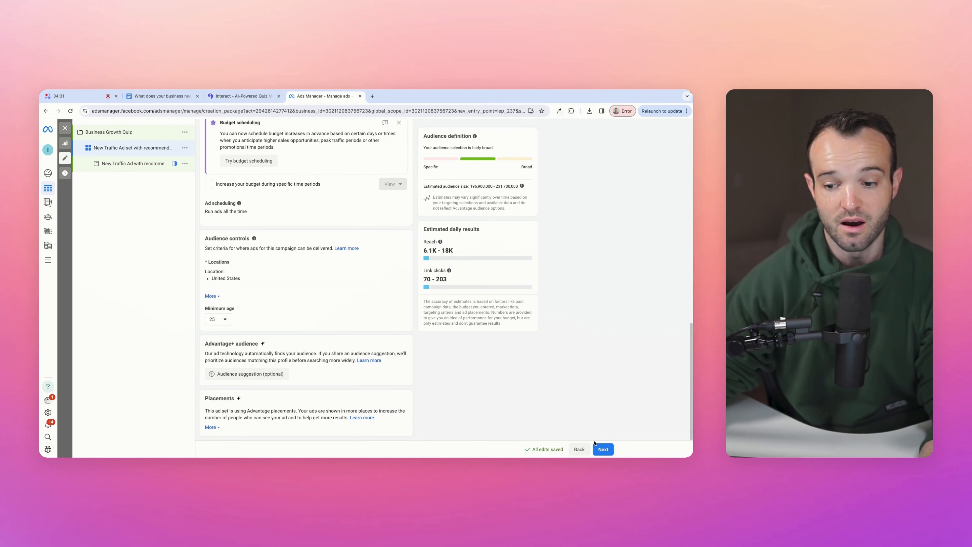
# - Move on to the ad and select Interact as its Facebook Page identity
pyautogui.click(603, 449)
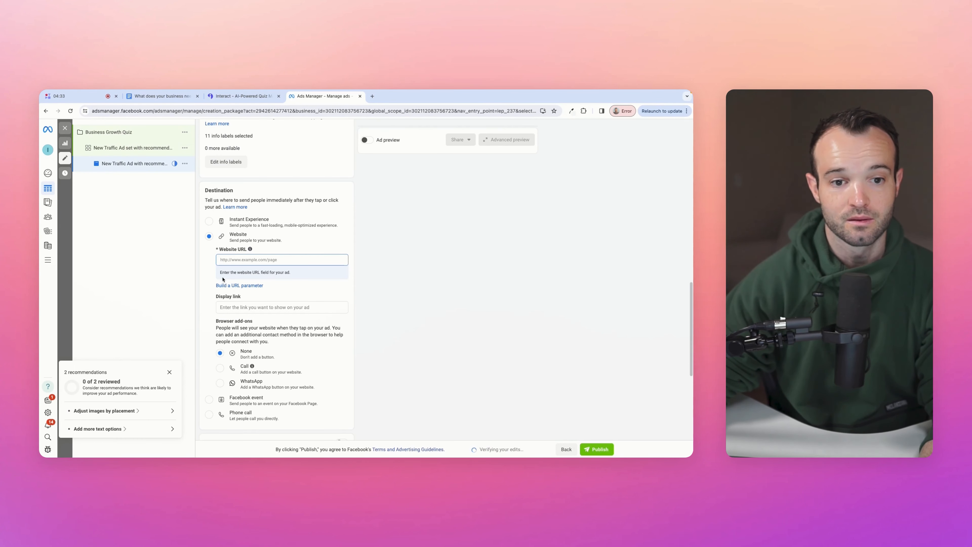
pyautogui.scroll(1, 232, 250)
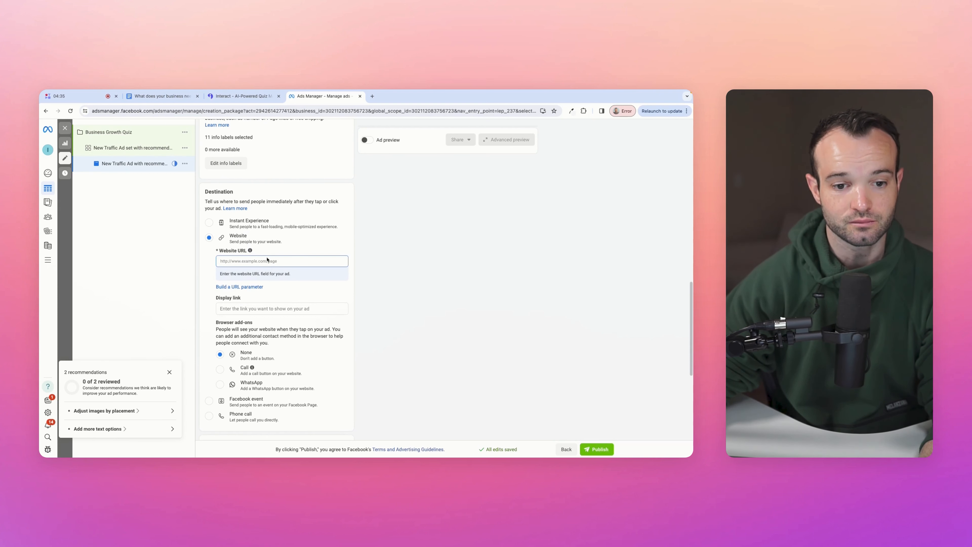
pyautogui.scroll(8, 268, 259)
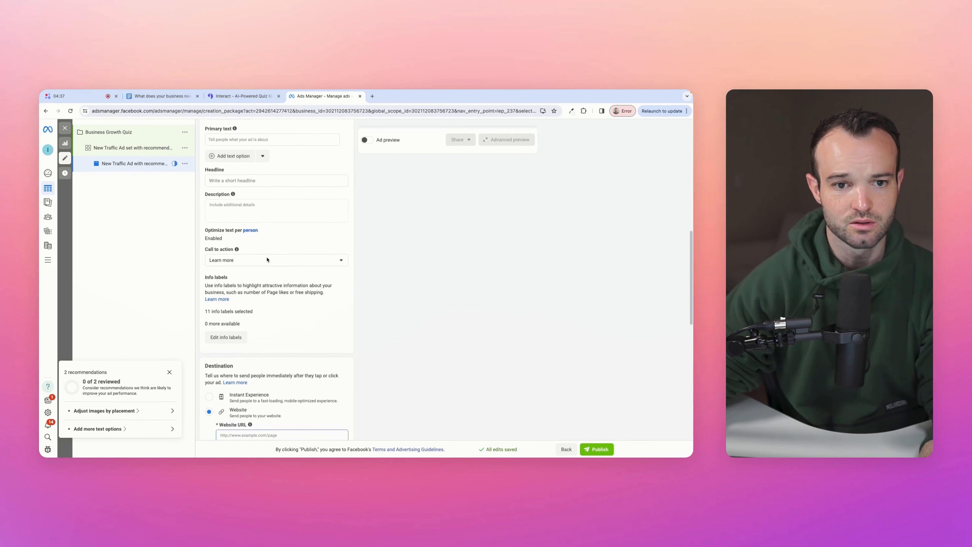
pyautogui.scroll(4, 267, 260)
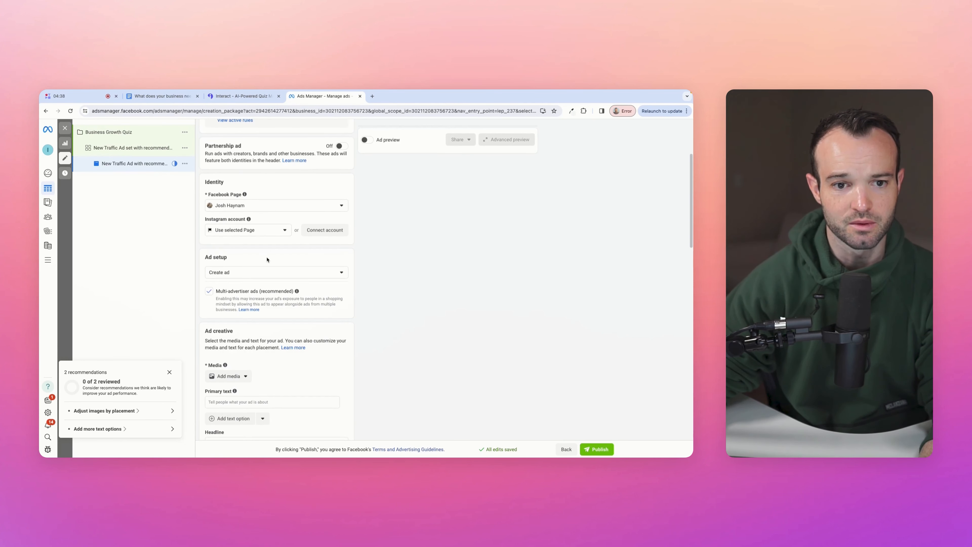
pyautogui.click(271, 208)
pyautogui.click(250, 260)
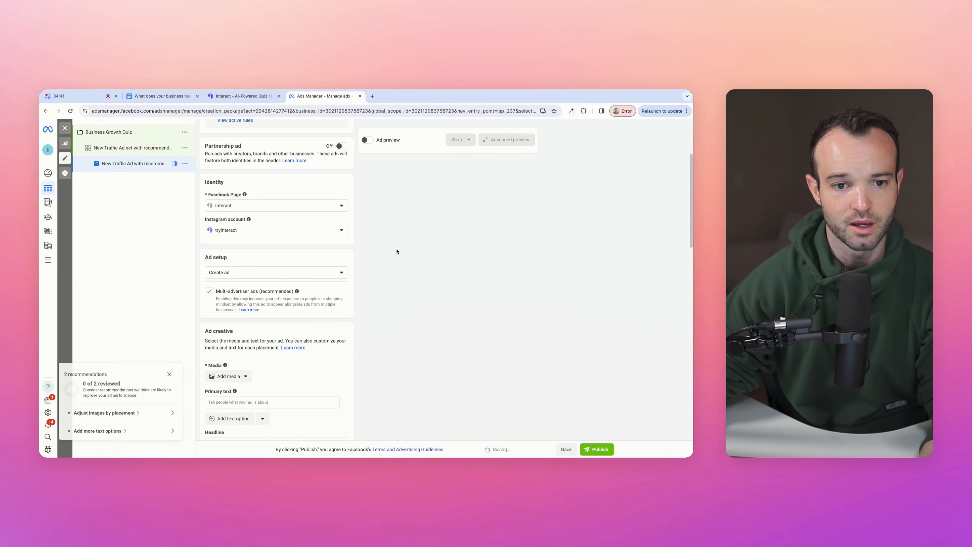
# - Choose to add an image to the ad
pyautogui.scroll(-2, 337, 263)
pyautogui.click(228, 303)
pyautogui.click(229, 320)
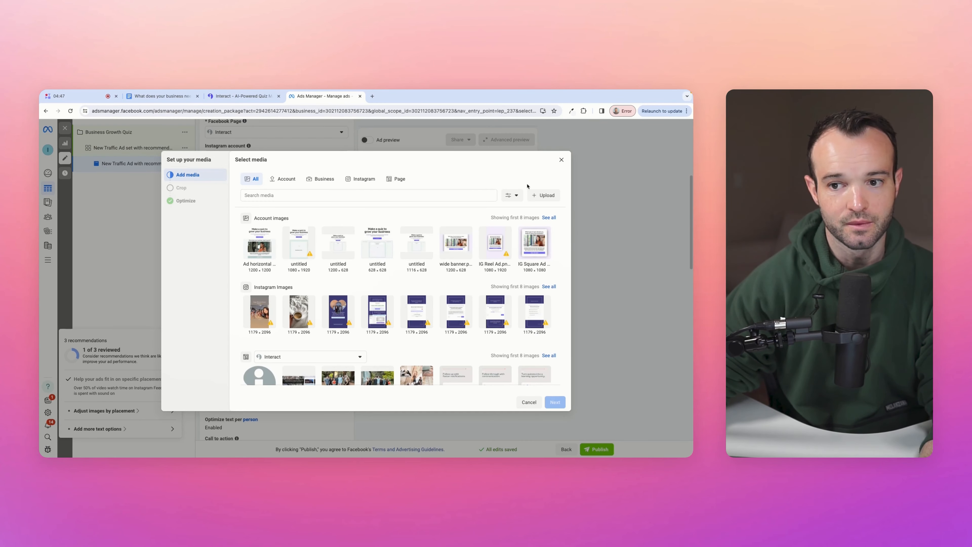
# - Upload Final Horizontal Ad.png from the Desktop as the ad image and continue to placement cropping
pyautogui.click(542, 196)
pyautogui.click(252, 232)
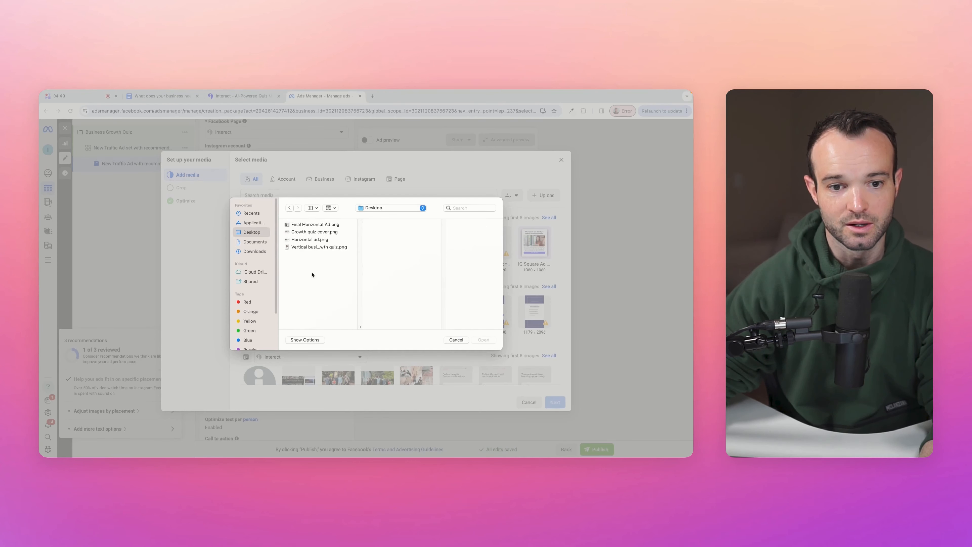
pyautogui.click(313, 225)
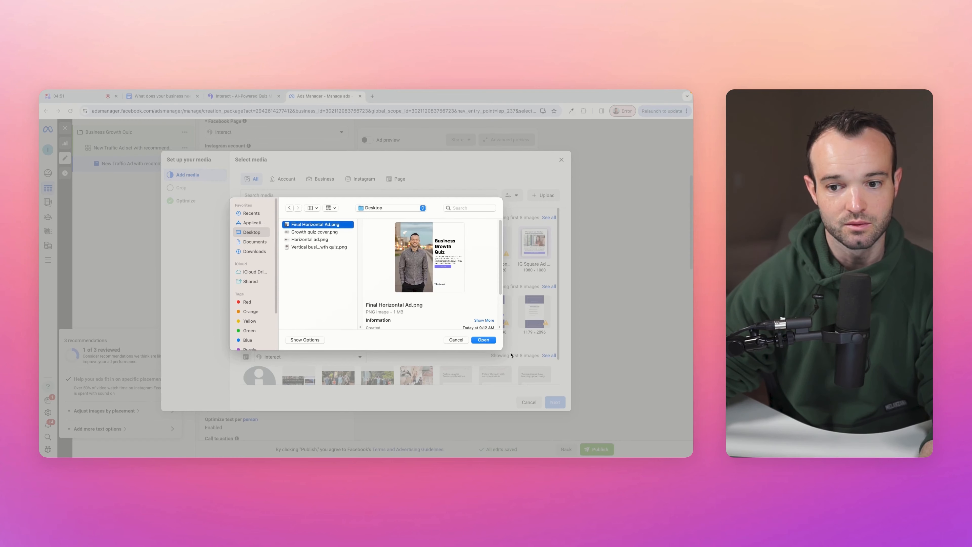
pyautogui.click(484, 340)
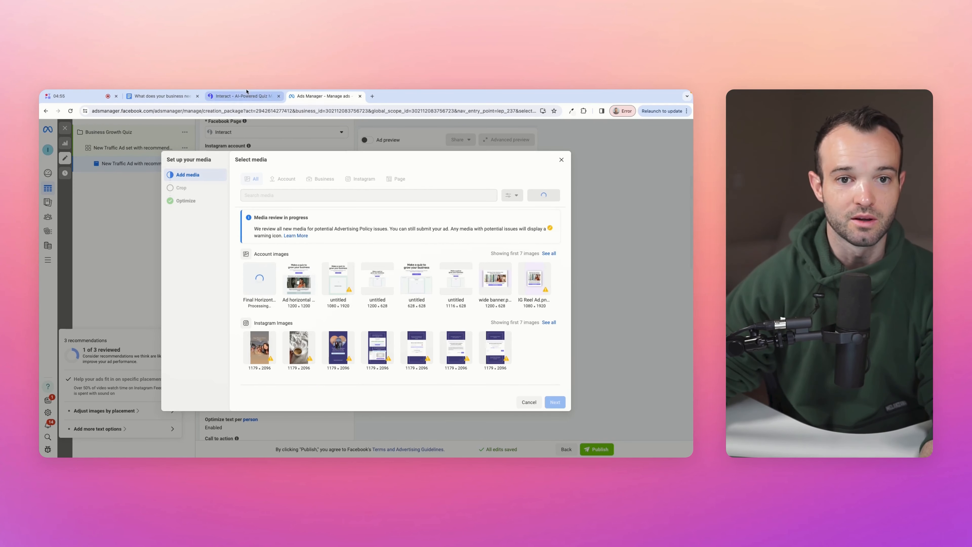
pyautogui.click(244, 98)
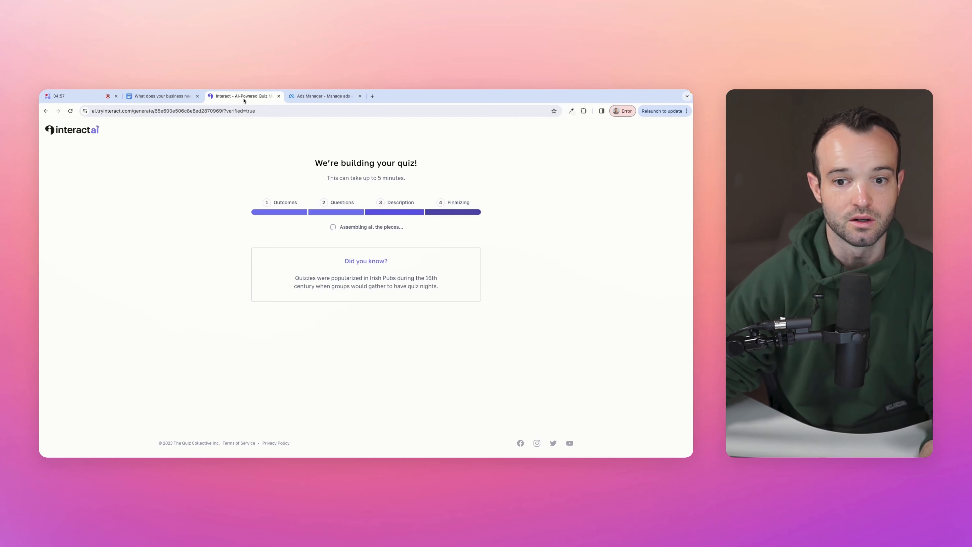
pyautogui.click(319, 99)
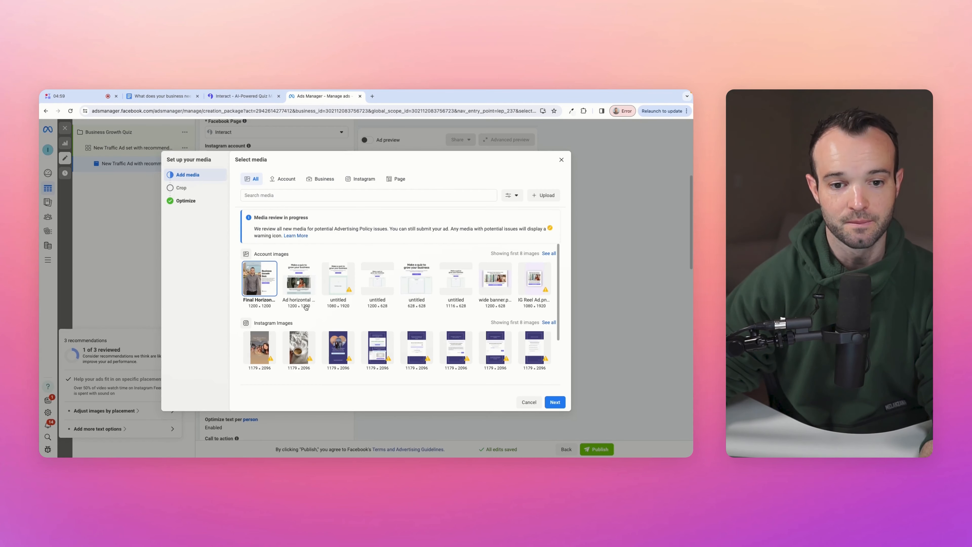
pyautogui.click(555, 402)
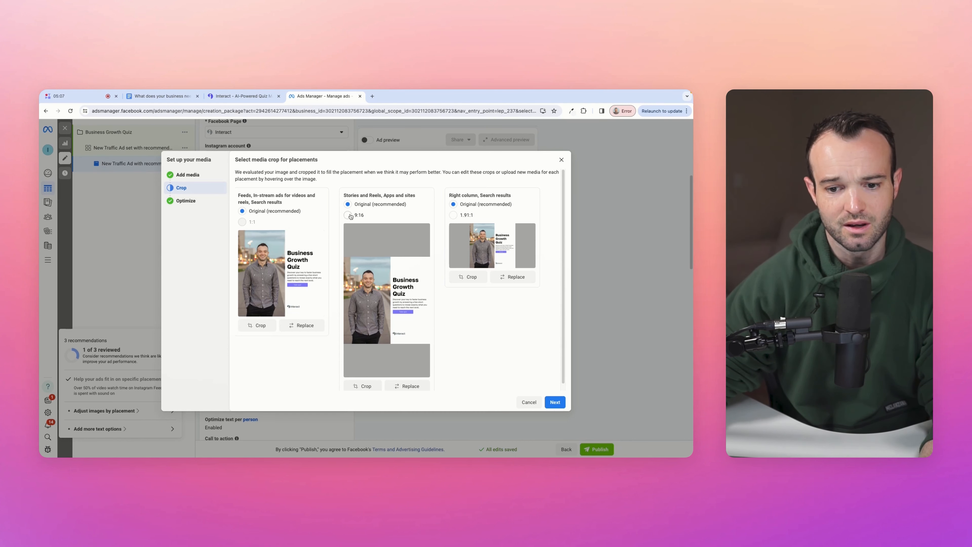
# - Replace the Stories and Reels image with the uploaded Vertical business growth quiz.png
pyautogui.click(404, 386)
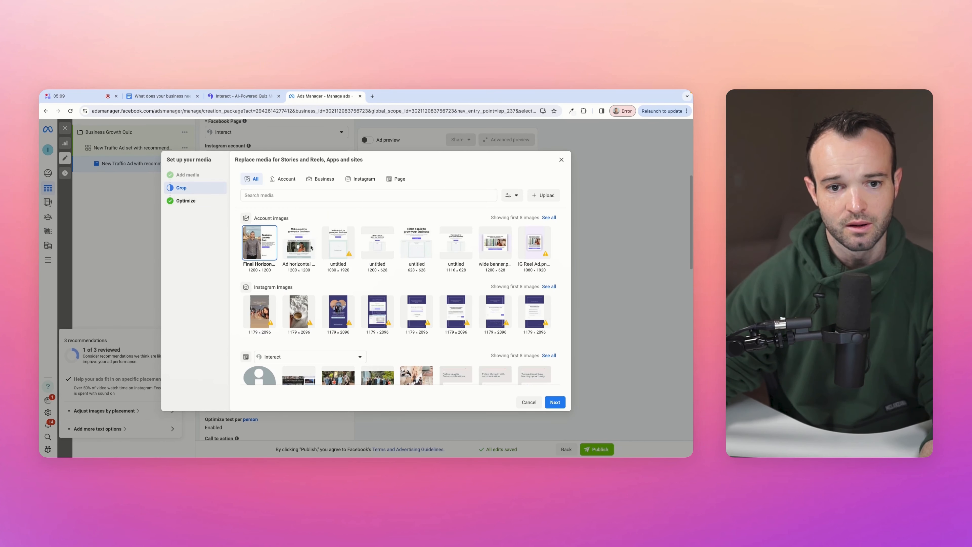
pyautogui.click(546, 196)
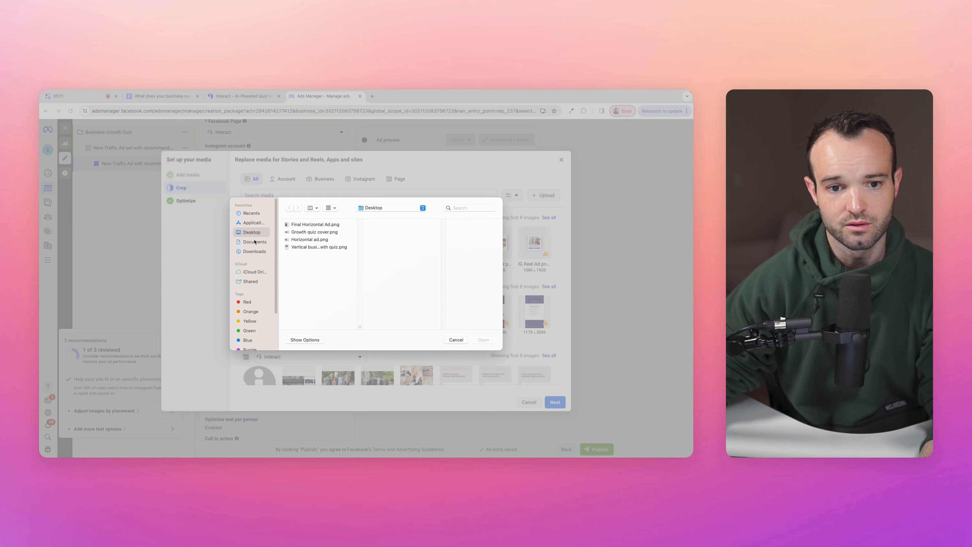
pyautogui.click(309, 240)
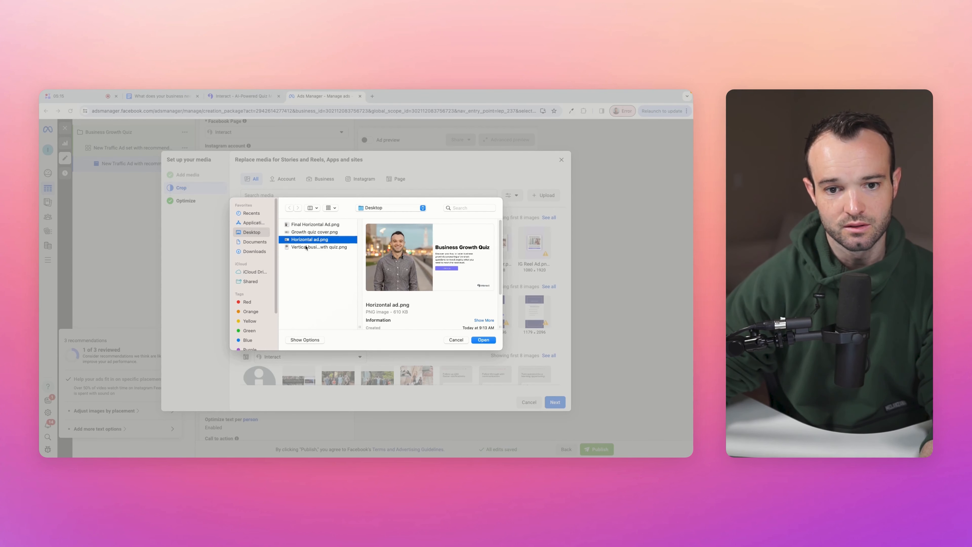
pyautogui.click(305, 225)
pyautogui.click(302, 248)
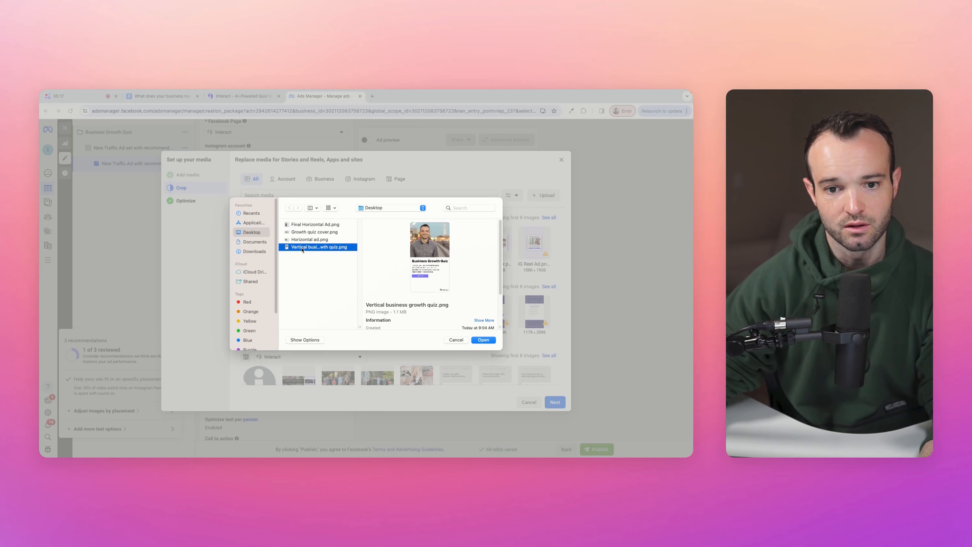
pyautogui.click(483, 340)
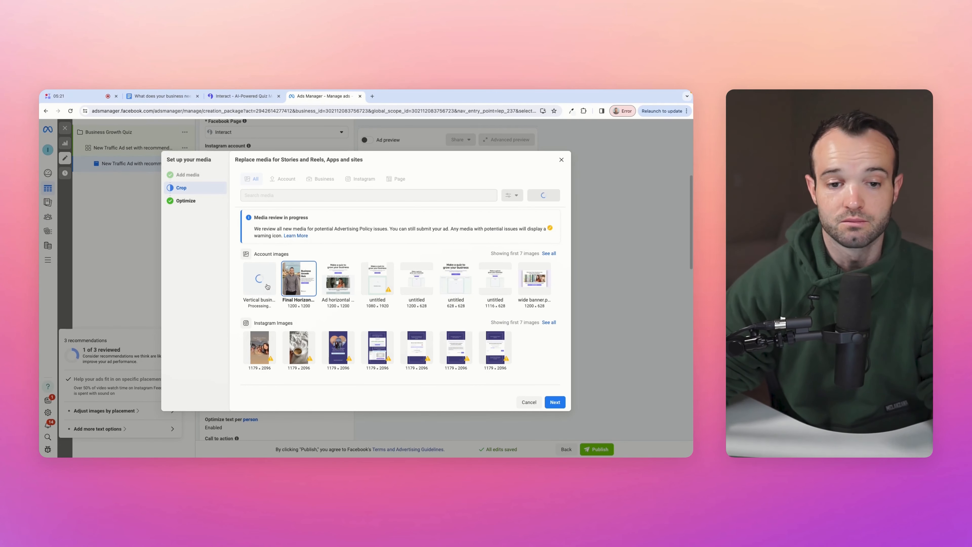
pyautogui.click(259, 285)
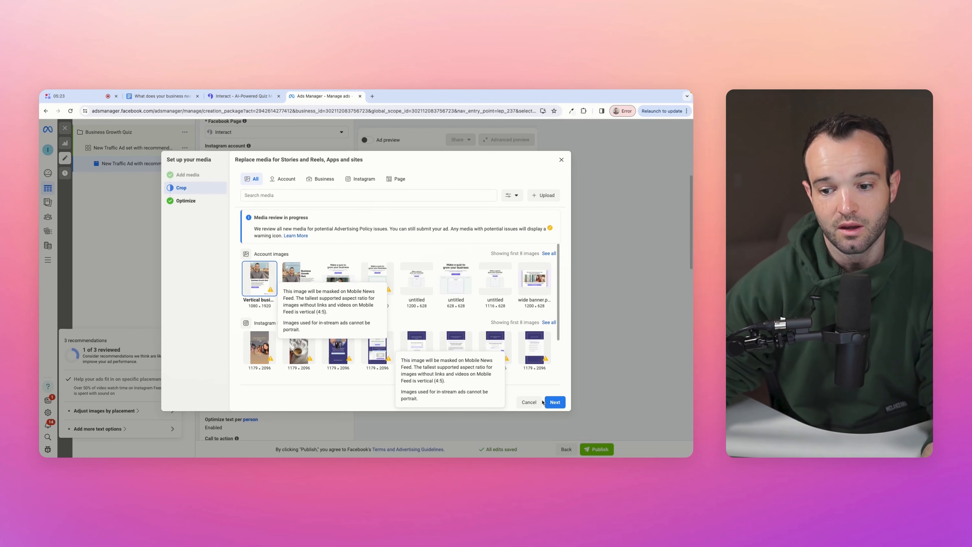
pyautogui.click(555, 402)
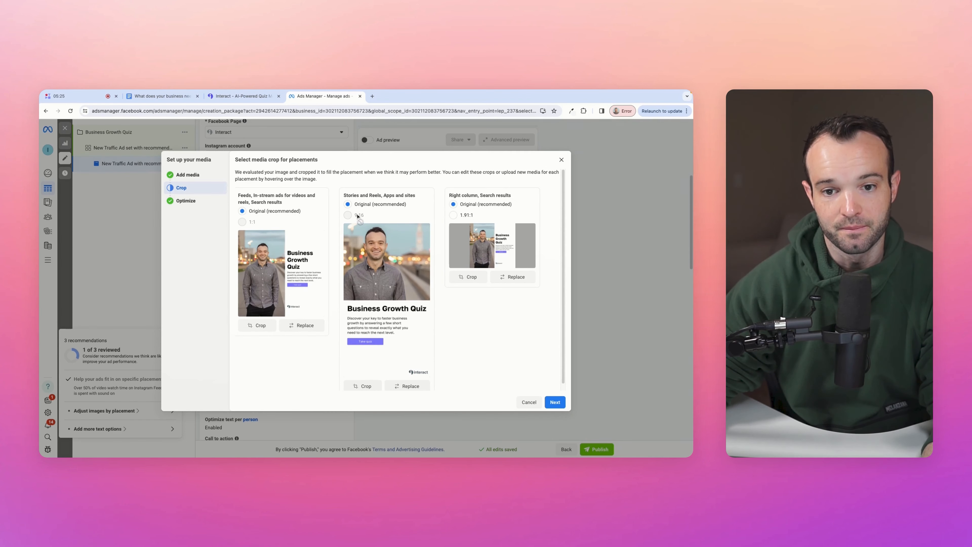
# - Swap the right column and search results image for an uploaded Horizontal ad.png
pyautogui.click(518, 281)
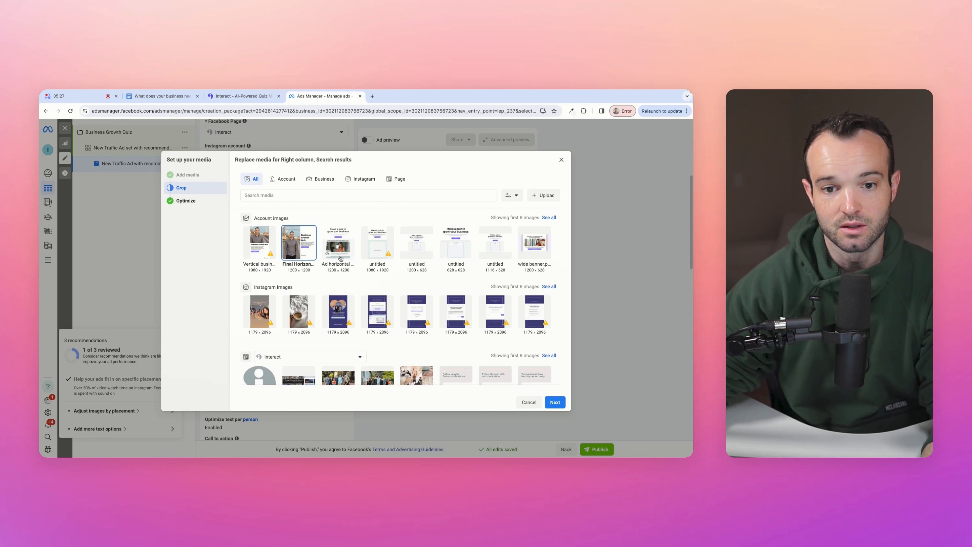
pyautogui.click(547, 196)
pyautogui.click(304, 232)
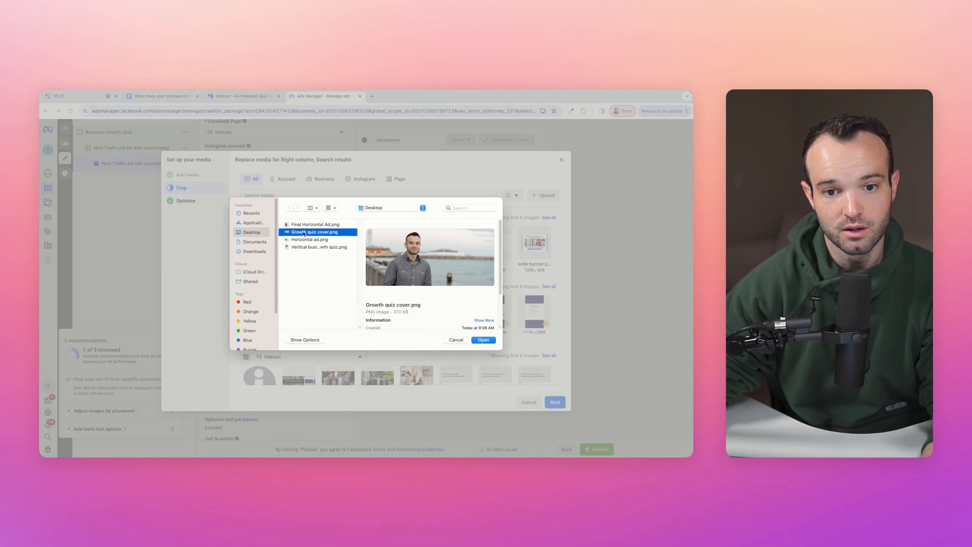
pyautogui.click(307, 240)
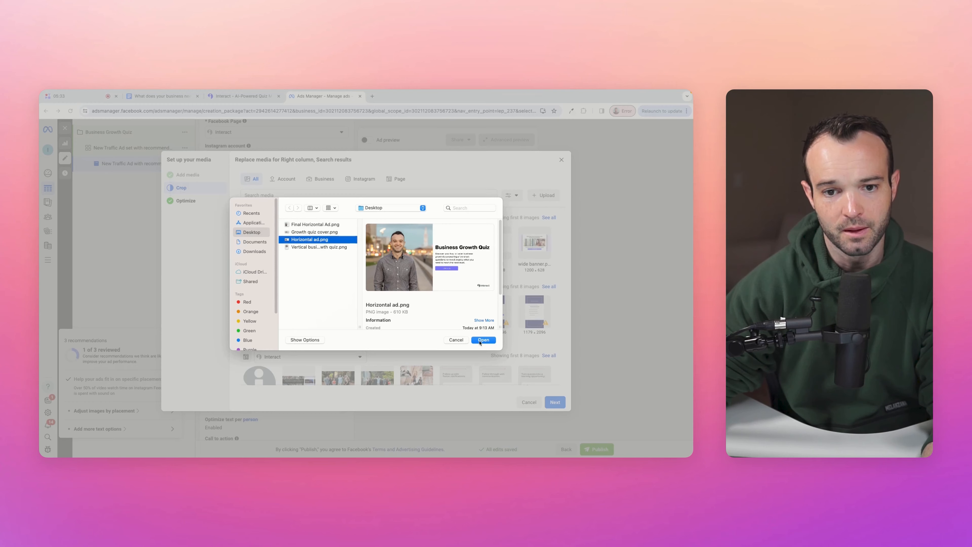
pyautogui.click(482, 341)
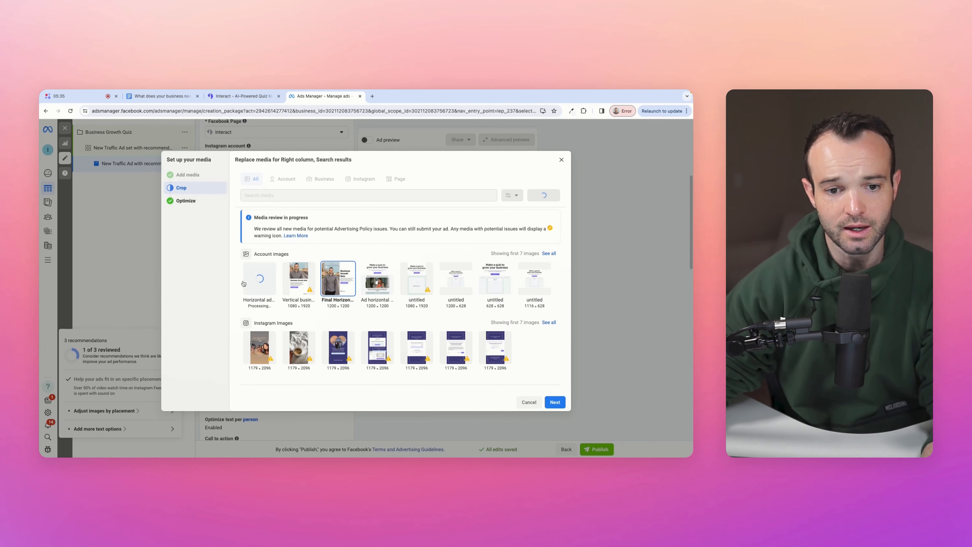
# - Finish the crop and optimize steps, leaving Advantage+ enhancements on
pyautogui.click(555, 402)
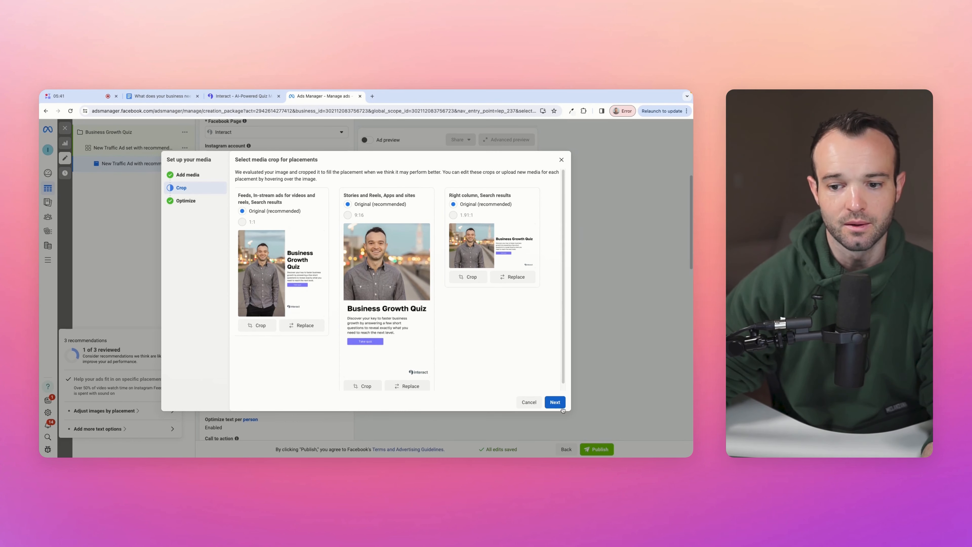
pyautogui.click(555, 402)
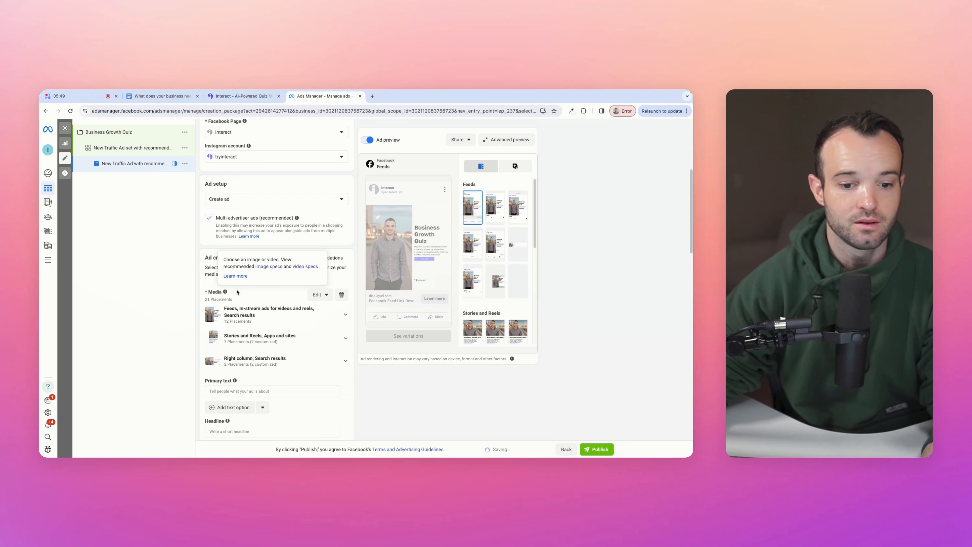
pyautogui.scroll(-4, 260, 299)
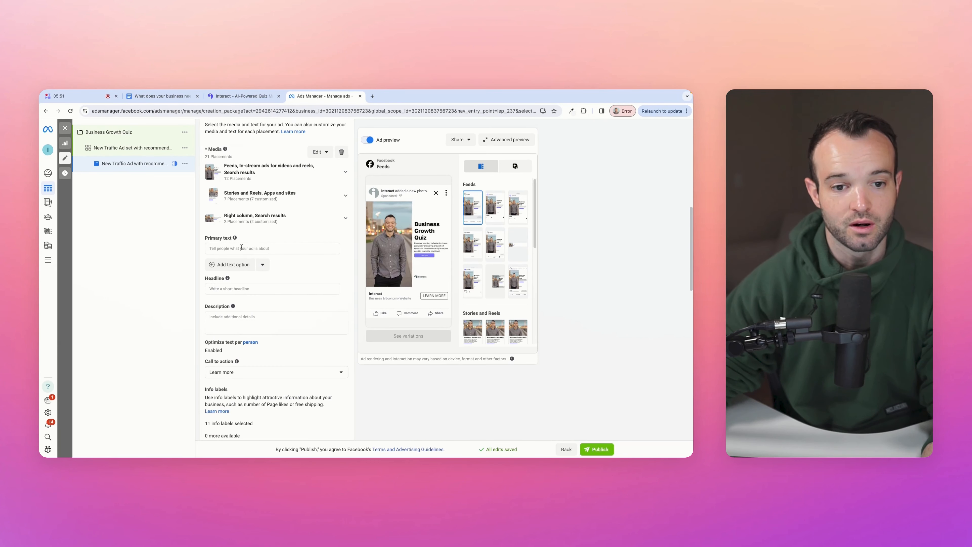
# - Enter 'What does your business need to grow?' as the ad's primary text
pyautogui.click(241, 247)
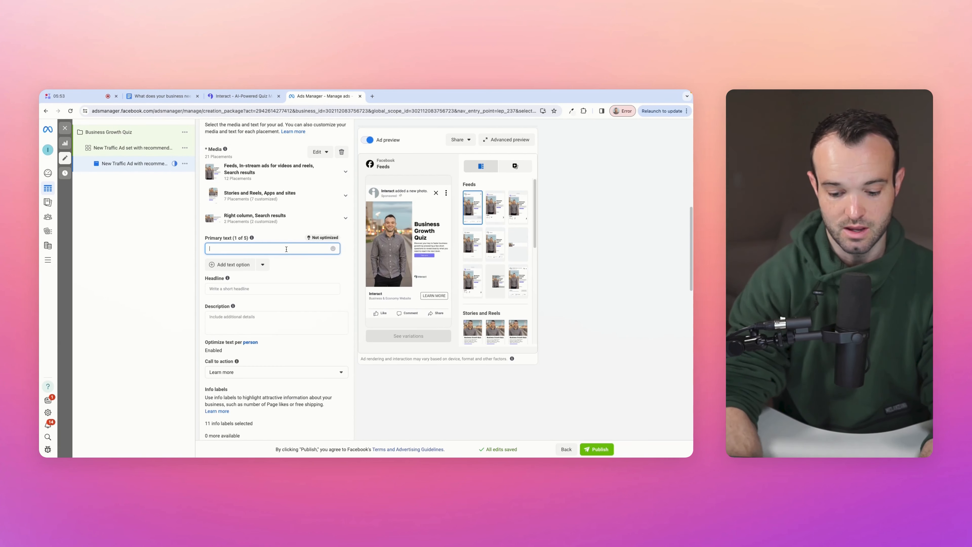
pyautogui.write('What doe')
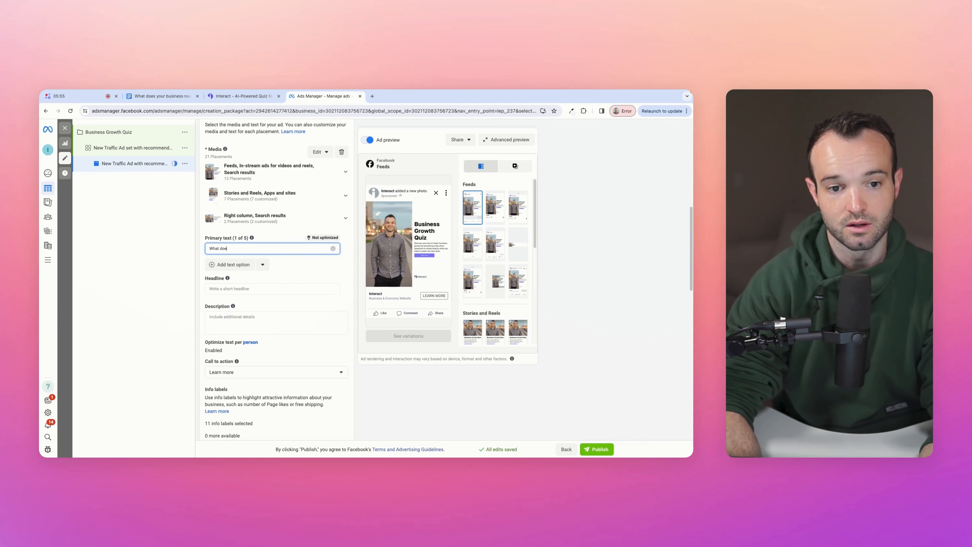
pyautogui.write('s your business nee')
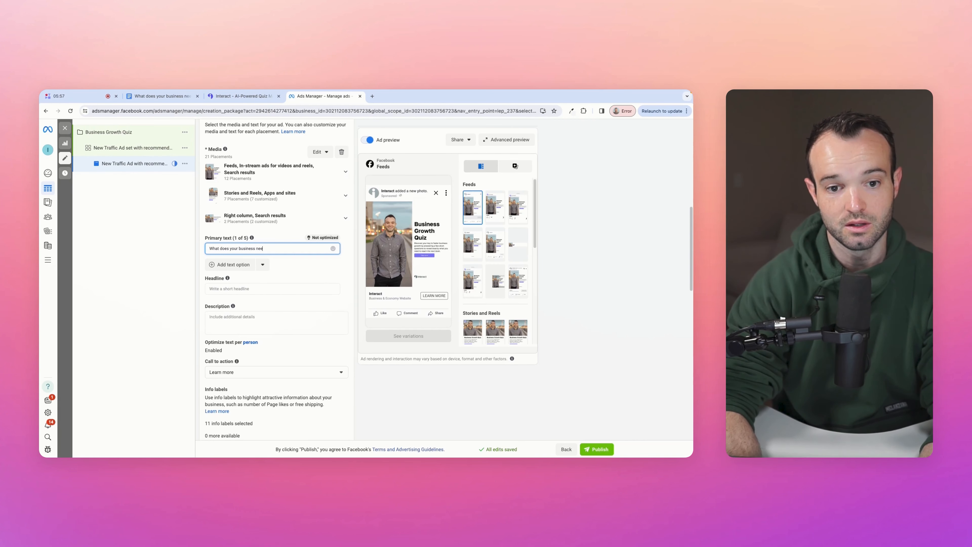
pyautogui.write('d to grow?')
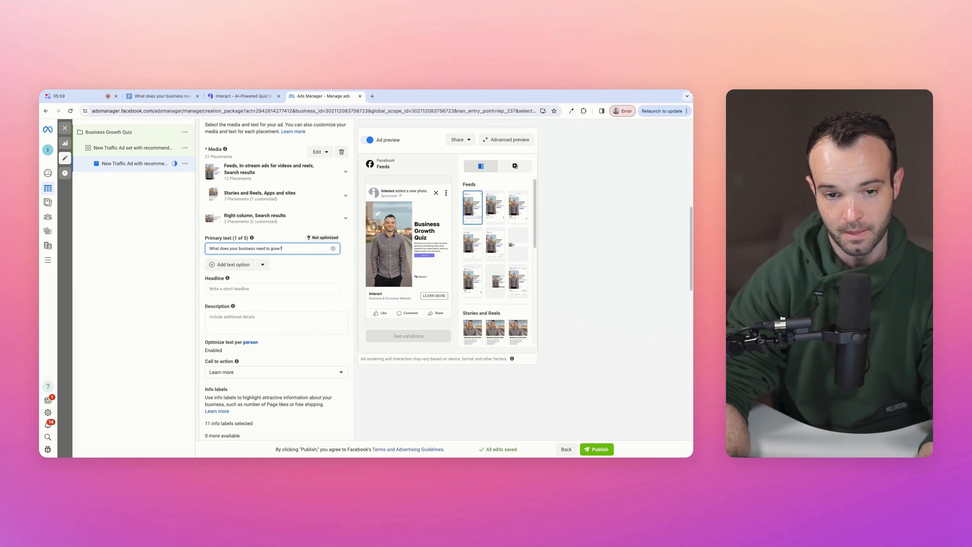
pyautogui.click(190, 276)
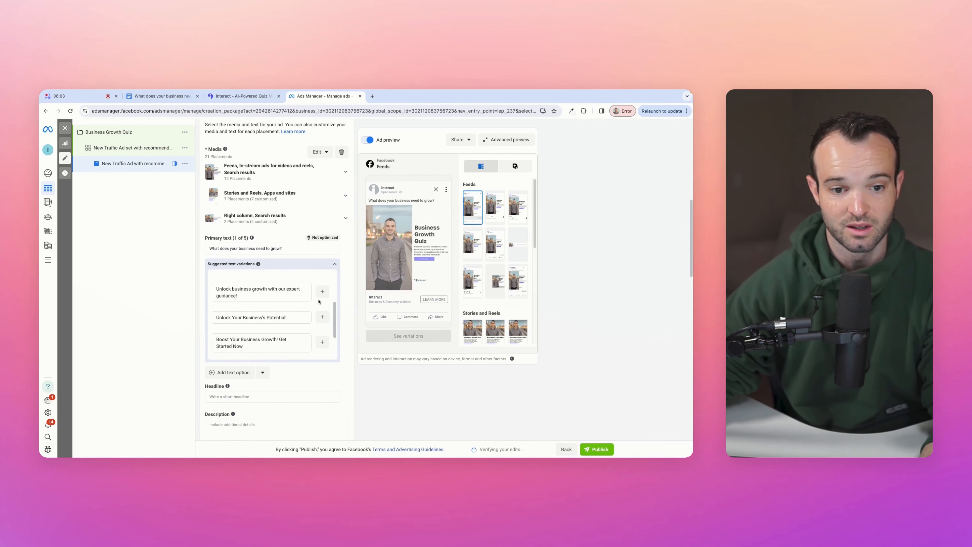
pyautogui.scroll(2, 319, 301)
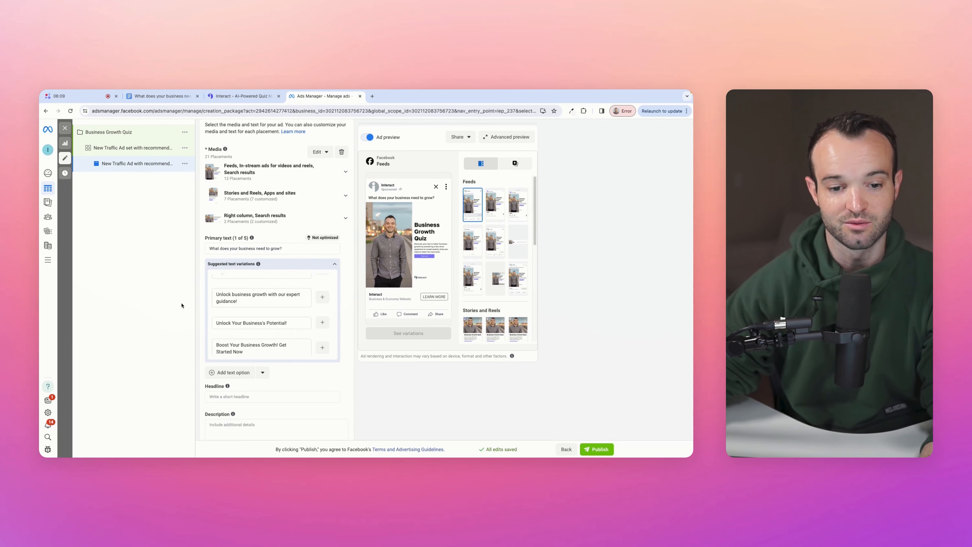
pyautogui.scroll(-4, 268, 287)
# - Write a headline inviting people to take the quiz to diagnose their business needs, plus a description
pyautogui.click(268, 271)
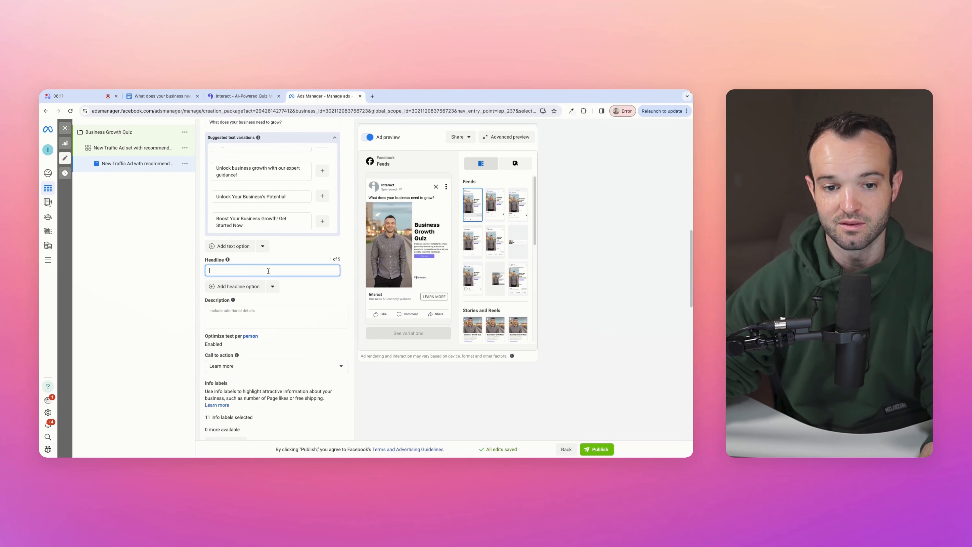
pyautogui.write('Tak')
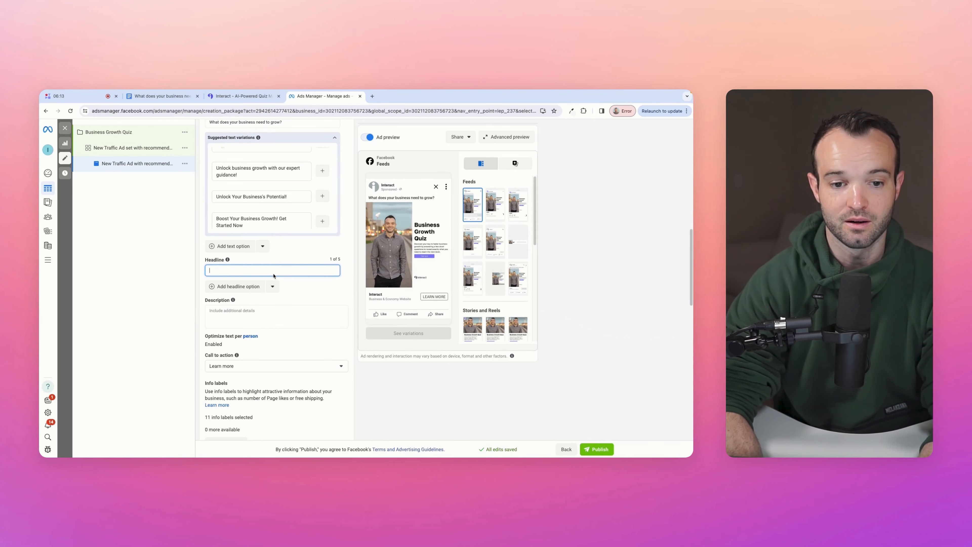
pyautogui.write('e this quiz to d')
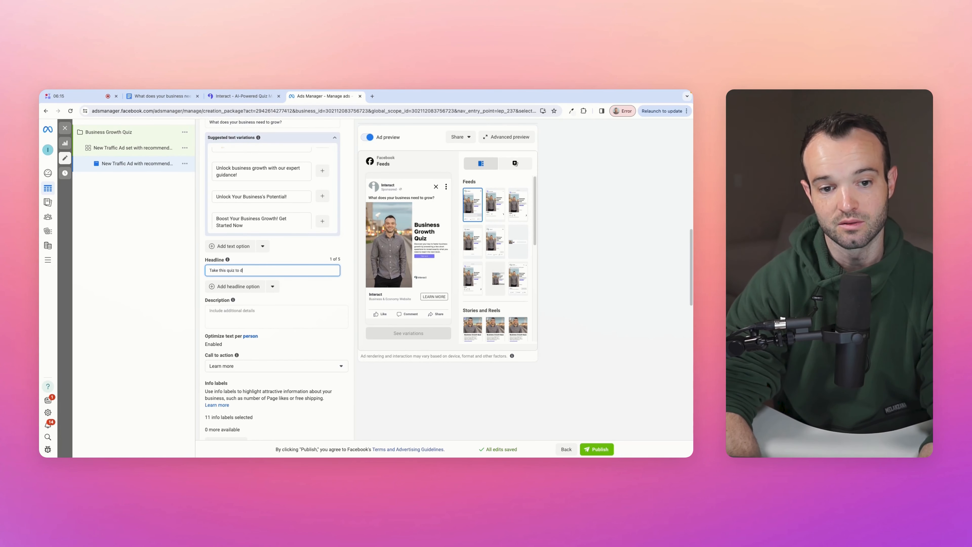
pyautogui.write('iagnose exactly what your business needs to reach the next level of growth.')
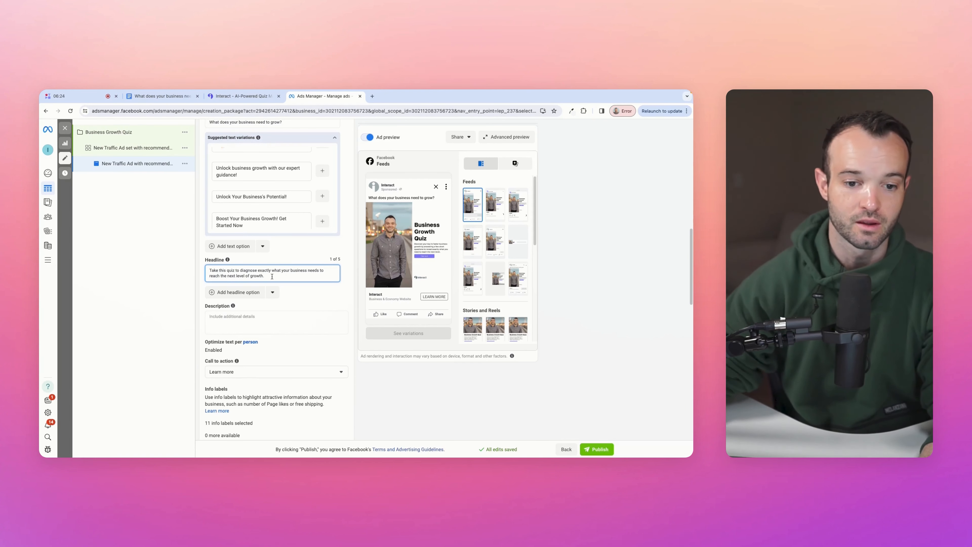
pyautogui.click(273, 314)
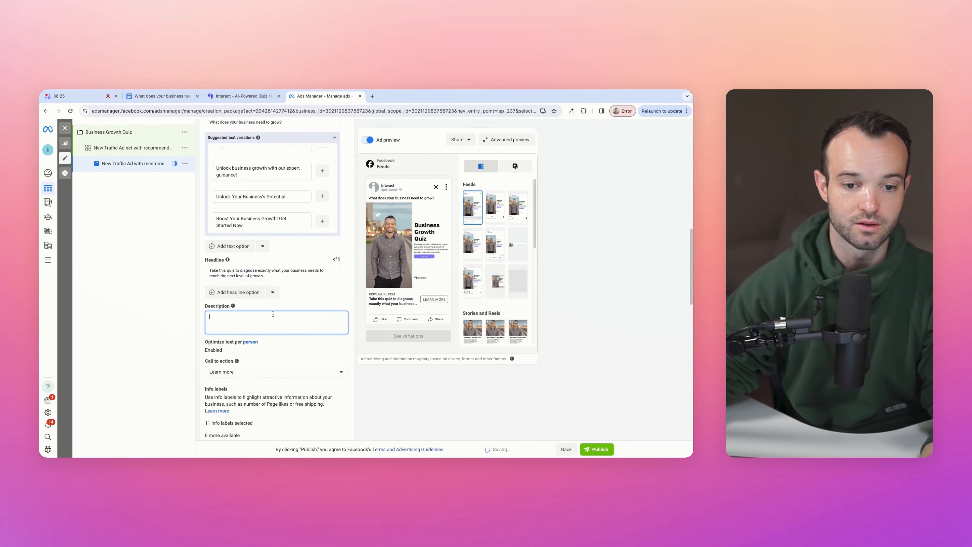
pyautogui.write('We formulaate')
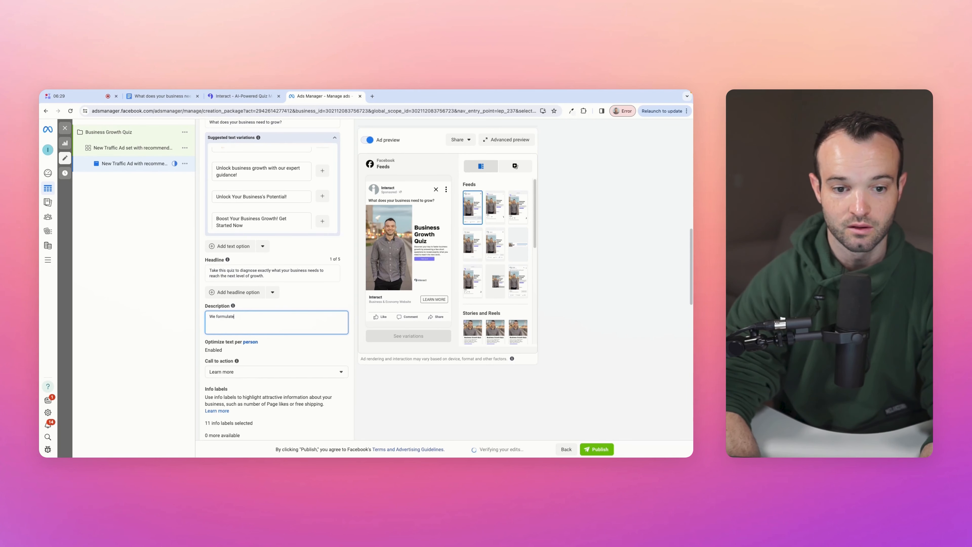
pyautogui.write(' pyo')
pyautogui.write('p you identify the exact pat')
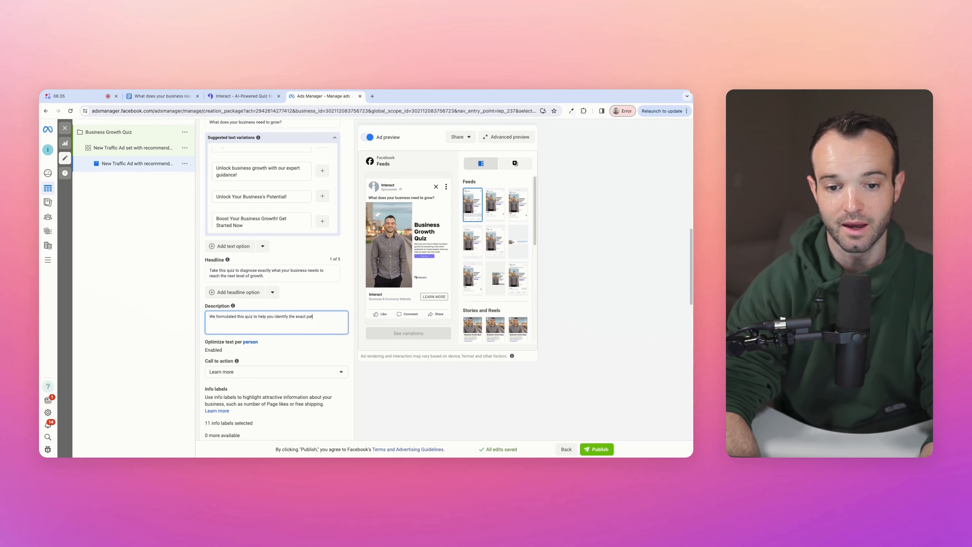
pyautogui.write('h to take in order to scale your business. Try i')
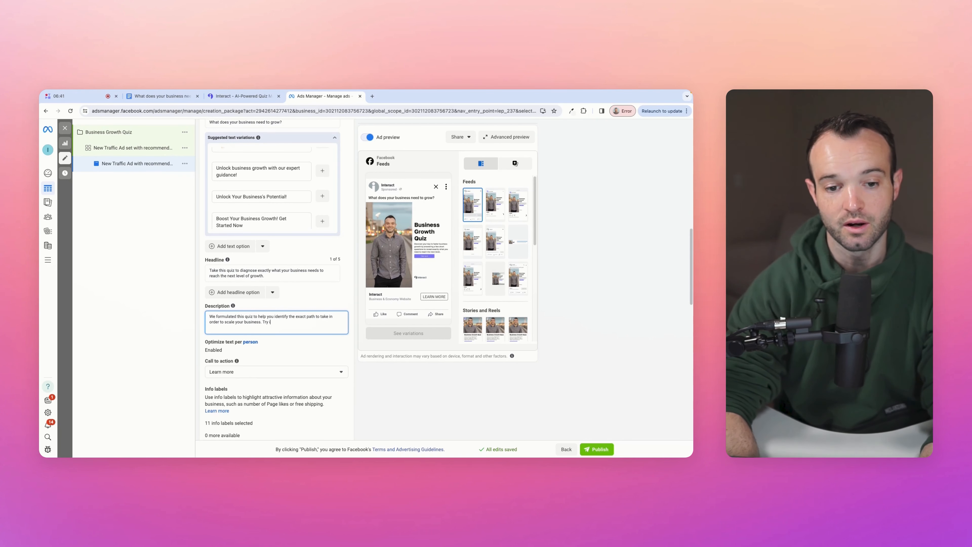
pyautogui.write('t out, totally free!')
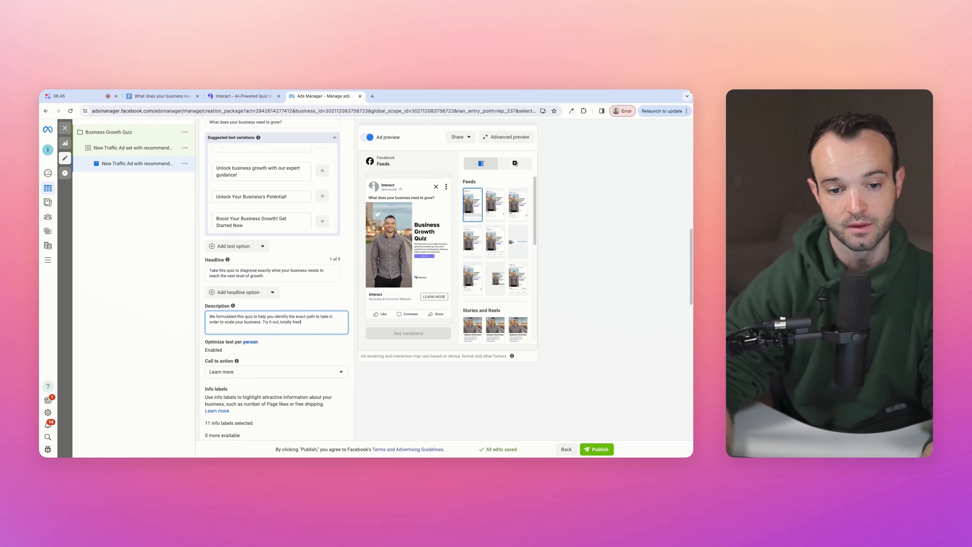
# - Keep Learn more as the ad's call to action
pyautogui.click(240, 372)
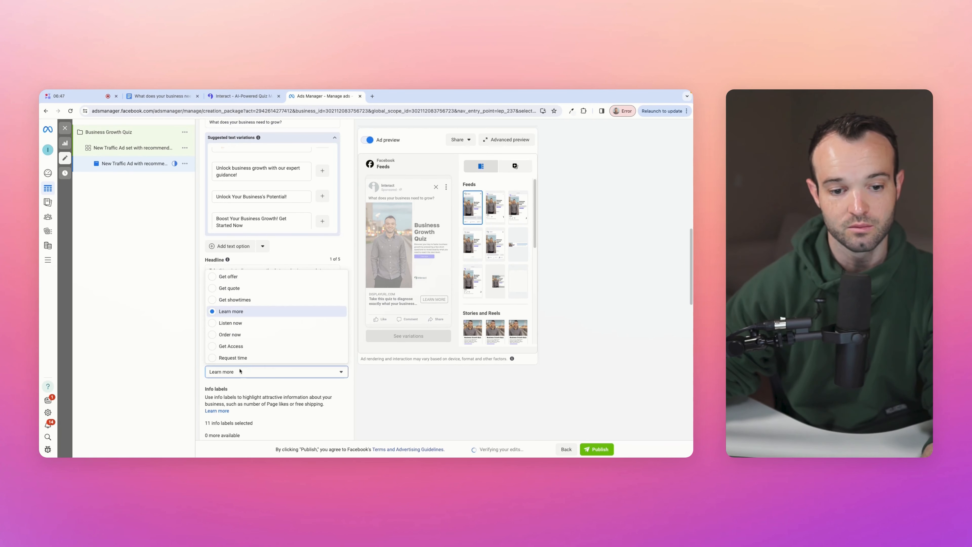
pyautogui.click(240, 371)
pyautogui.scroll(-3, 316, 379)
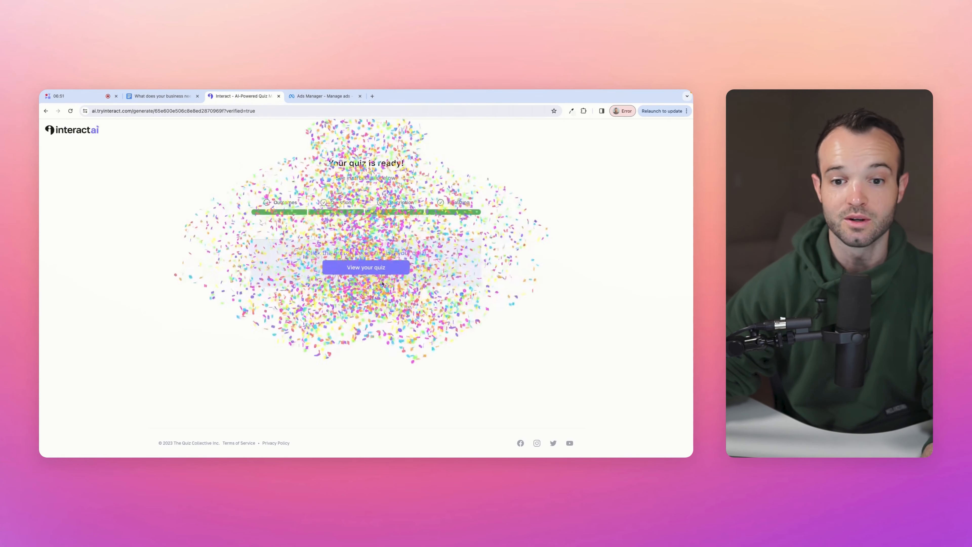
# - Open the generated quiz in the editor and review its five questions and the Focus result
pyautogui.click(363, 267)
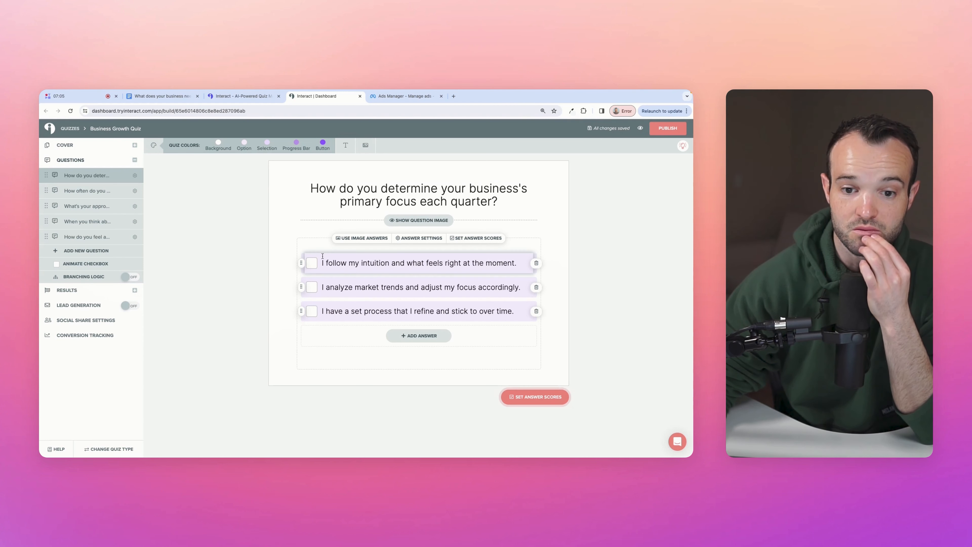
pyautogui.click(90, 191)
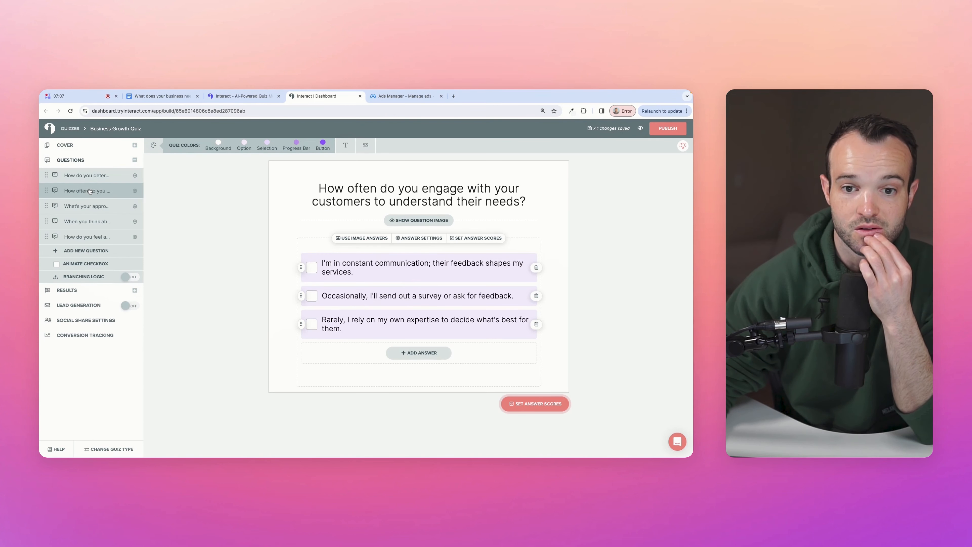
pyautogui.click(84, 212)
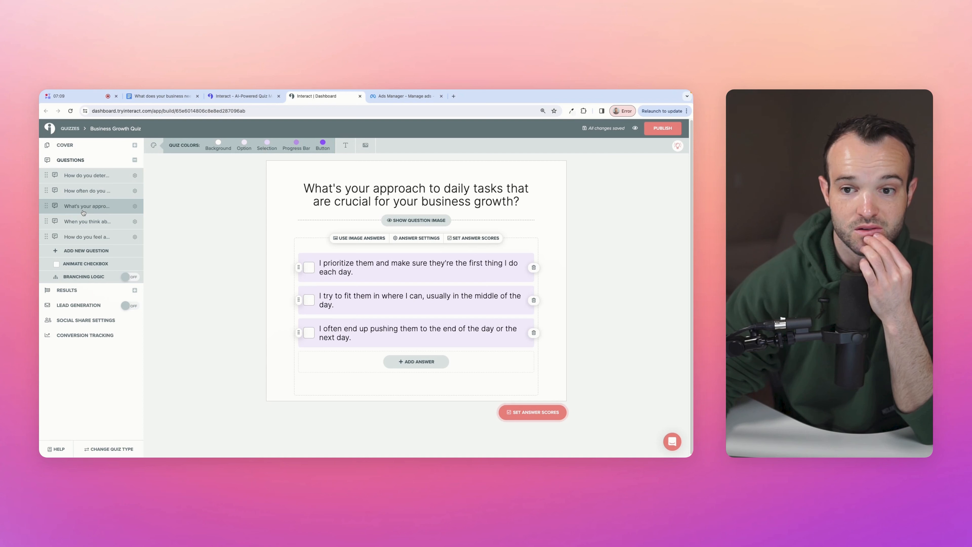
pyautogui.click(86, 223)
pyautogui.click(85, 238)
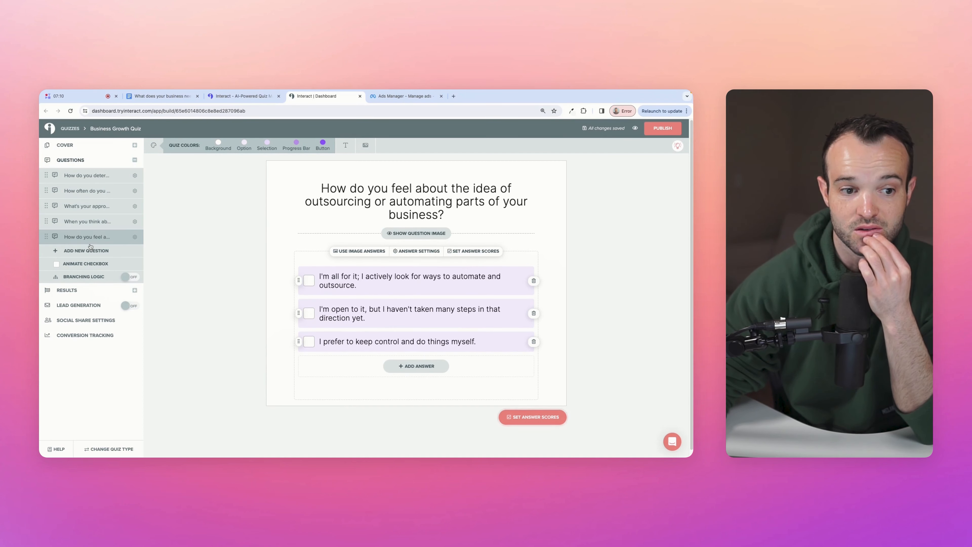
pyautogui.click(81, 290)
pyautogui.scroll(-5, 371, 237)
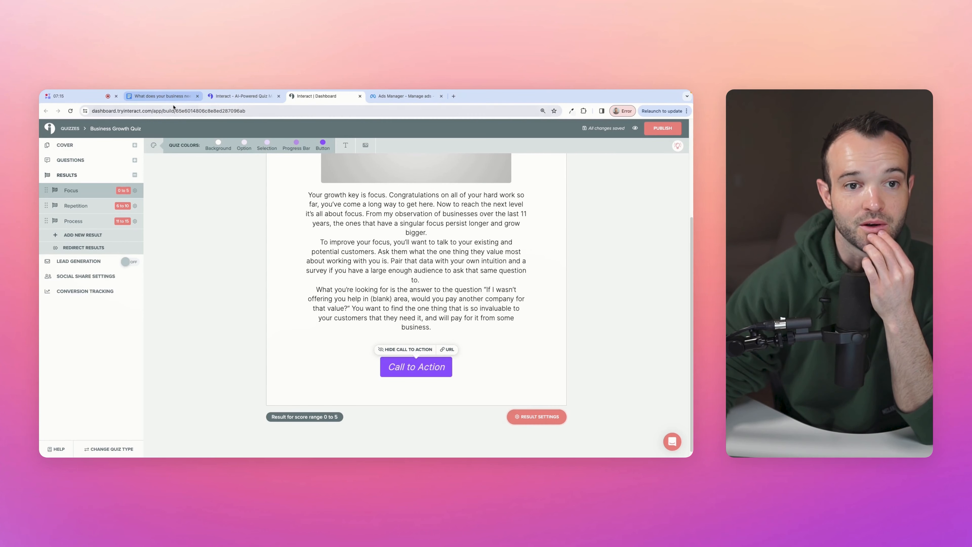
# - Copy the last Focus paragraph from the Google Docs write-up and return to the Focus result
pyautogui.click(164, 97)
pyautogui.scroll(6, 277, 264)
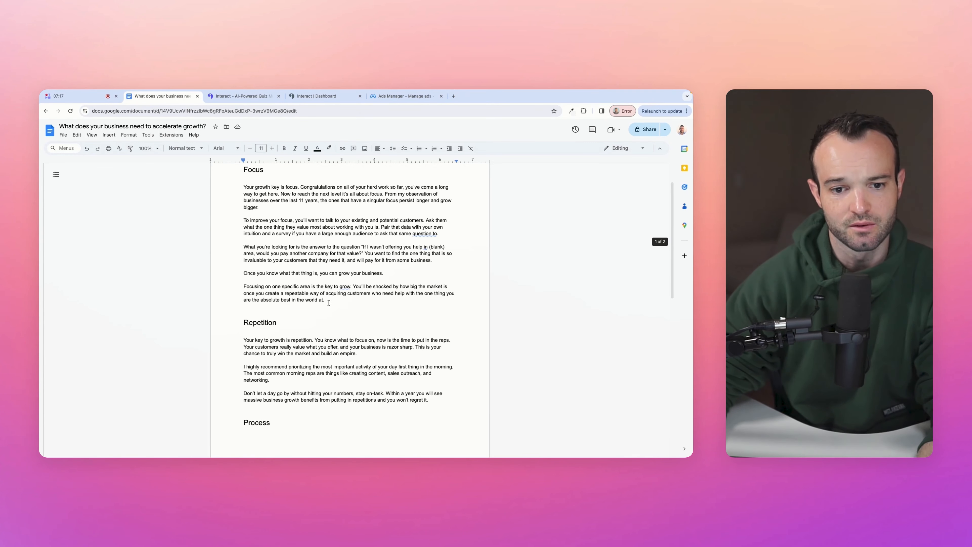
pyautogui.tripleClick(236, 285)
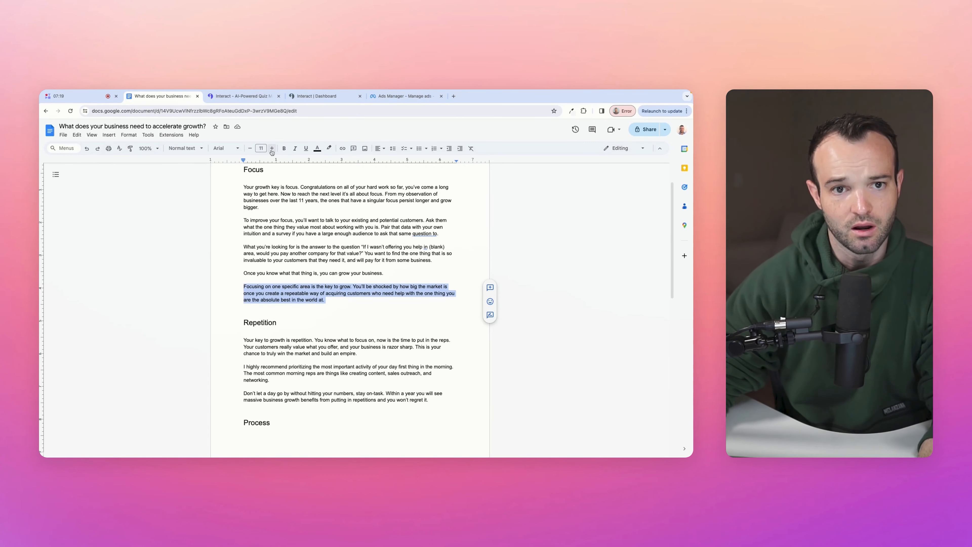
pyautogui.click(338, 96)
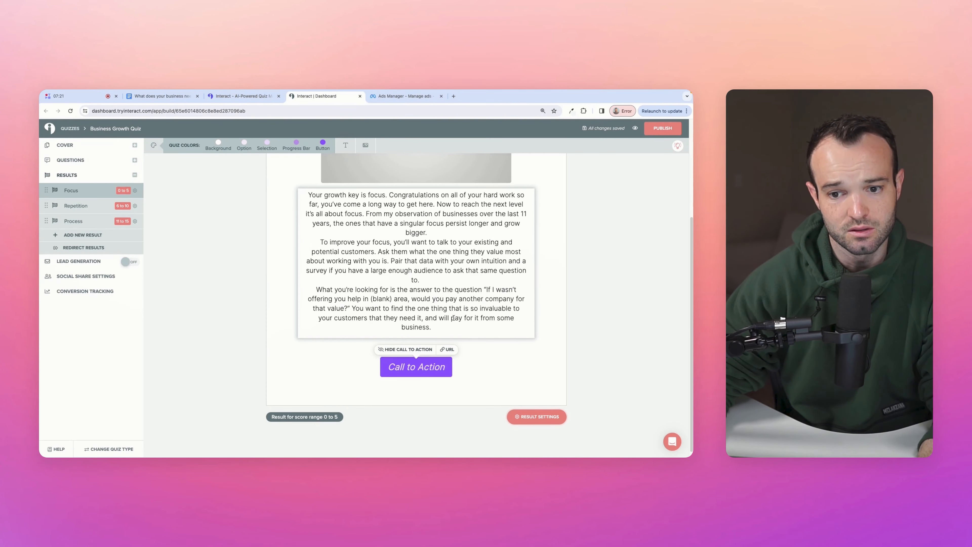
# - Paste the copied paragraphs as a new paragraph after the Focus result text
pyautogui.click(447, 325)
pyautogui.press('Return')
pyautogui.write('Once you know what that thing is, you can grow your business.  Focusing on one specific area is the key to grow. You’ll be shocked by how big the market is once you create a repeatable way of acquiring customers who need help with the one thing you are the absolute best in the world at.')
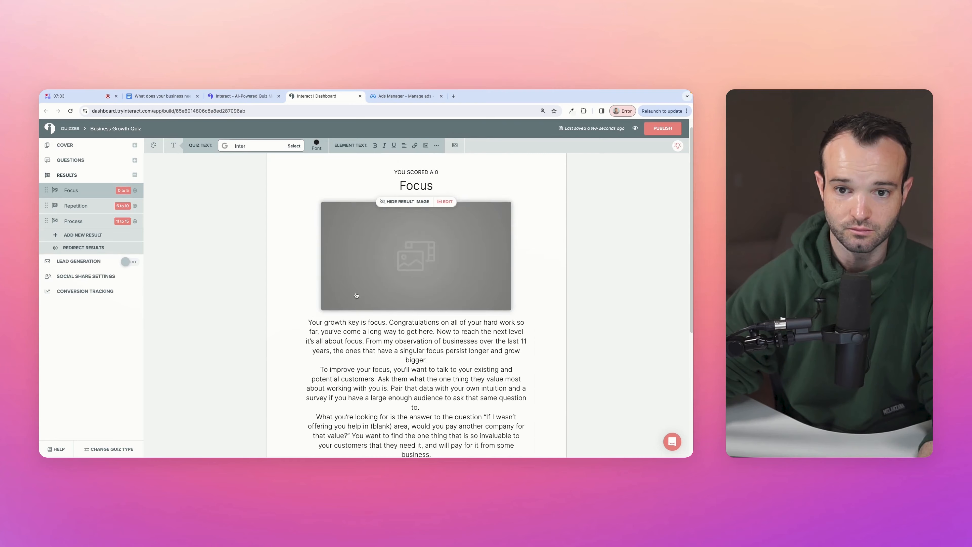
# - Give the Focus result the camera-lens photo from an Unsplash 'focus' search
pyautogui.click(387, 279)
pyautogui.write('focus')
pyautogui.press('Return')
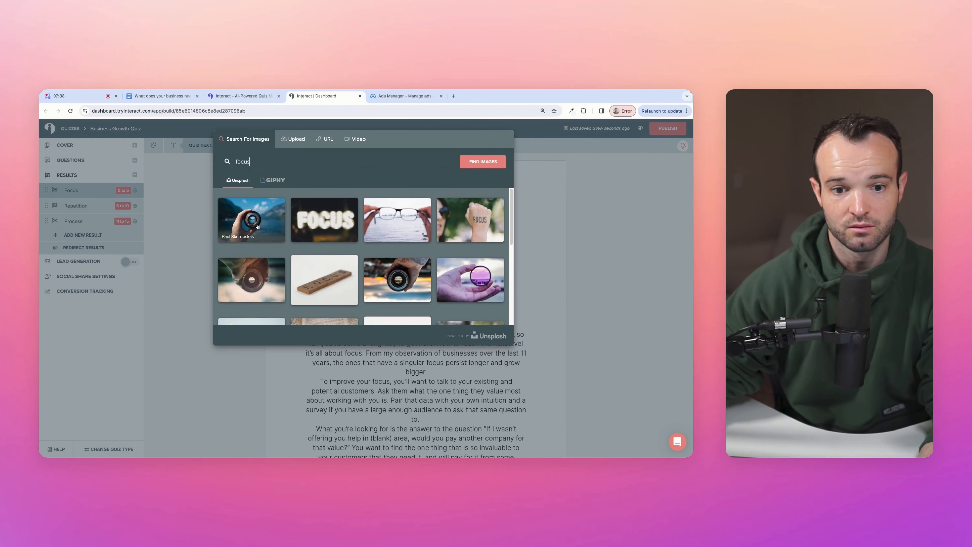
pyautogui.click(258, 226)
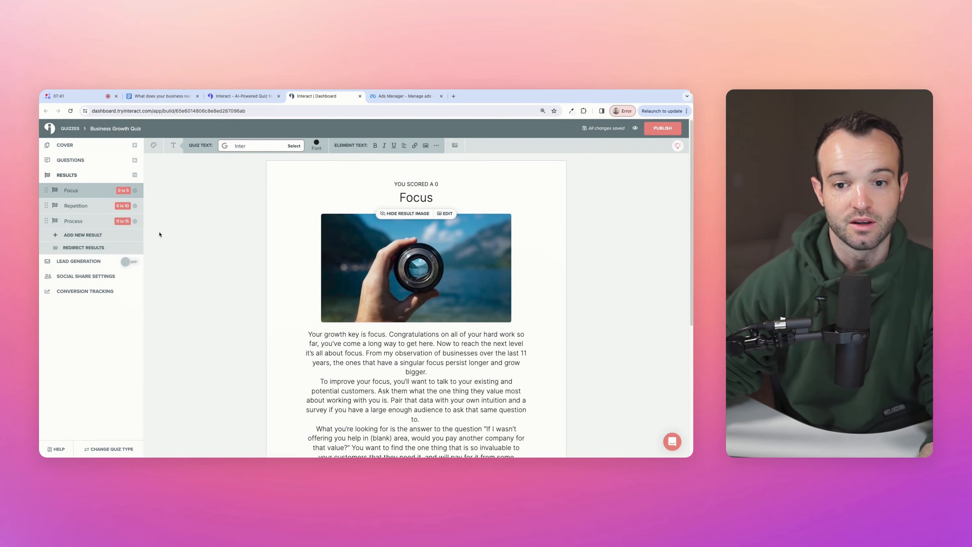
pyautogui.click(92, 207)
# - Give the Repetition result a barbell photo found by searching 'lifting weights'
pyautogui.click(391, 258)
pyautogui.write('repetition')
pyautogui.press('Return')
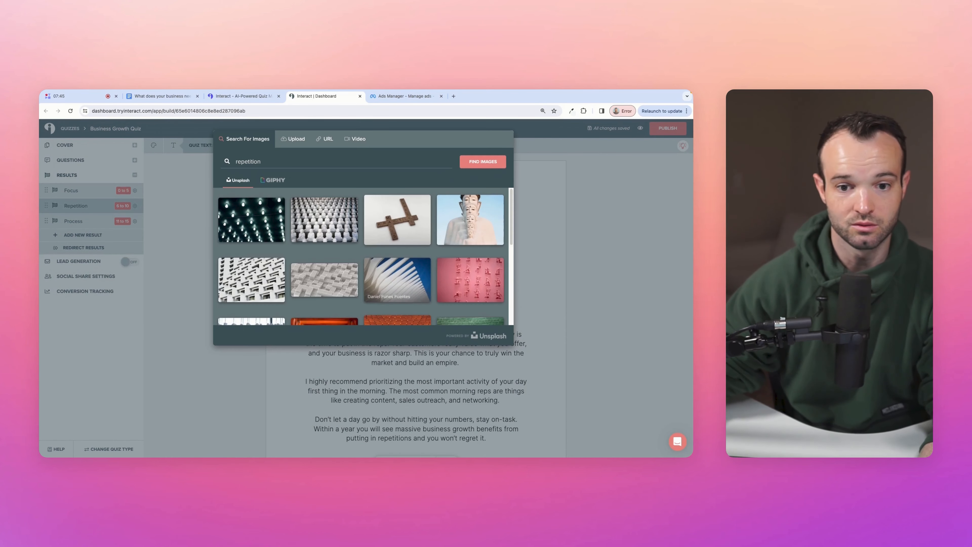
pyautogui.scroll(-3, 353, 239)
pyautogui.scroll(3, 352, 240)
pyautogui.write('liftin')
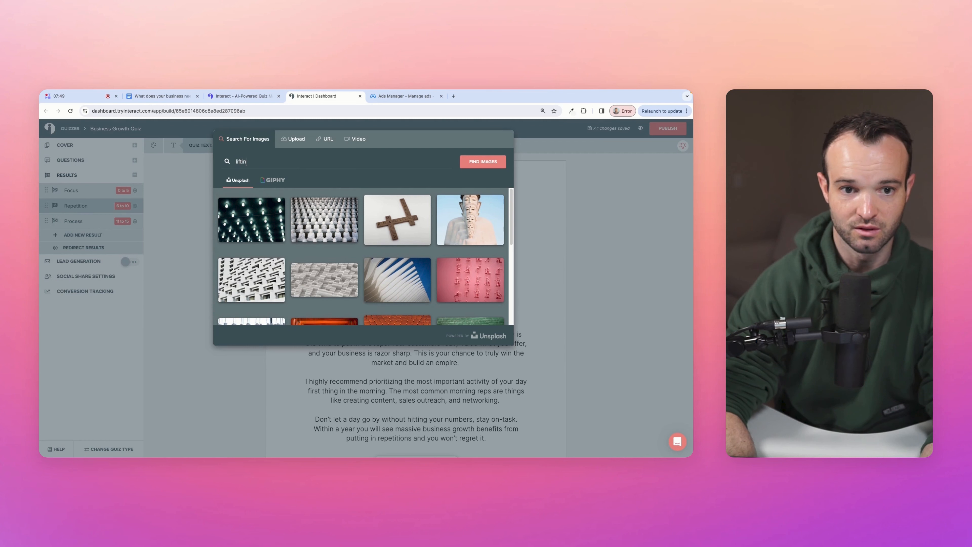
pyautogui.write('g weight')
pyautogui.press('BackSpace')
pyautogui.write('hts')
pyautogui.press('Return')
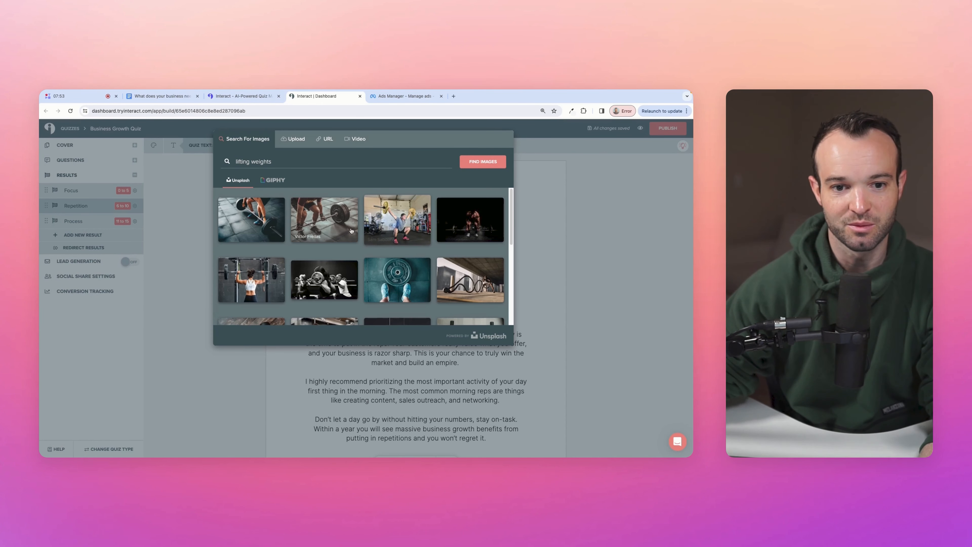
pyautogui.click(328, 222)
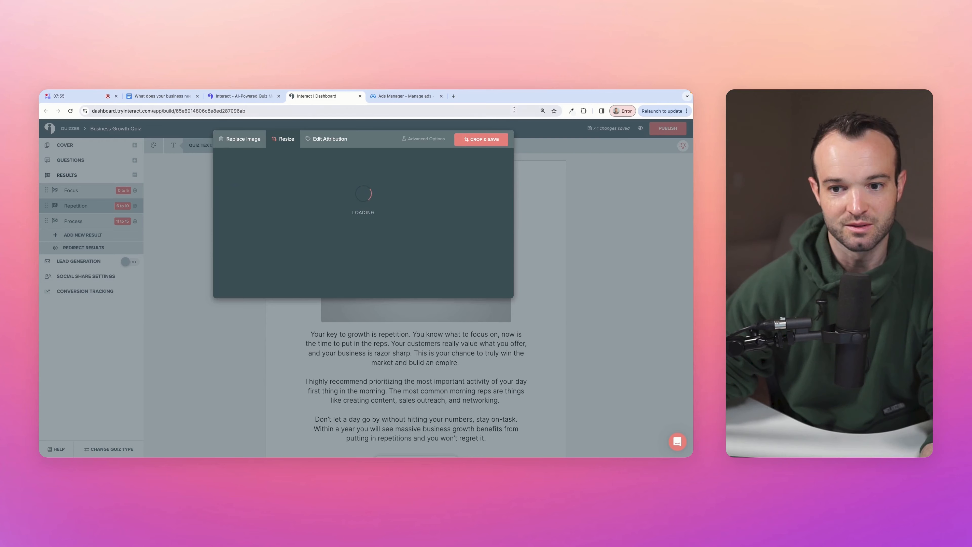
pyautogui.click(480, 142)
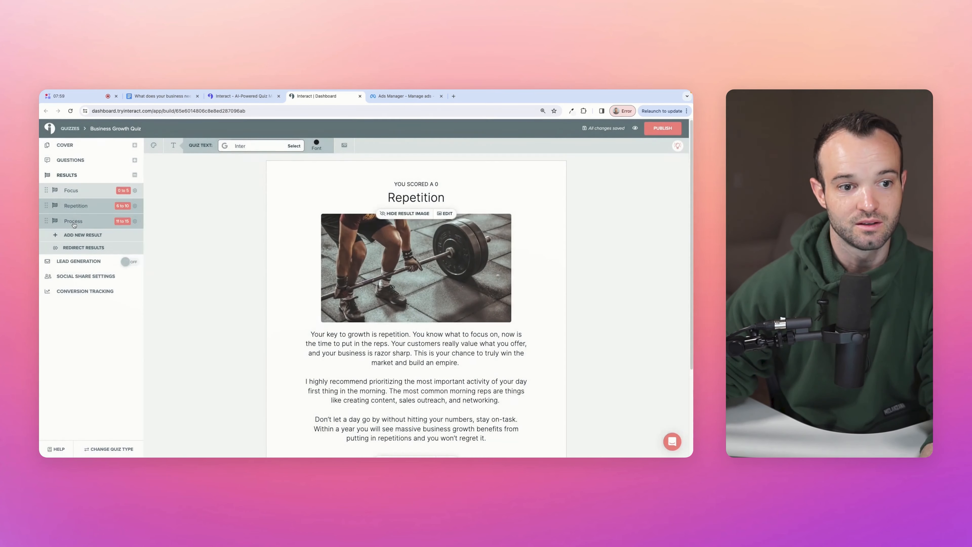
# - Give the Process result a sticky-notes photo from a 'process' image search
pyautogui.click(71, 222)
pyautogui.click(388, 251)
pyautogui.write('process')
pyautogui.press('Return')
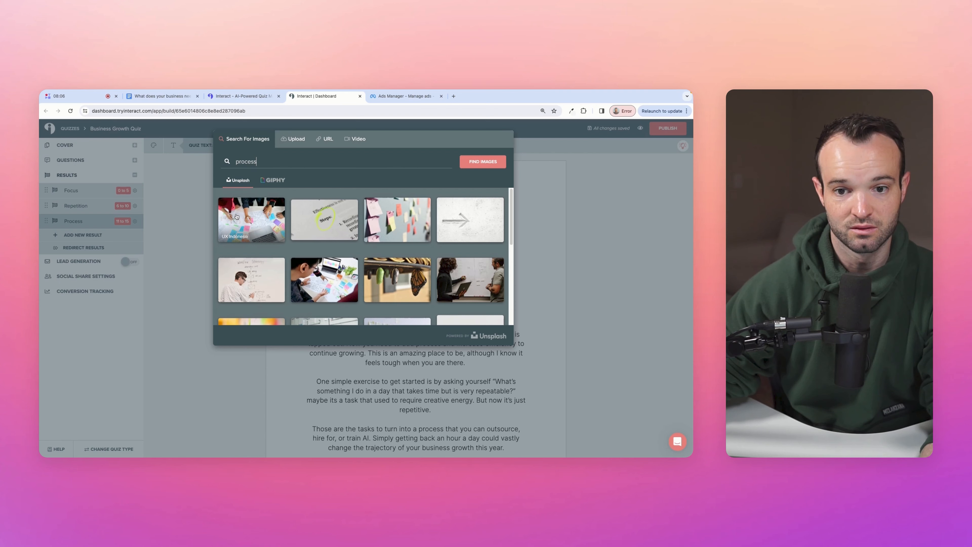
pyautogui.click(397, 219)
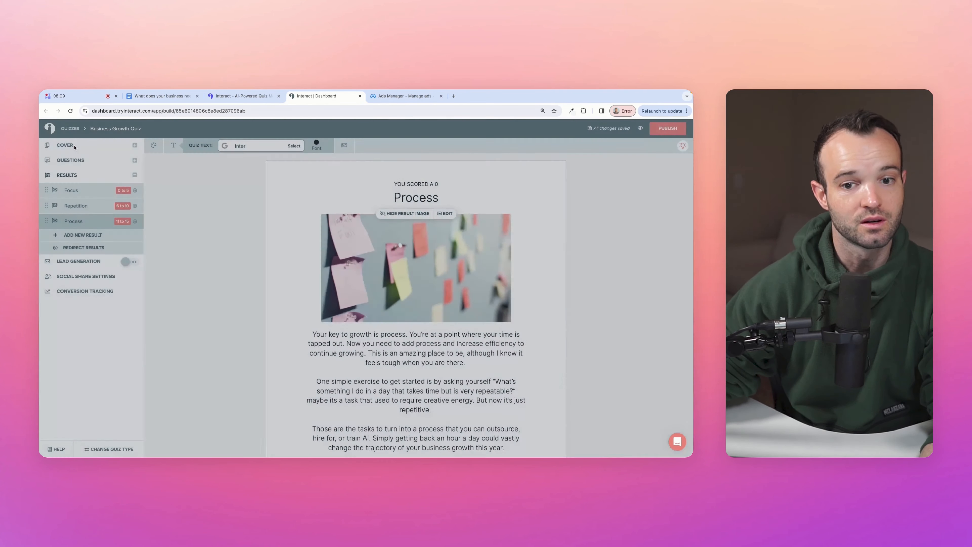
pyautogui.click(73, 145)
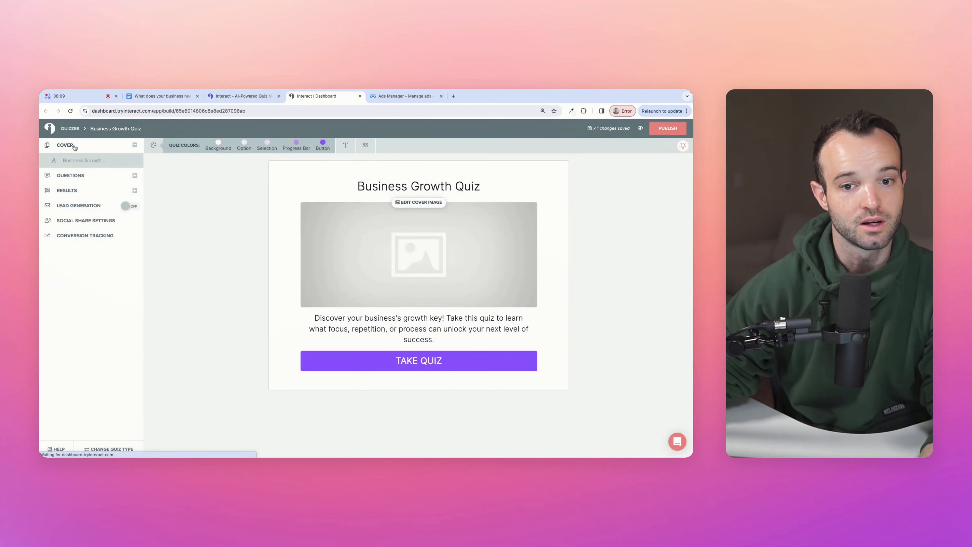
# - Upload a waterfront portrait photo as the quiz cover and turn on lead generation
pyautogui.click(367, 238)
pyautogui.click(296, 139)
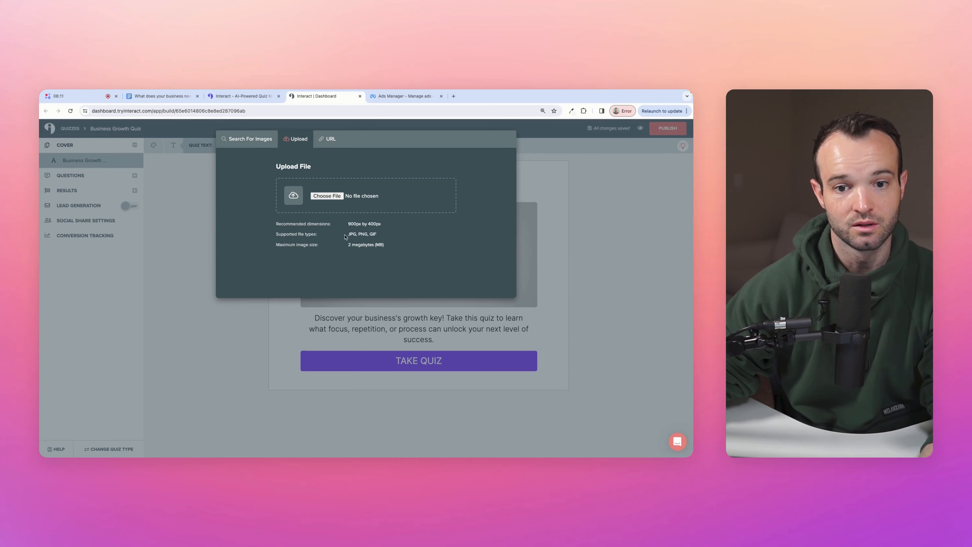
pyautogui.click(337, 196)
pyautogui.doubleClick(301, 228)
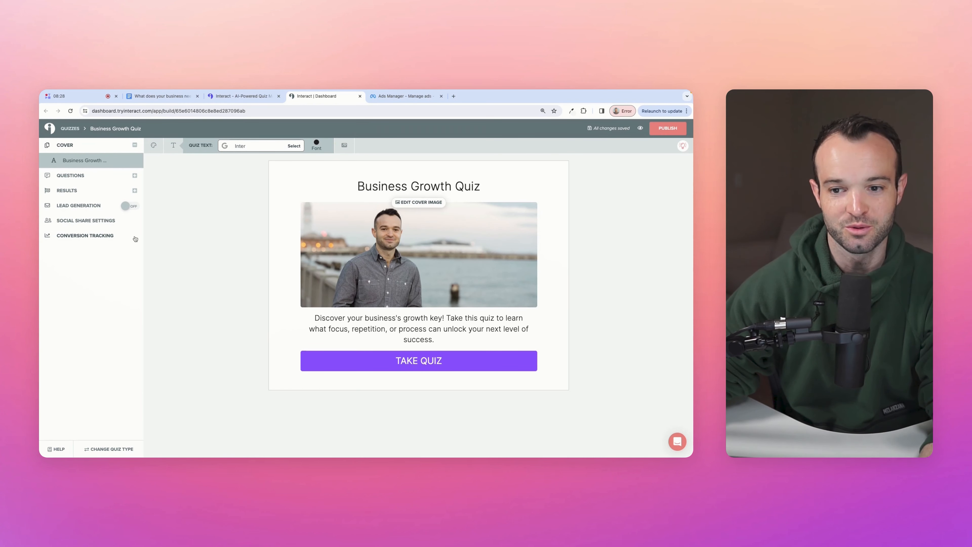
pyautogui.click(125, 207)
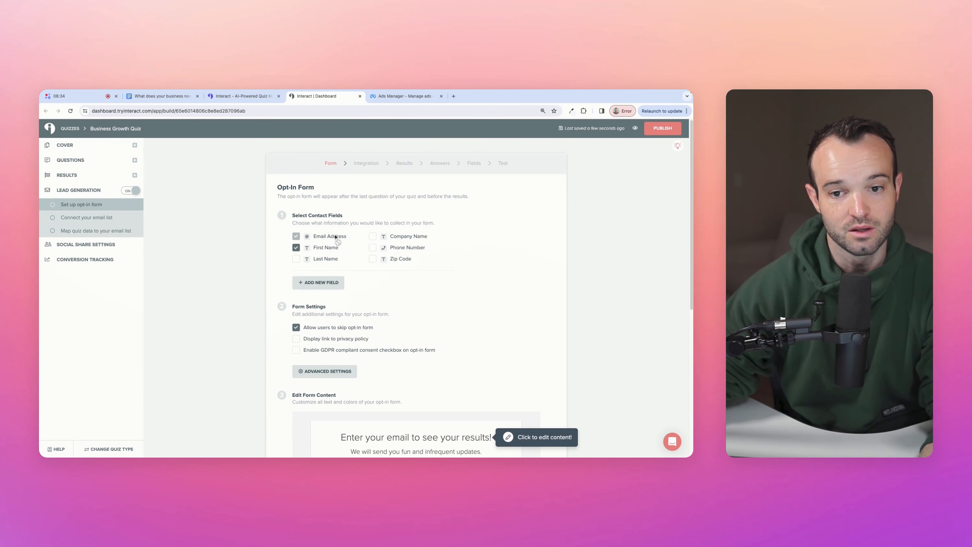
# - Change the opt-in form heading to 'Want to get bi-weekly business growth tips?'
pyautogui.scroll(-3, 277, 259)
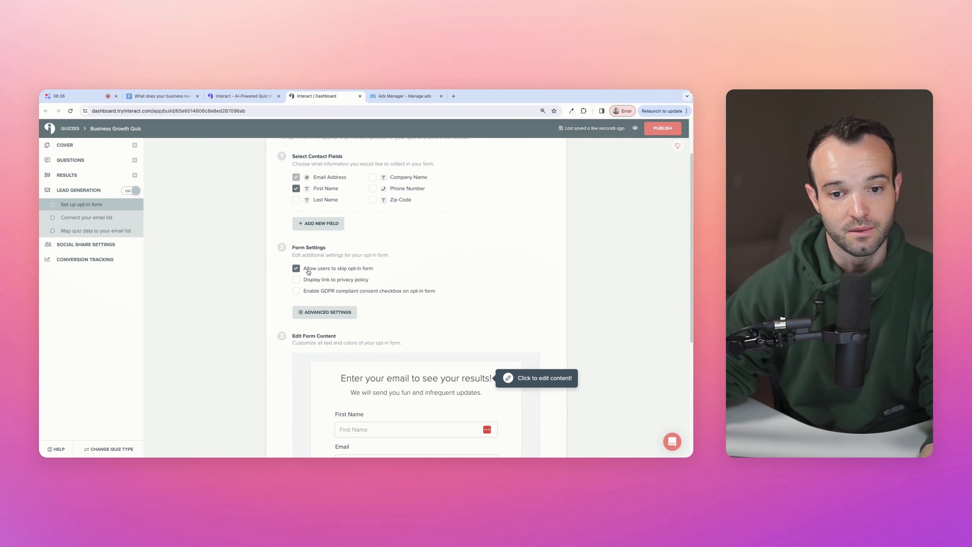
pyautogui.scroll(-4, 366, 269)
pyautogui.click(392, 304)
pyautogui.tripleClick(391, 304)
pyautogui.write('Wan')
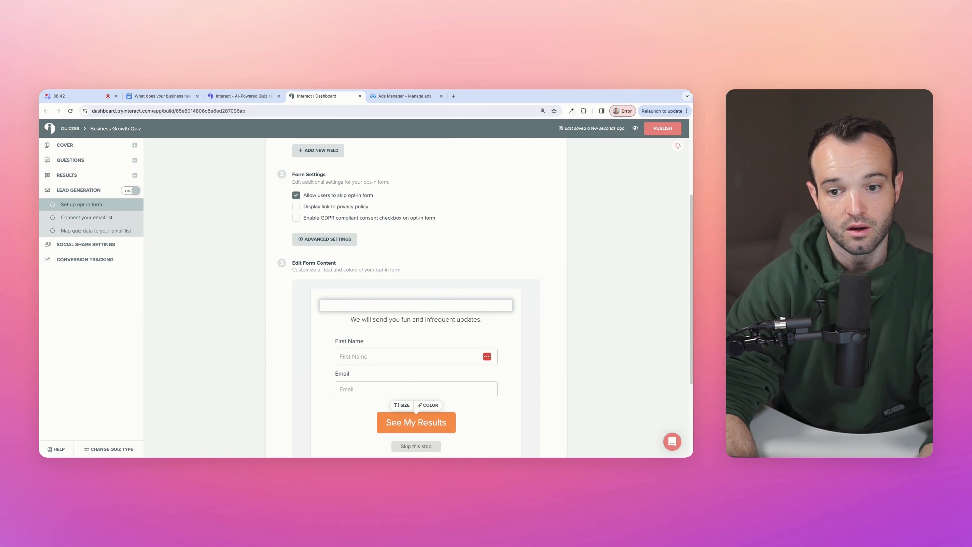
pyautogui.write('t to get')
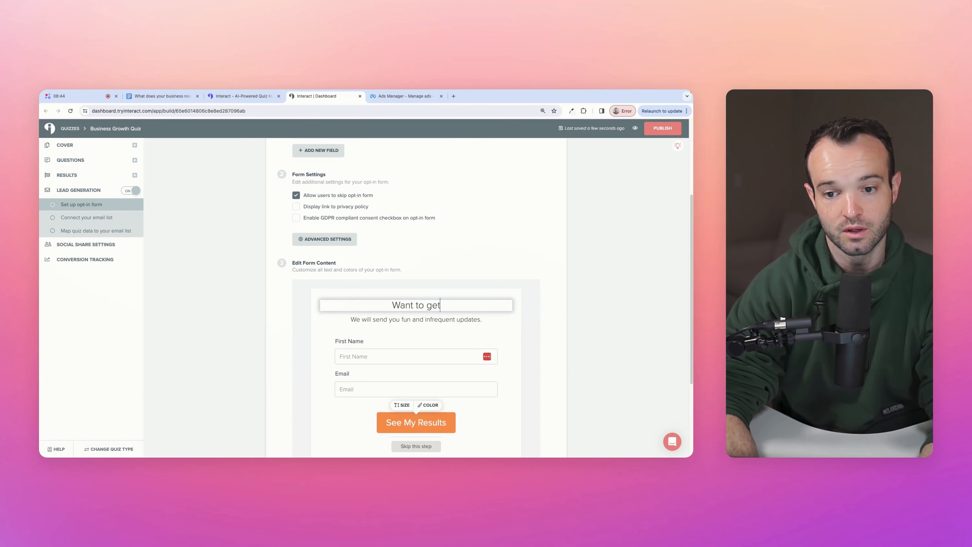
pyautogui.write(' bi-weekly')
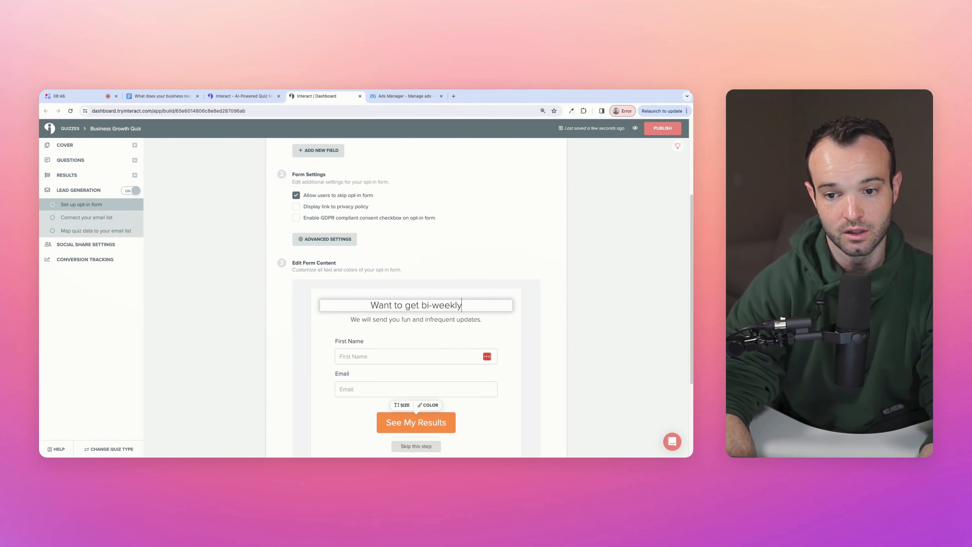
pyautogui.write(' business growth tips?')
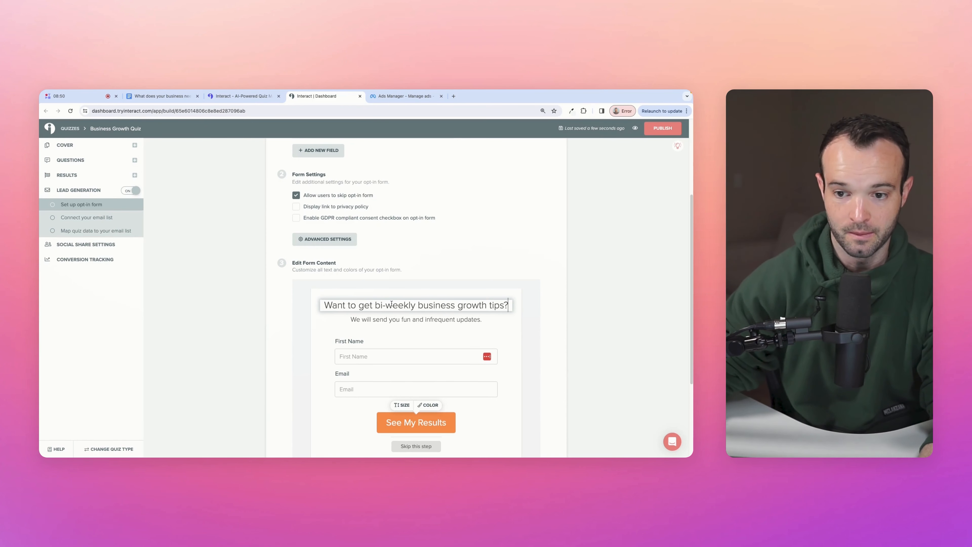
# - Rewrite the form subtitle to promise value-packed lessons every other week, not just selling
pyautogui.tripleClick(390, 321)
pyautogui.write('Subscribe for')
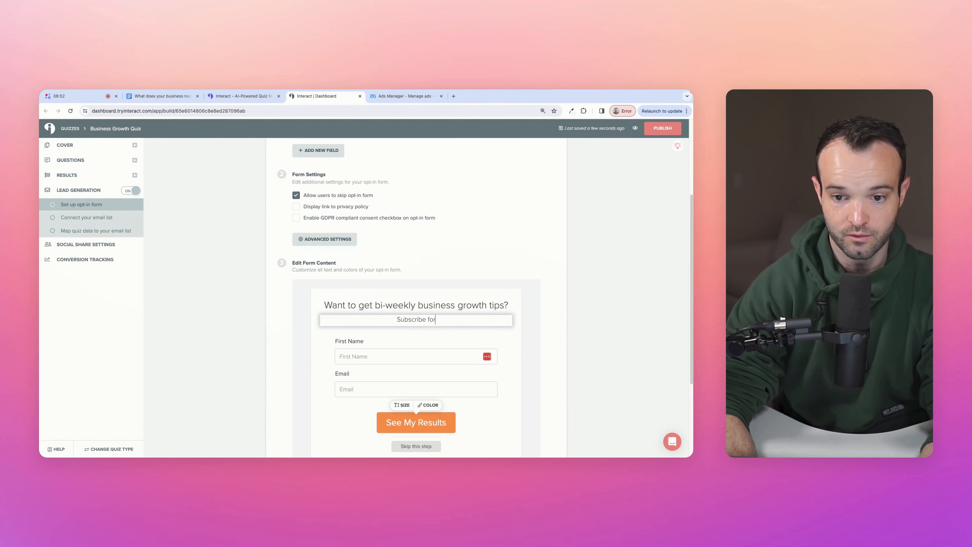
pyautogui.write(' value-packed ')
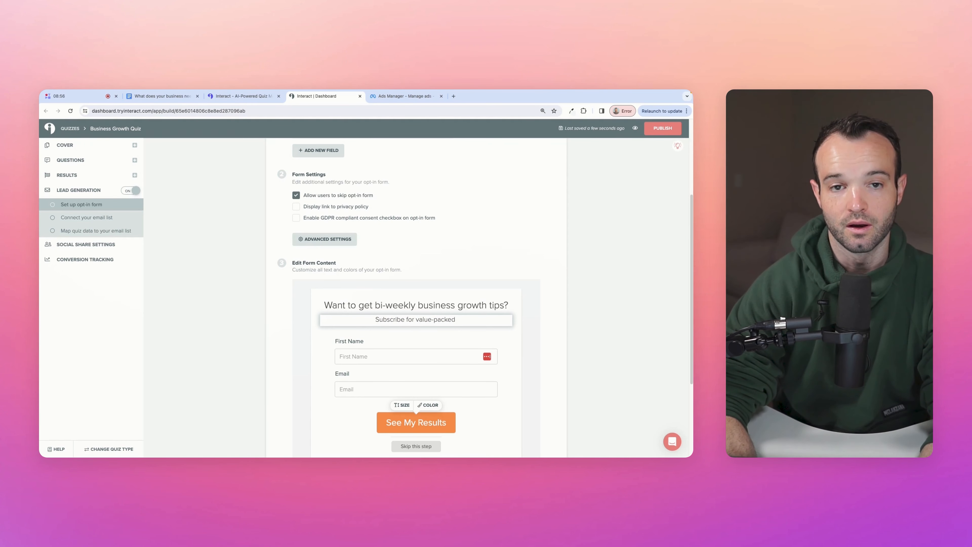
pyautogui.write('lessons sent every ')
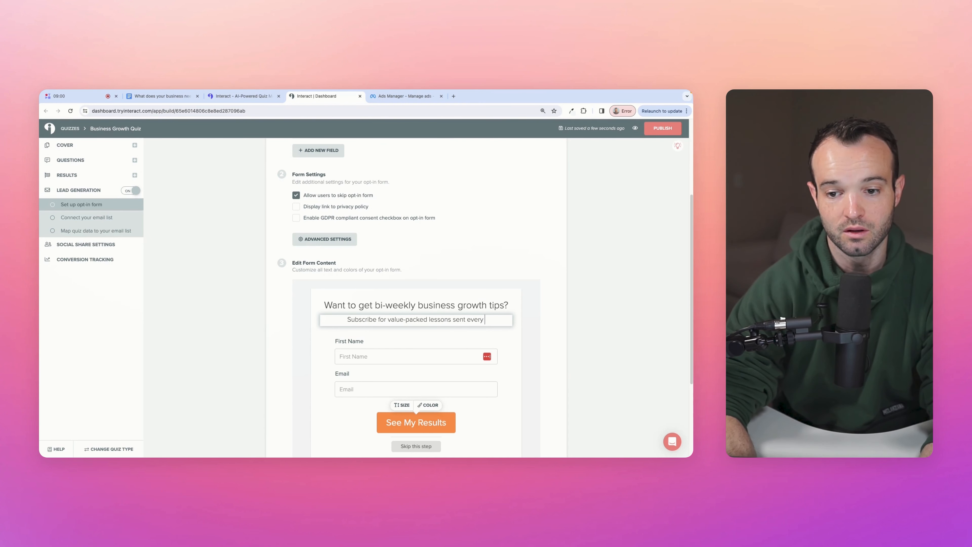
pyautogui.write('other week.')
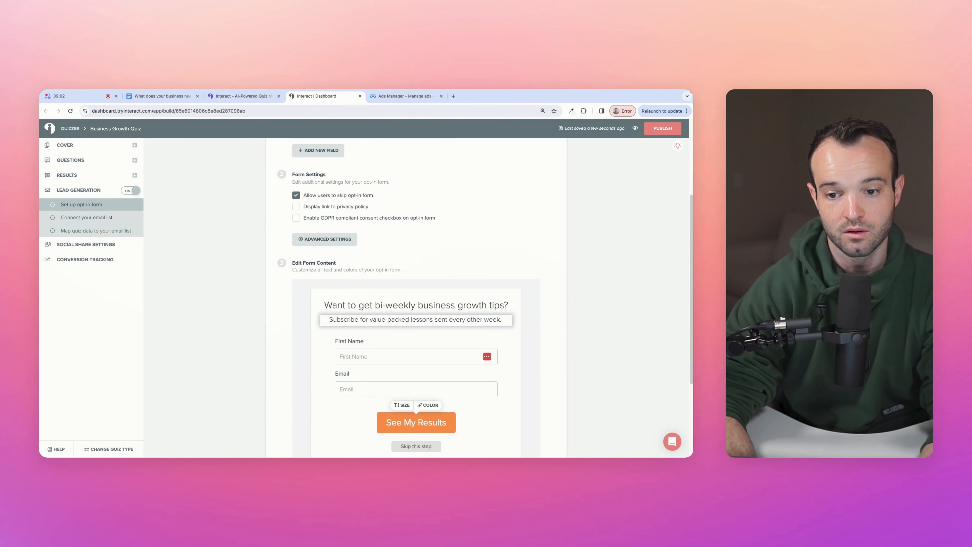
pyautogui.write(' We promise to continue b')
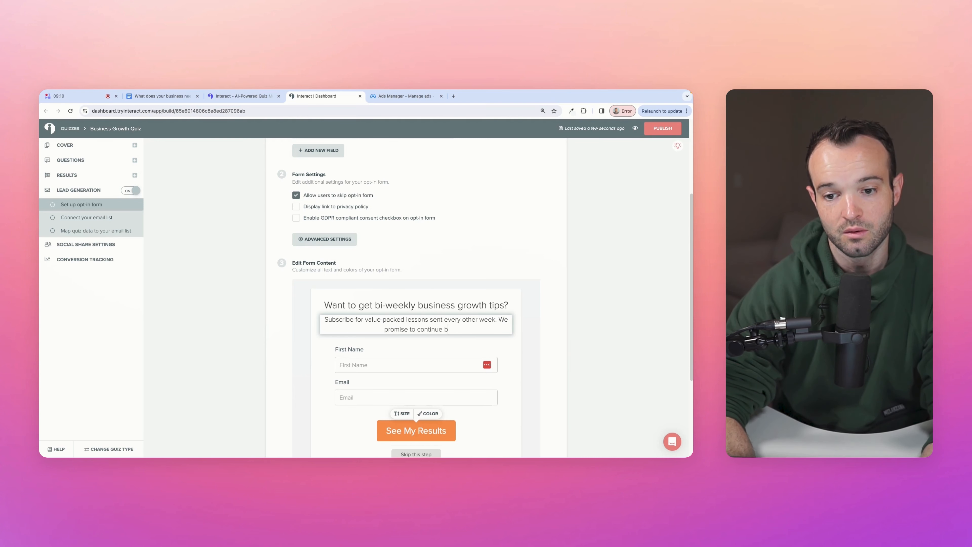
pyautogui.write('n')
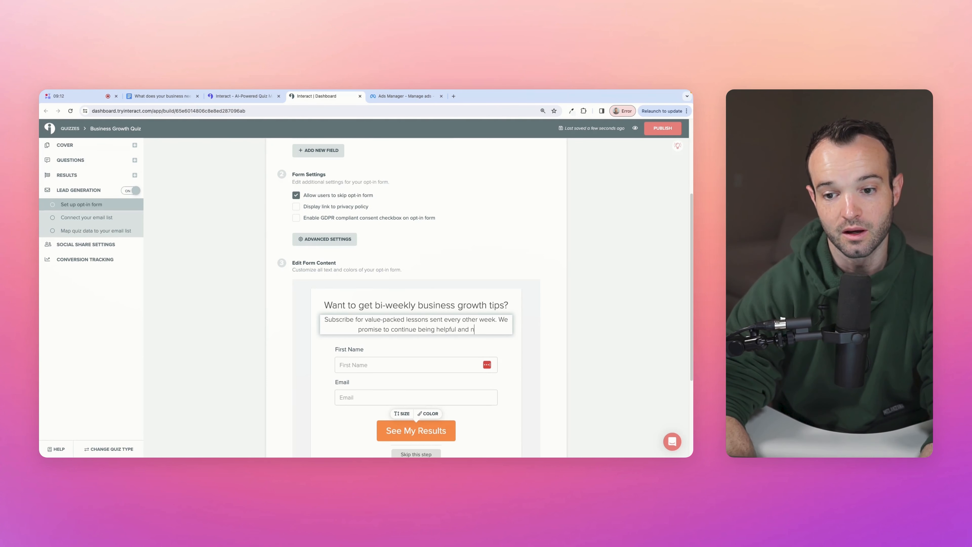
pyautogui.write('ot just try to sell you stuff.')
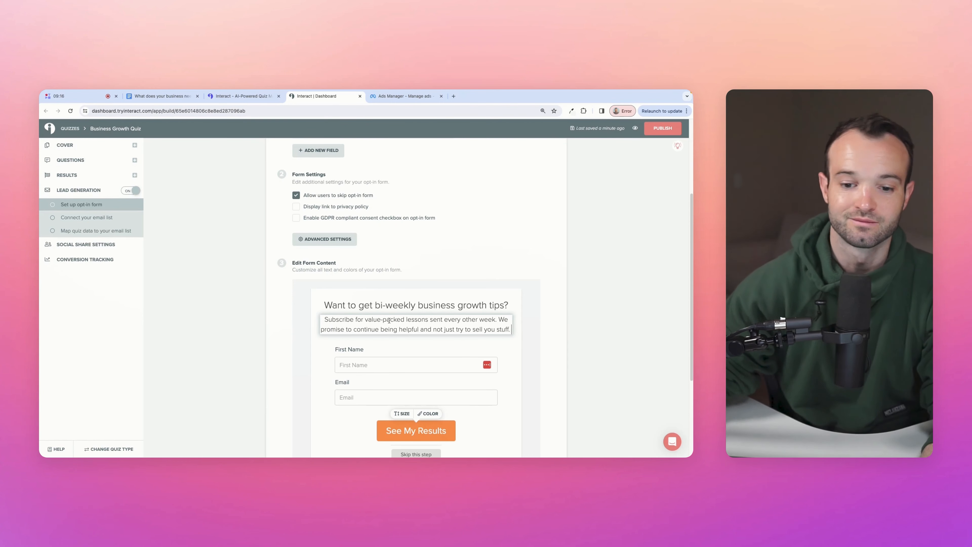
pyautogui.scroll(-3, 425, 345)
# - Make the results button purple and relabel it 'Subscribe and see my results'
pyautogui.click(427, 347)
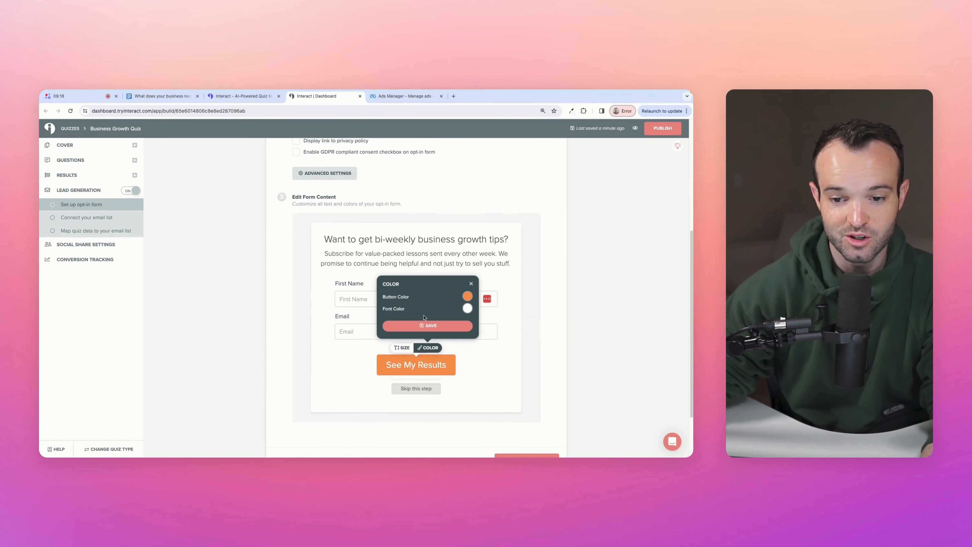
pyautogui.click(467, 296)
pyautogui.click(468, 257)
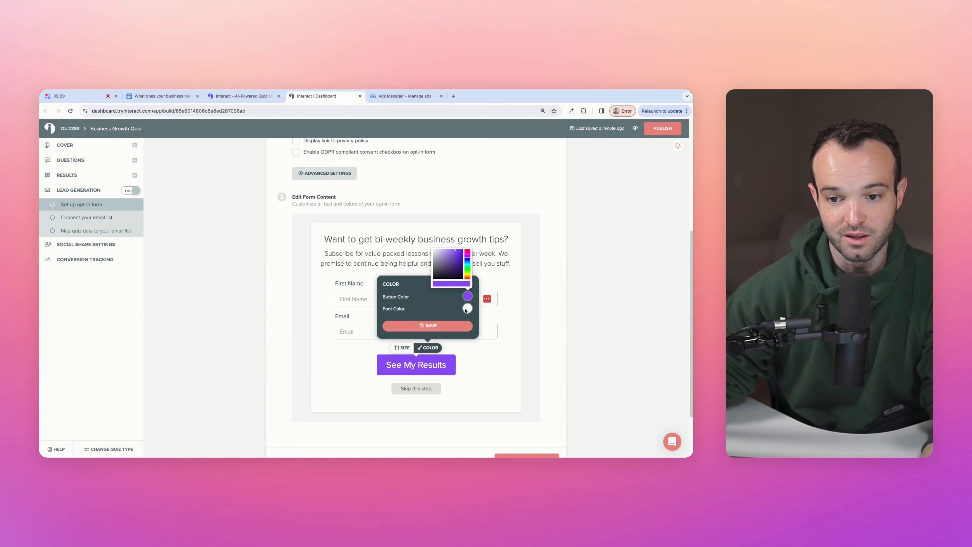
pyautogui.click(428, 326)
pyautogui.doubleClick(425, 365)
pyautogui.press('super+a')
pyautogui.write('Subscribe and see my re')
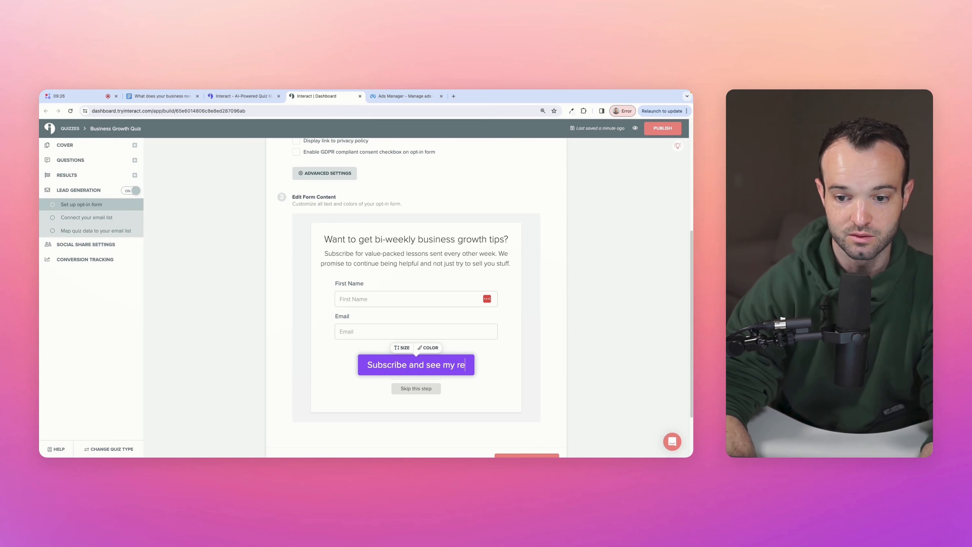
pyautogui.write('sults')
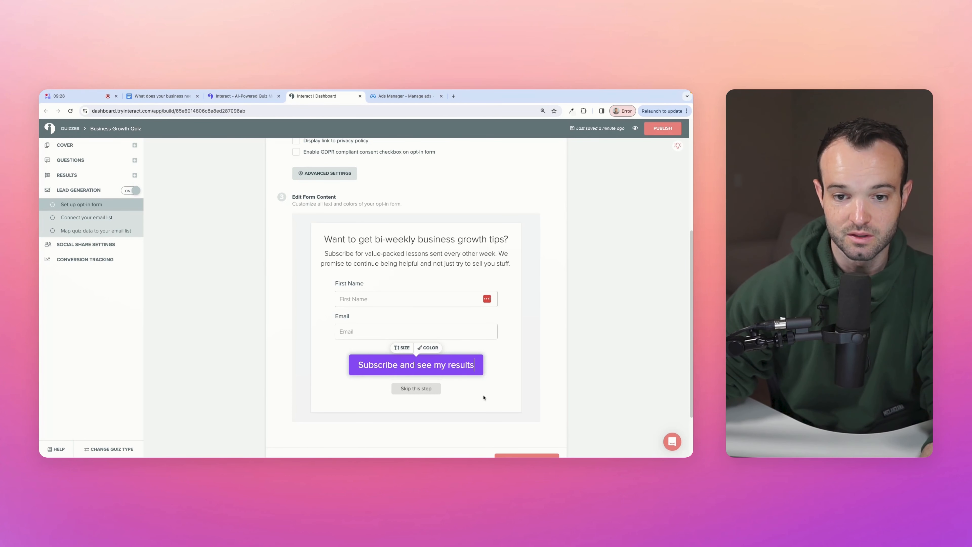
# - Add a consent checkbox reading 'I agree to the Interact terms of use and privacy policy' with both terms linked
pyautogui.scroll(2, 383, 307)
pyautogui.click(314, 211)
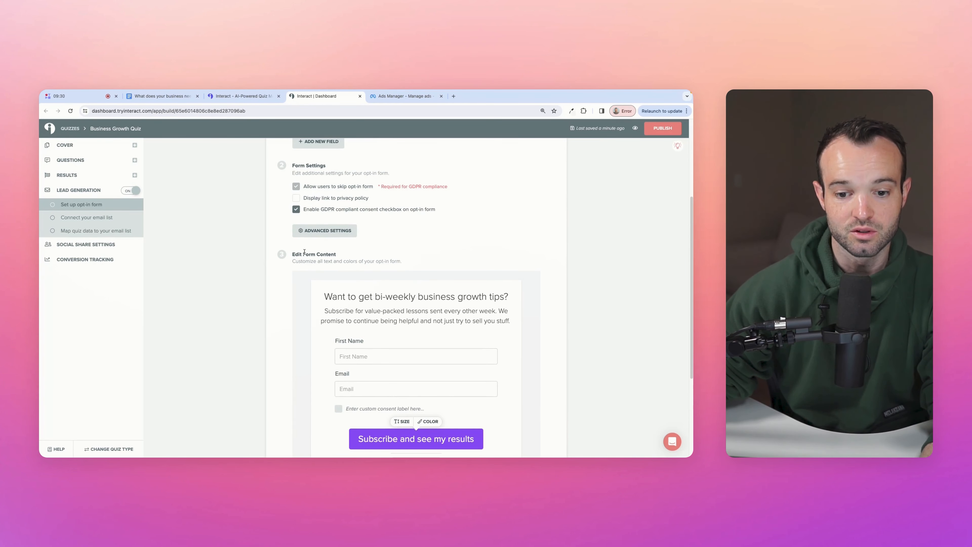
pyautogui.click(383, 408)
pyautogui.write('I agree to t')
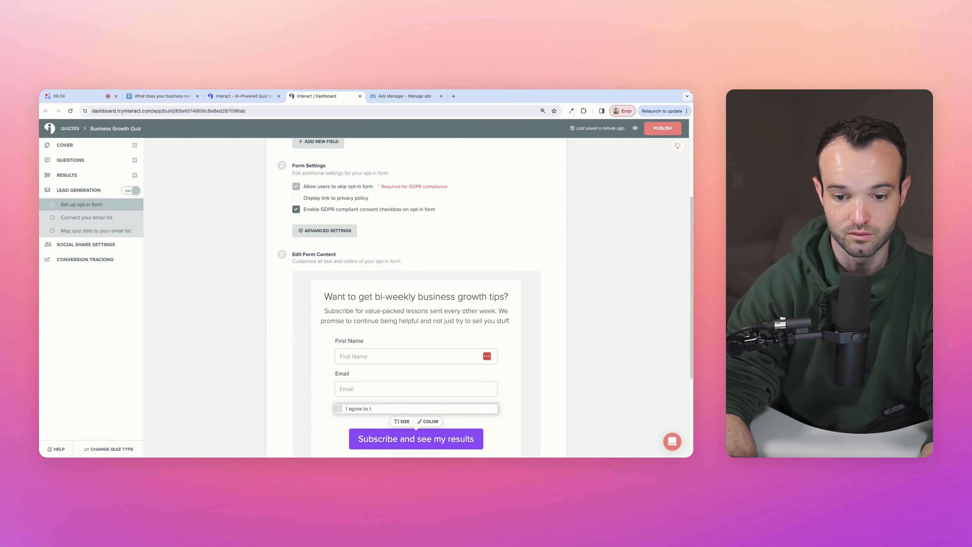
pyautogui.write('he Interact')
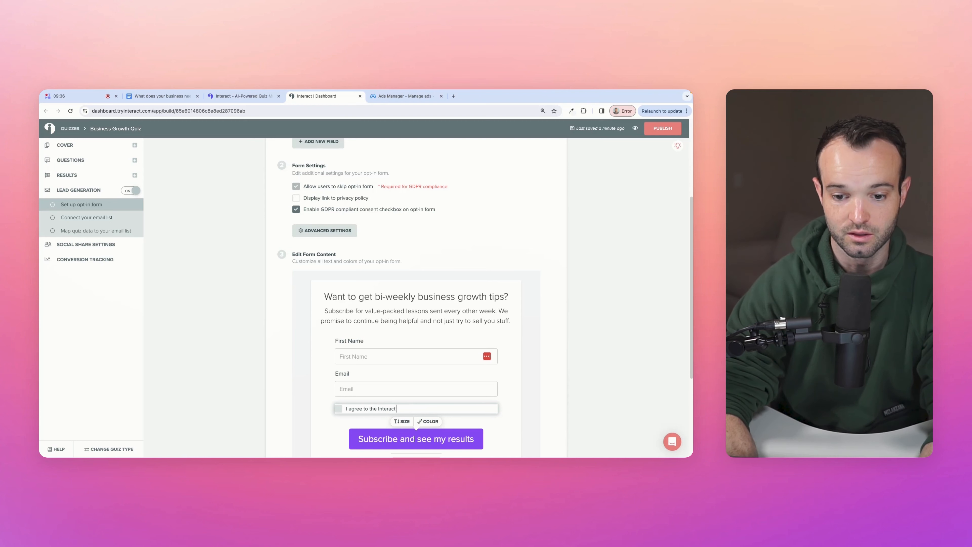
pyautogui.write(' terms of use and')
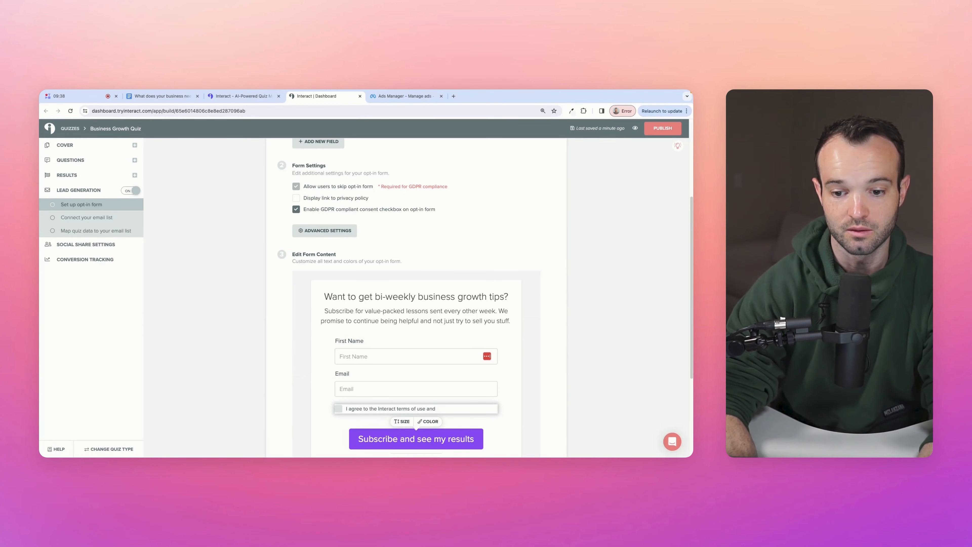
pyautogui.write(' privacy policy')
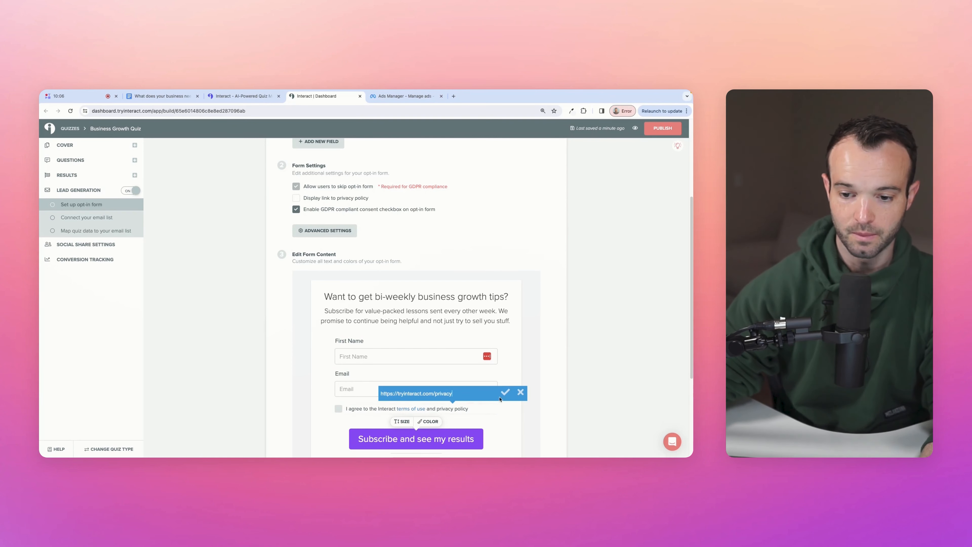
pyautogui.press('Return')
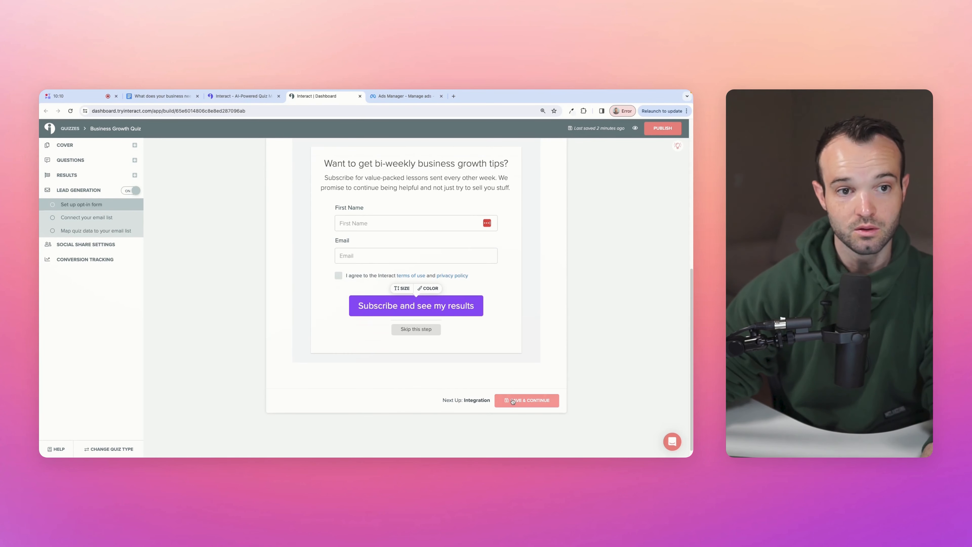
# - Save the opt-in form and connect the quiz to the .csv File Download integration
pyautogui.click(513, 400)
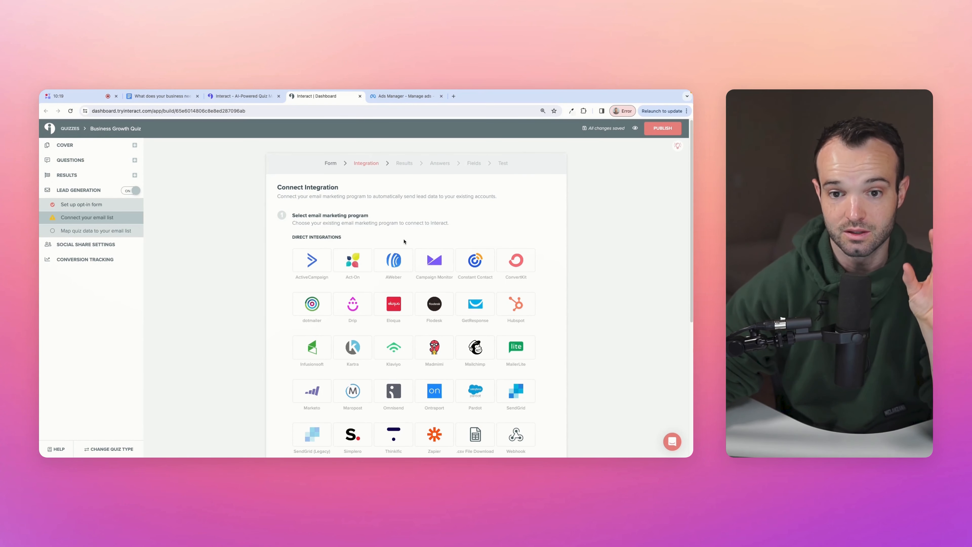
pyautogui.scroll(-2, 404, 245)
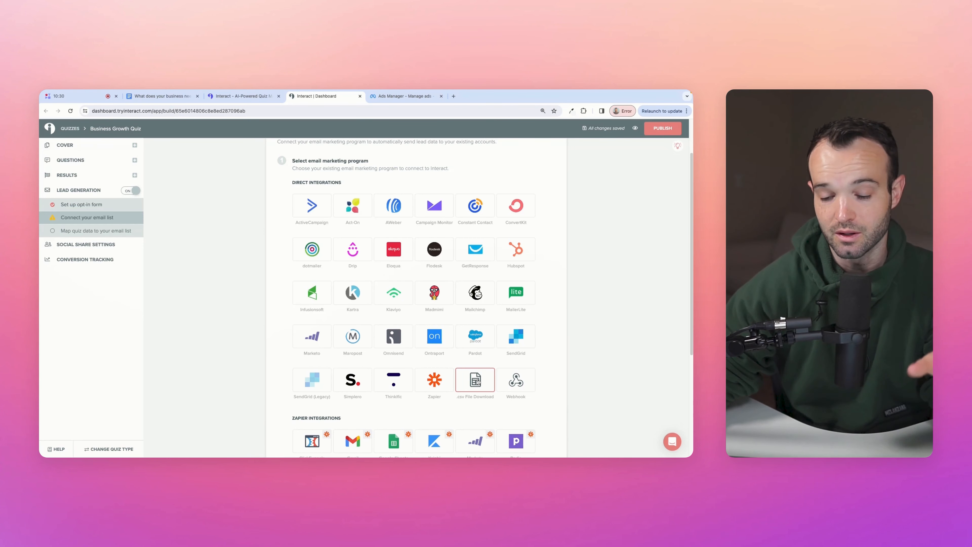
pyautogui.click(477, 385)
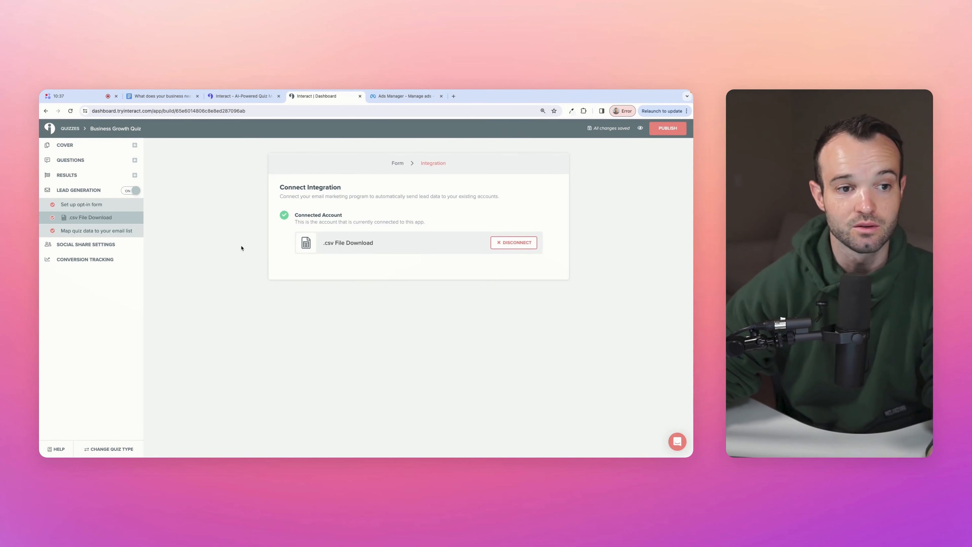
# - Publish the quiz, save and exit the editor, and load the live quiz link in a new tab
pyautogui.click(661, 132)
pyautogui.click(355, 219)
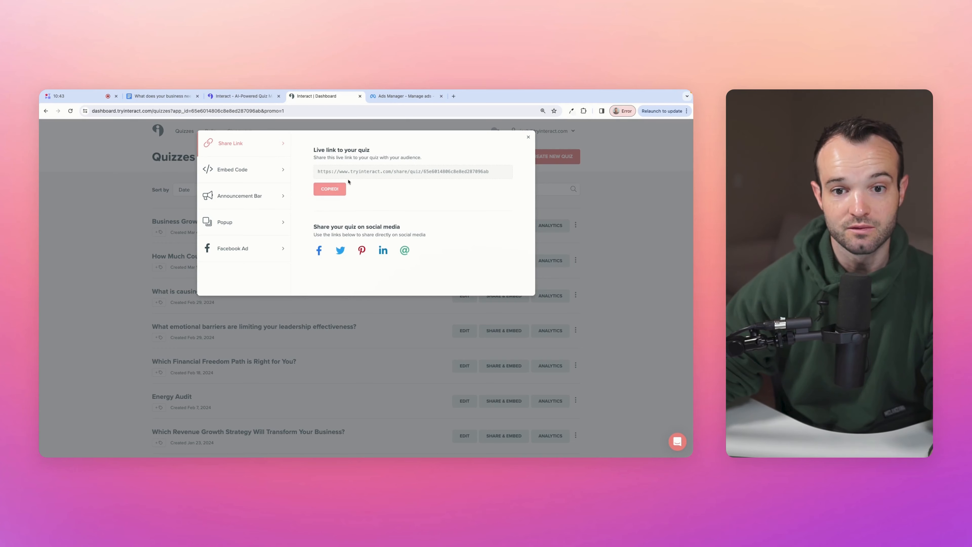
pyautogui.click(453, 97)
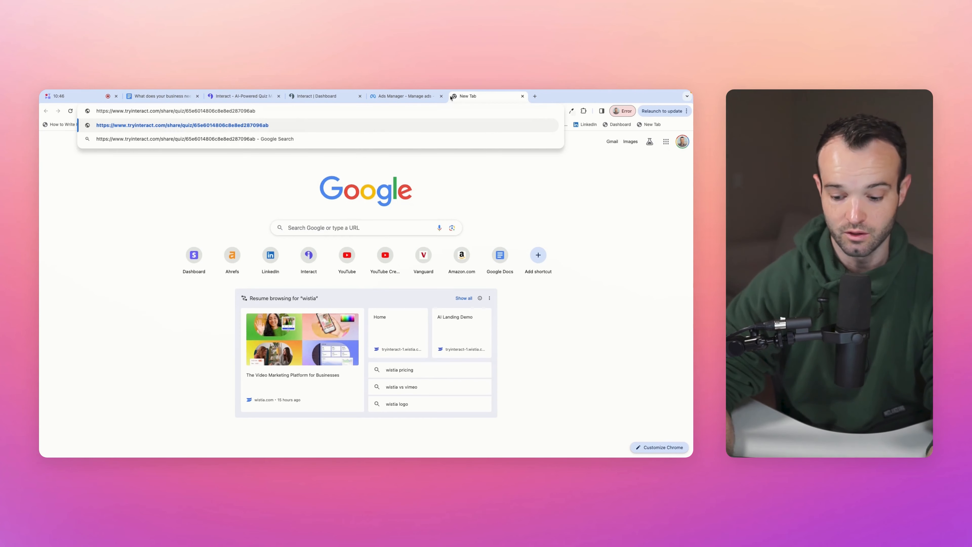
pyautogui.press('Return')
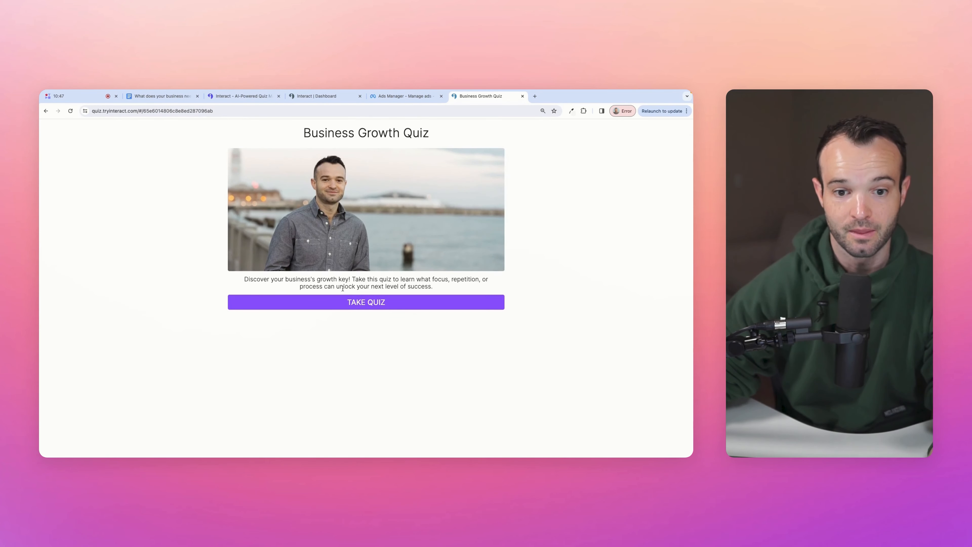
# - Answer all quiz questions, skip the opt-in to reach the Repetition result, and copy the live URL
pyautogui.click(350, 304)
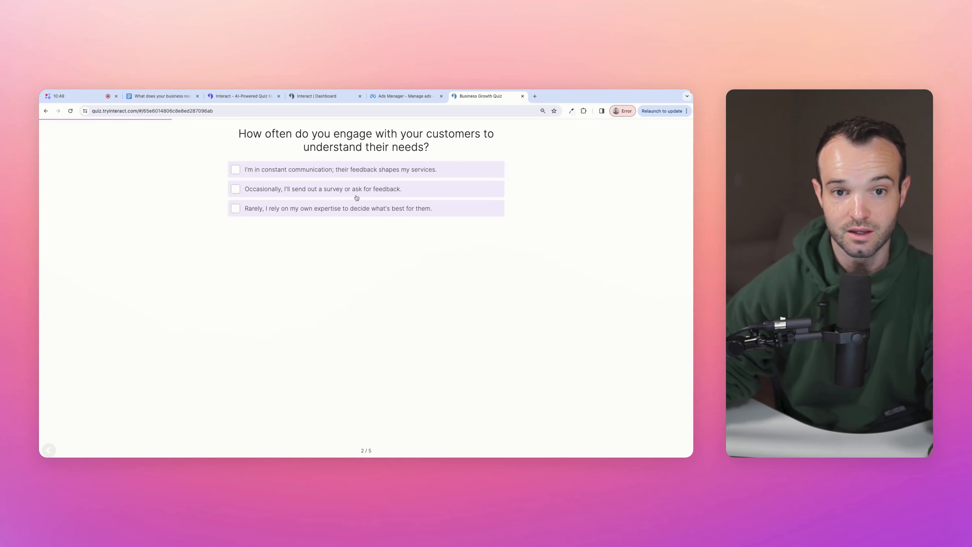
pyautogui.click(356, 195)
pyautogui.click(356, 195)
pyautogui.click(356, 195)
pyautogui.click(355, 194)
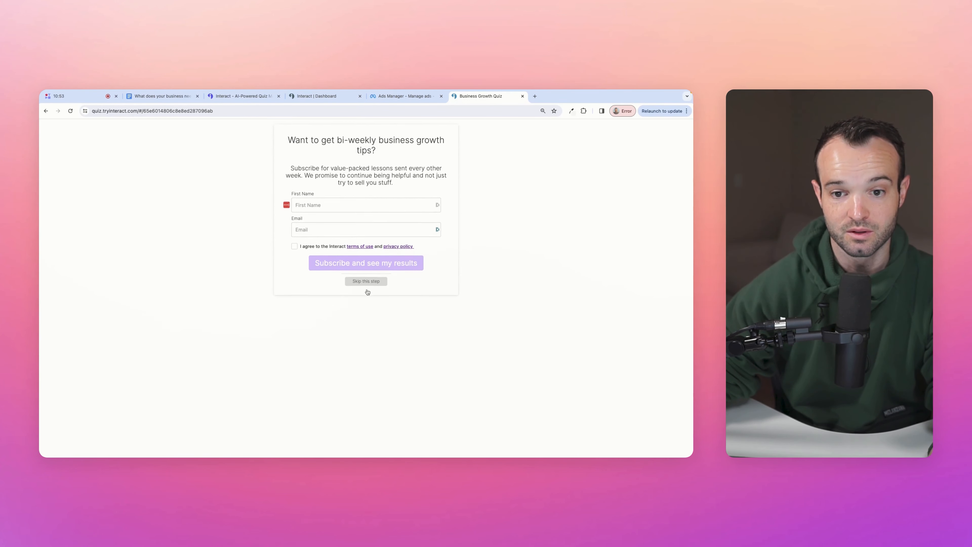
pyautogui.click(366, 289)
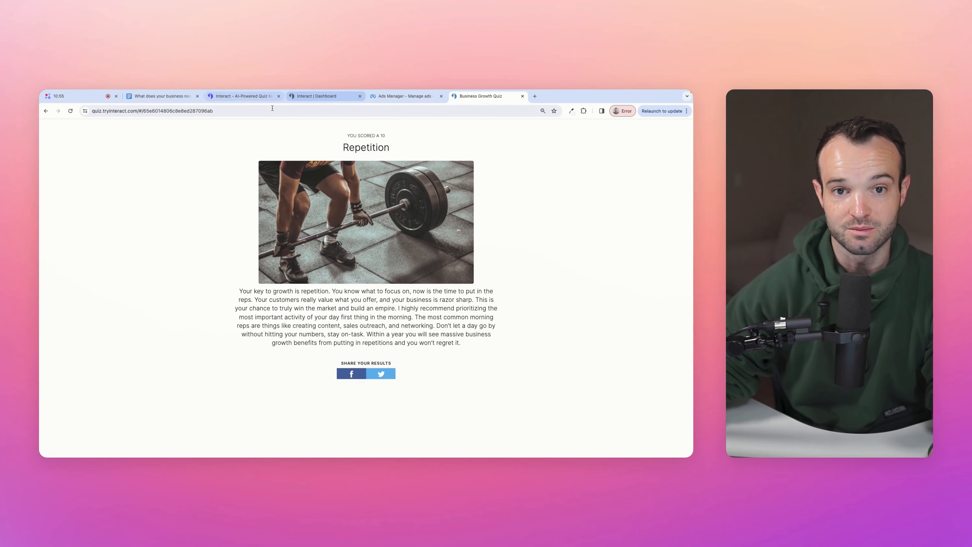
pyautogui.click(271, 109)
pyautogui.press('super+c')
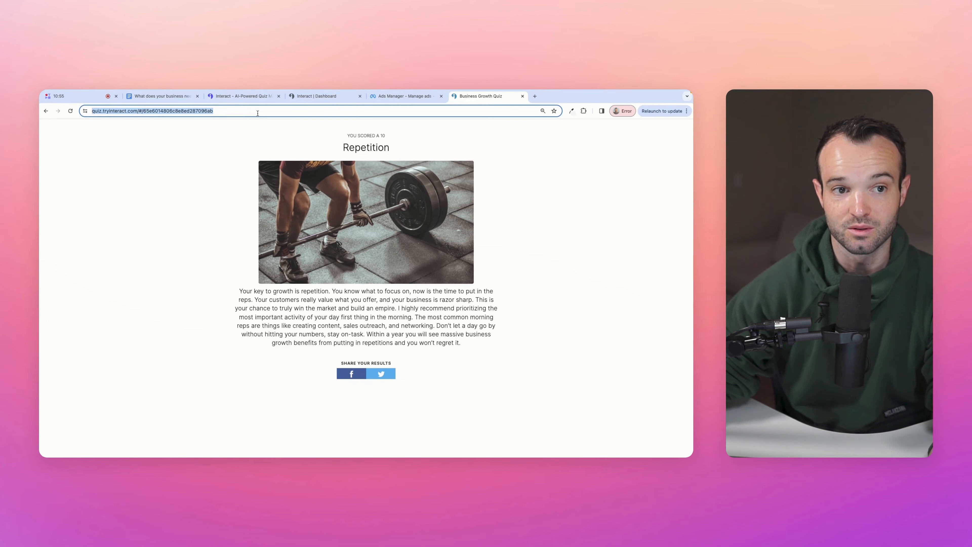
pyautogui.click(400, 97)
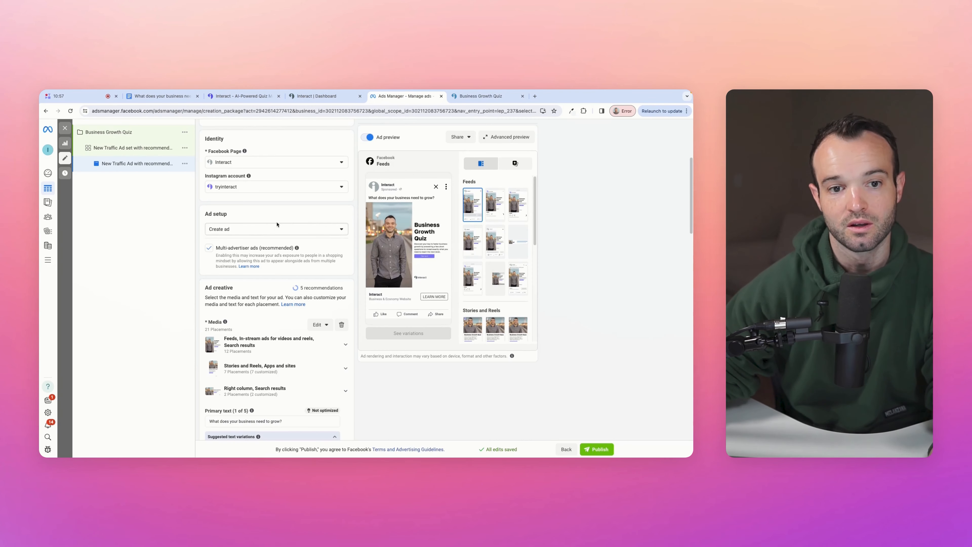
# - Paste the live quiz URL as the ad's Website URL, leave Display link empty, and publish
pyautogui.click(481, 96)
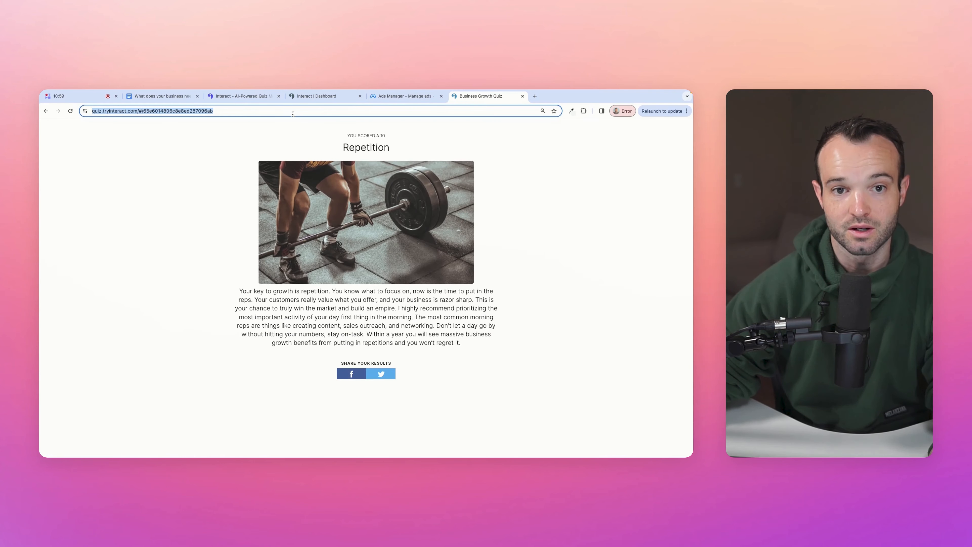
pyautogui.click(394, 96)
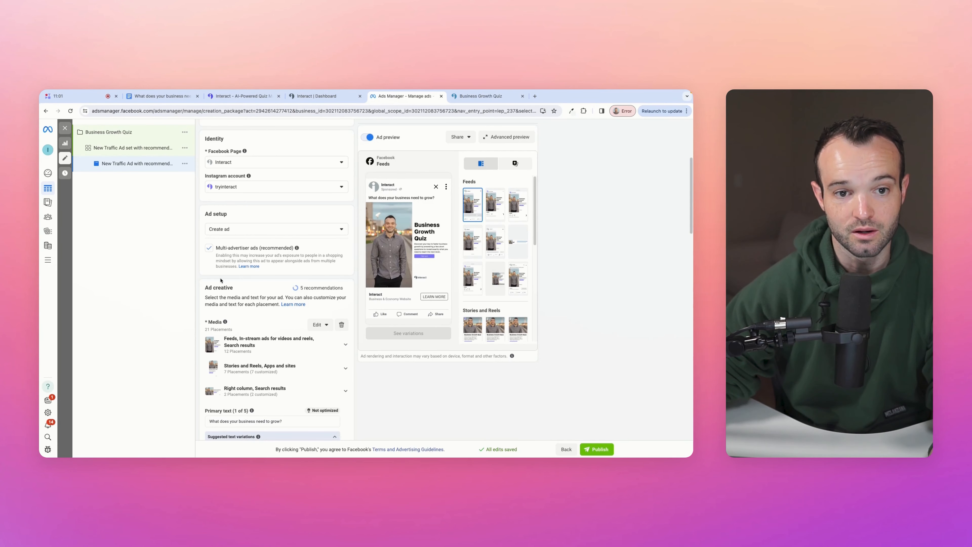
pyautogui.scroll(-4, 276, 337)
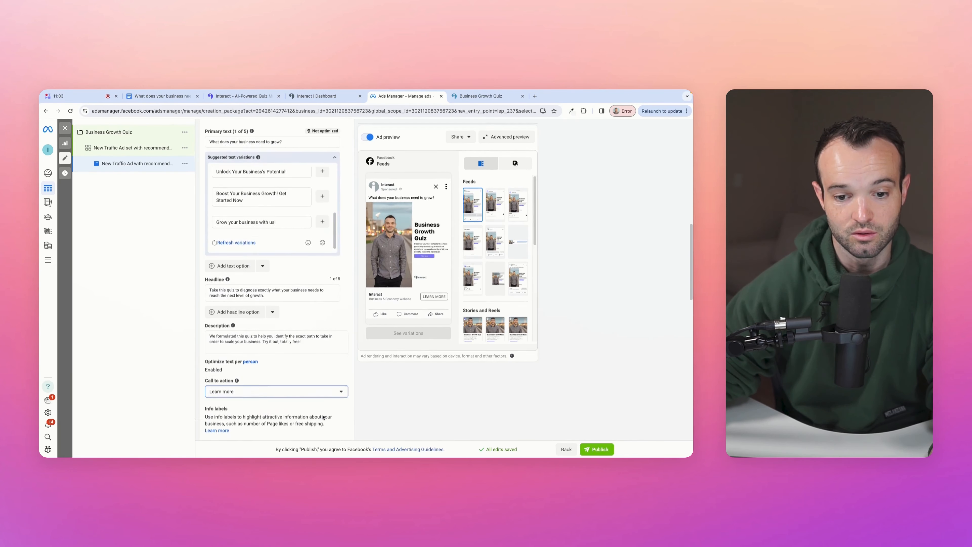
pyautogui.scroll(-8, 319, 383)
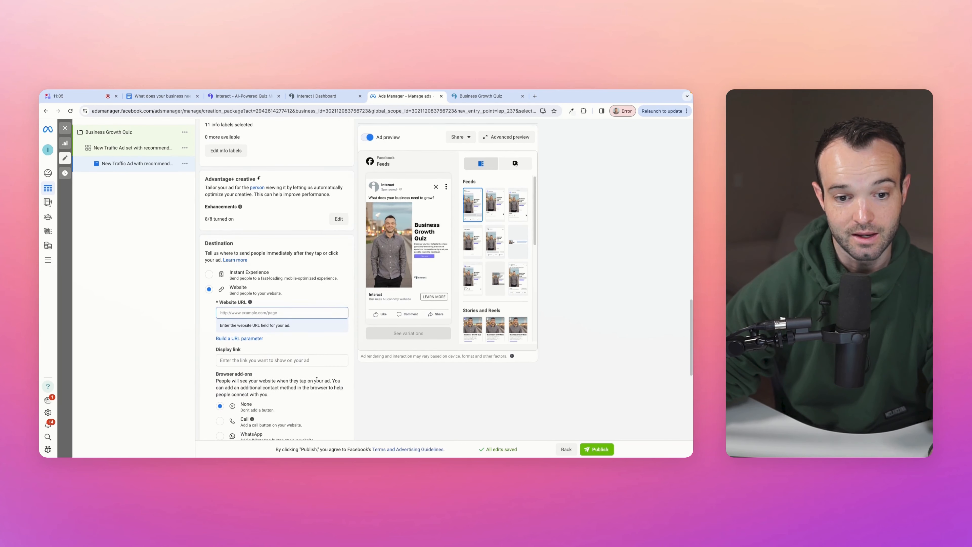
pyautogui.press('super+v')
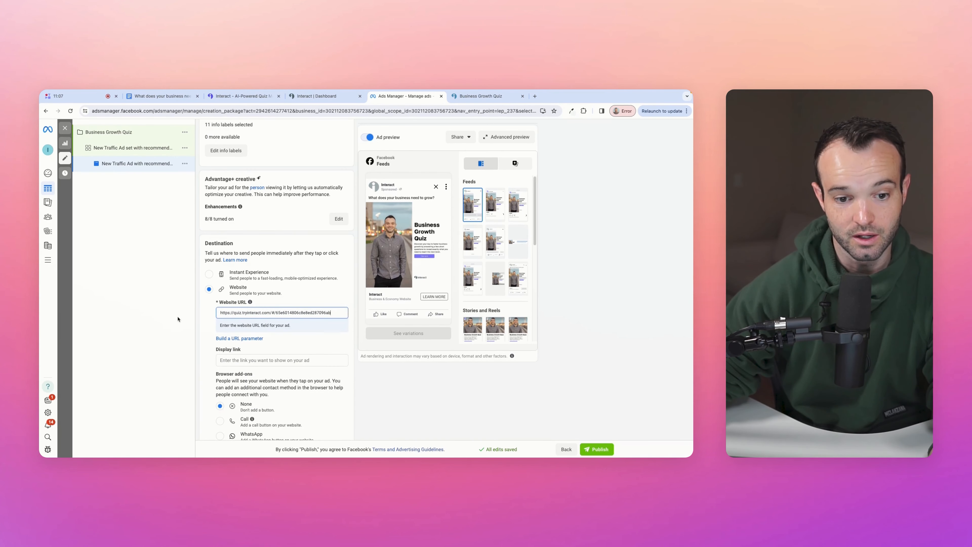
pyautogui.click(235, 352)
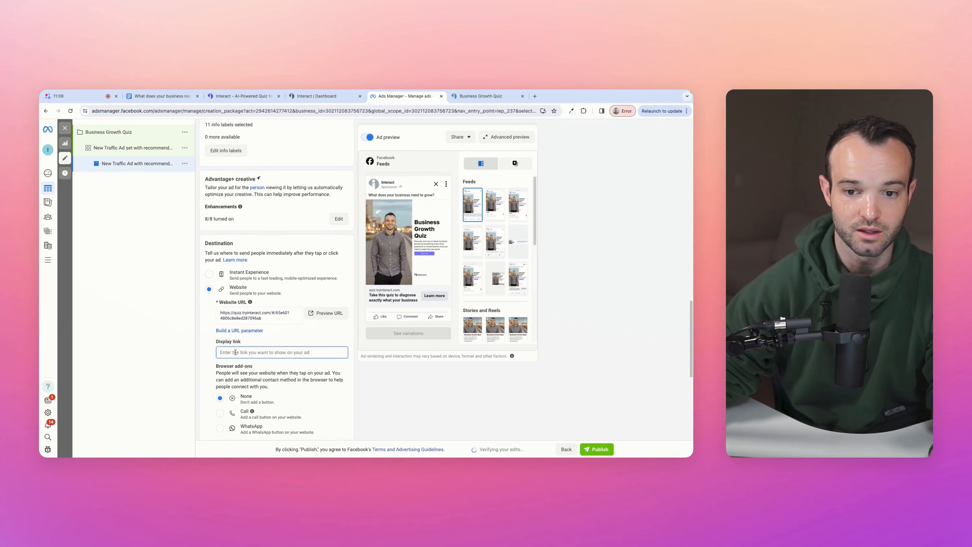
pyautogui.click(184, 339)
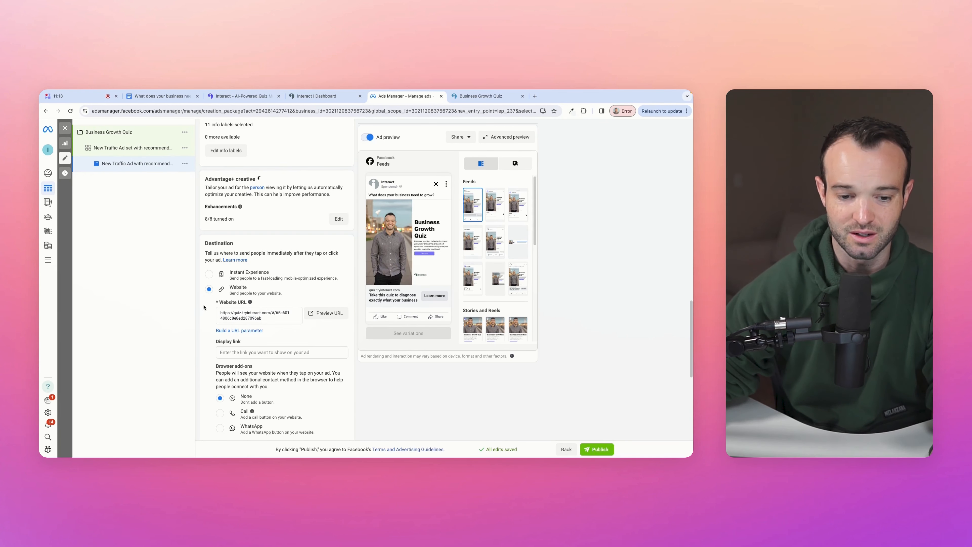
pyautogui.scroll(-4, 279, 325)
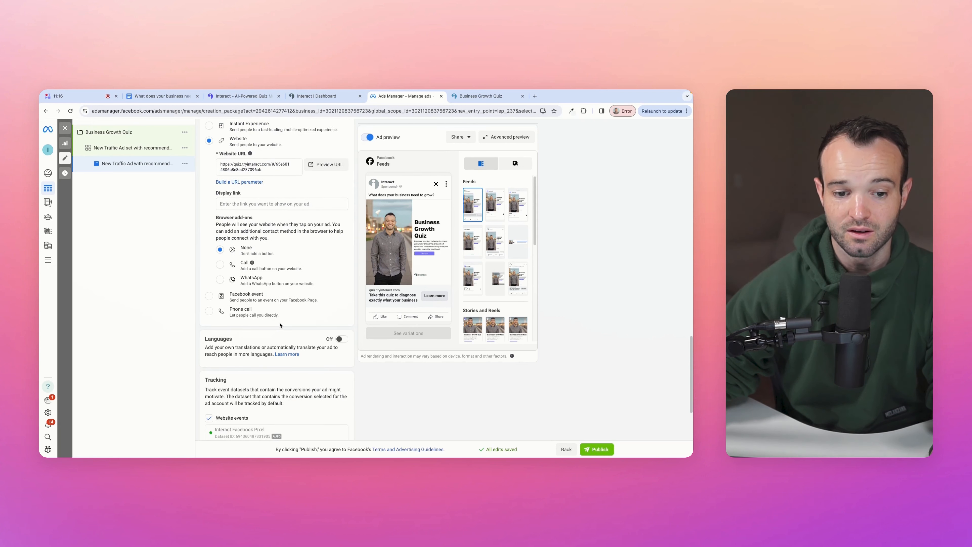
pyautogui.scroll(-3, 280, 325)
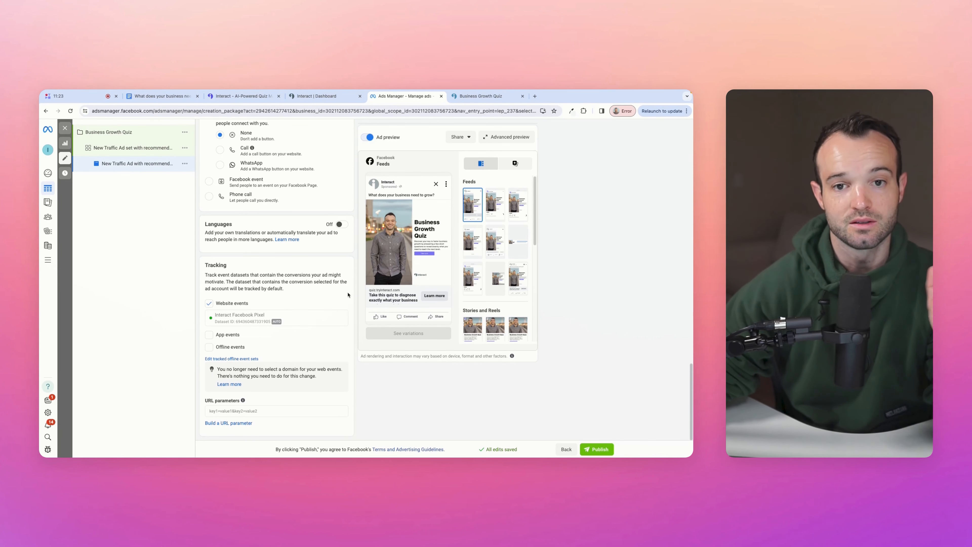
pyautogui.click(592, 450)
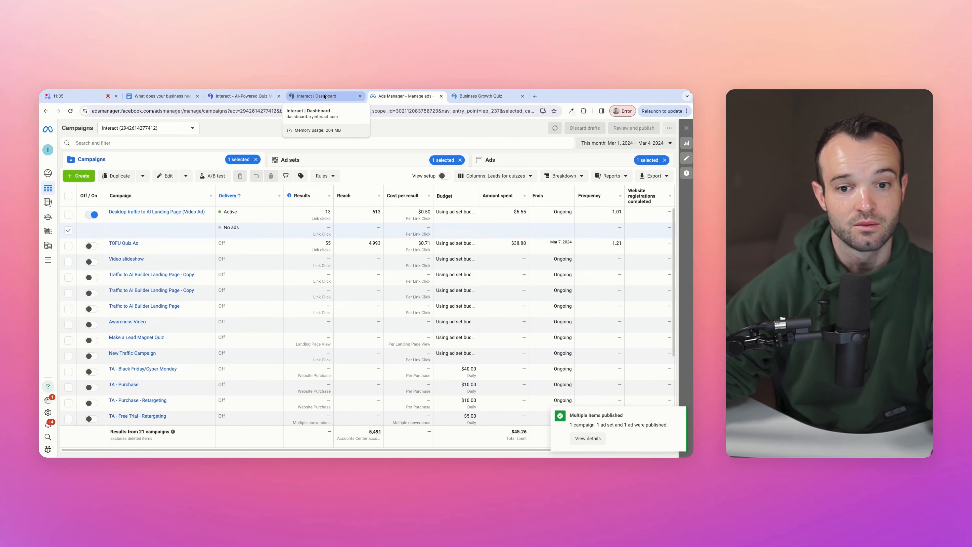
# - Switch to the Interact Dashboard tab and close the quiz sharing window
pyautogui.click(324, 96)
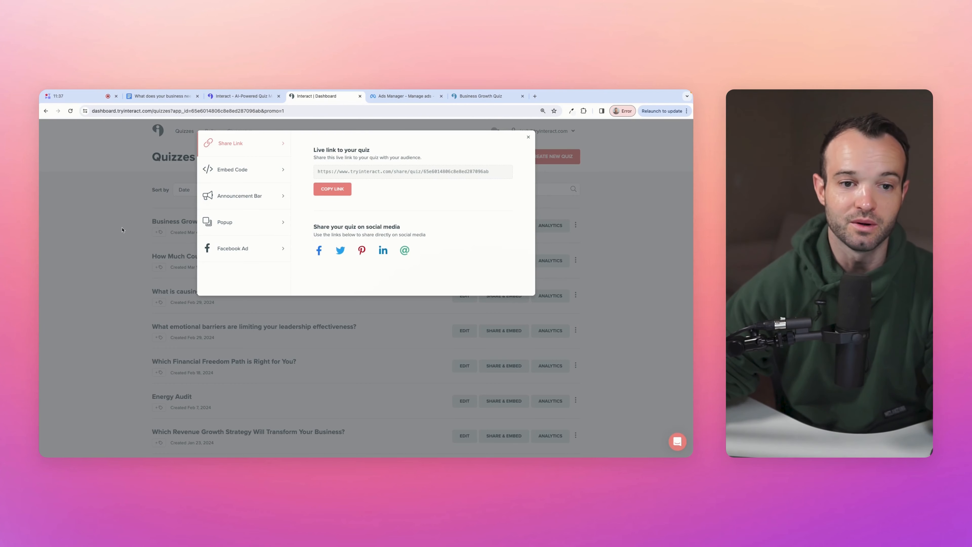
pyautogui.click(127, 216)
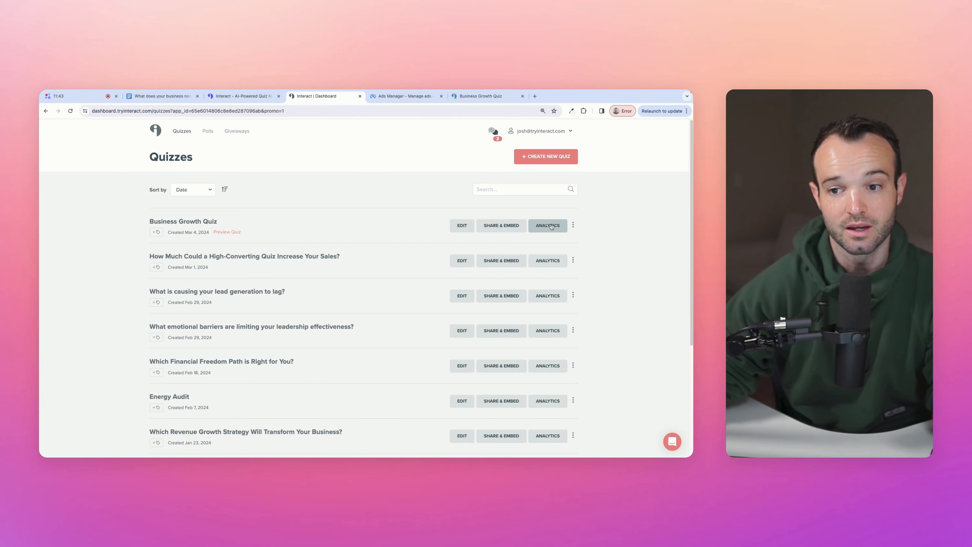
# - Review the Business Growth Quiz analytics: 1 view, 1 start, 1 completion, Repetition as top result
pyautogui.click(537, 227)
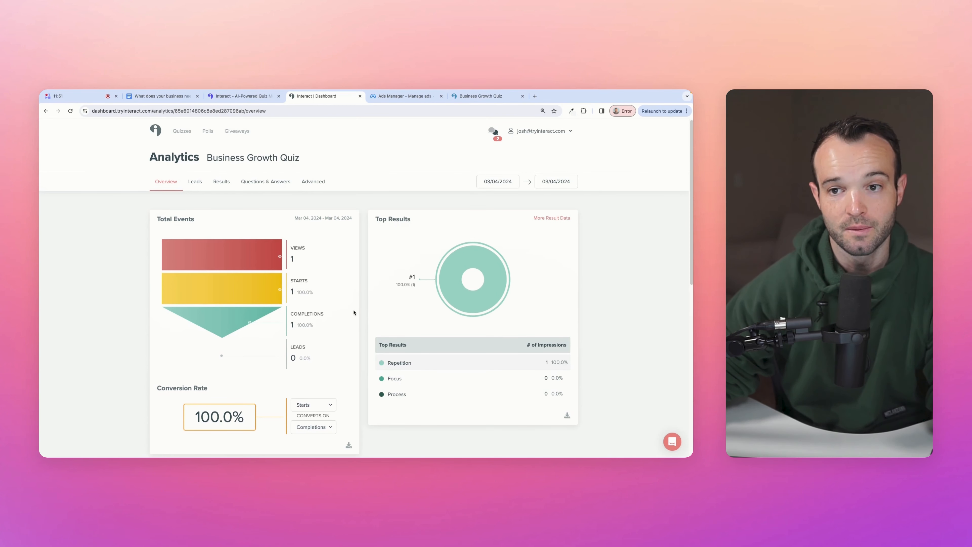
pyautogui.scroll(-5, 354, 313)
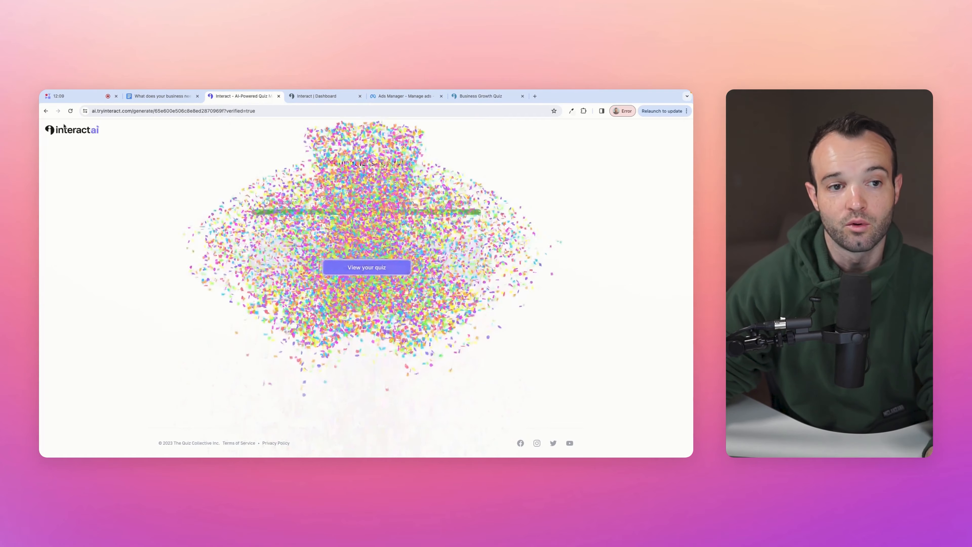
pyautogui.click(72, 132)
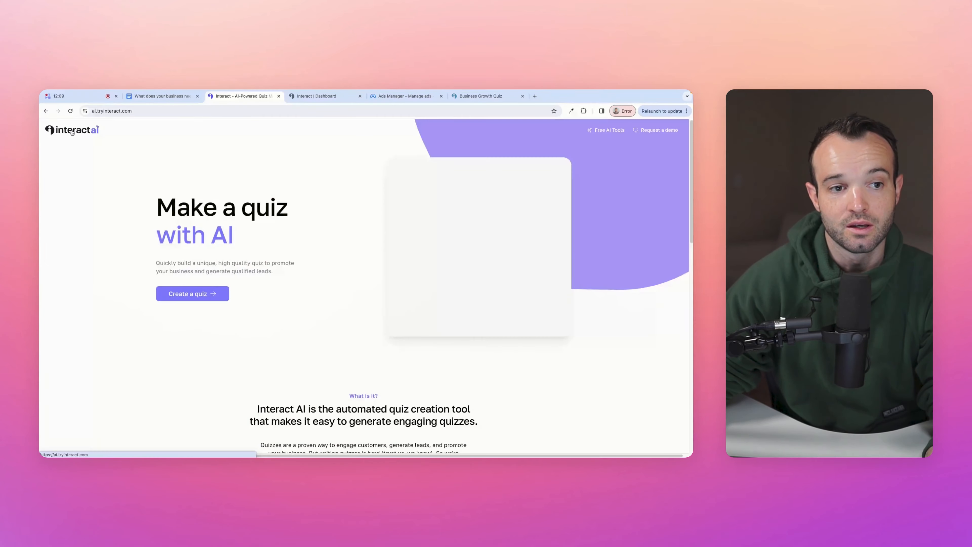
# - Generate an AI quiz from elitebizcoaching.com and tick the Elite Biz Coaching email consent box
pyautogui.click(536, 233)
pyautogui.write('elitebizcoaching.c')
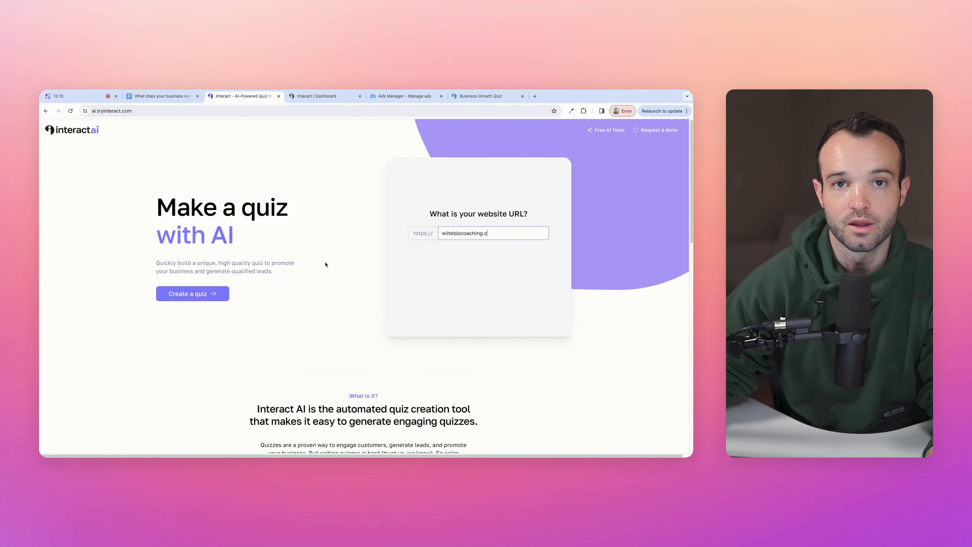
pyautogui.write('om')
pyautogui.press('Return')
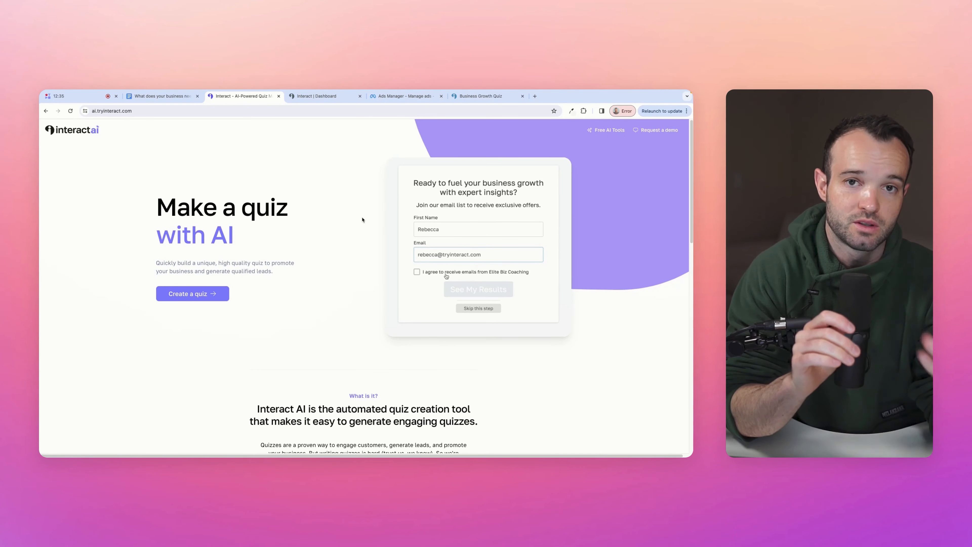
pyautogui.click(428, 272)
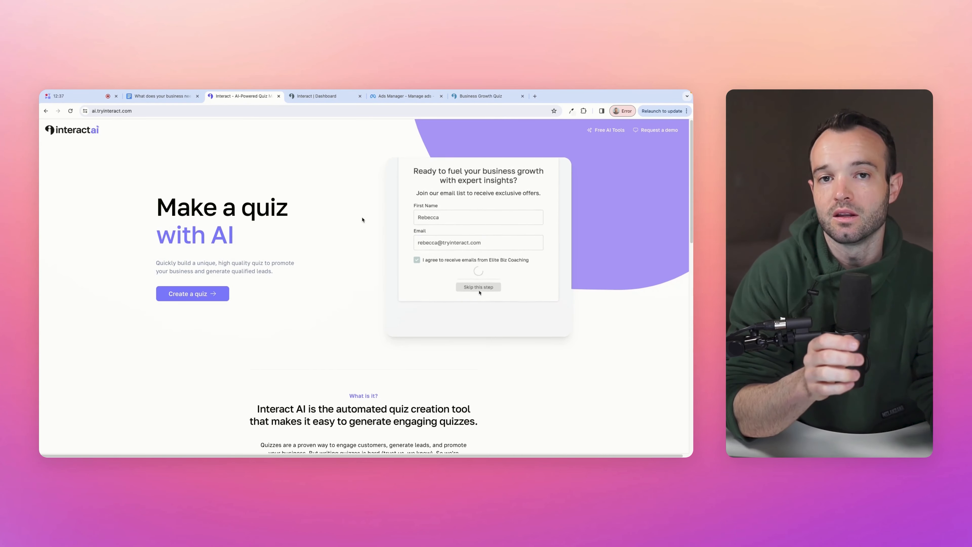